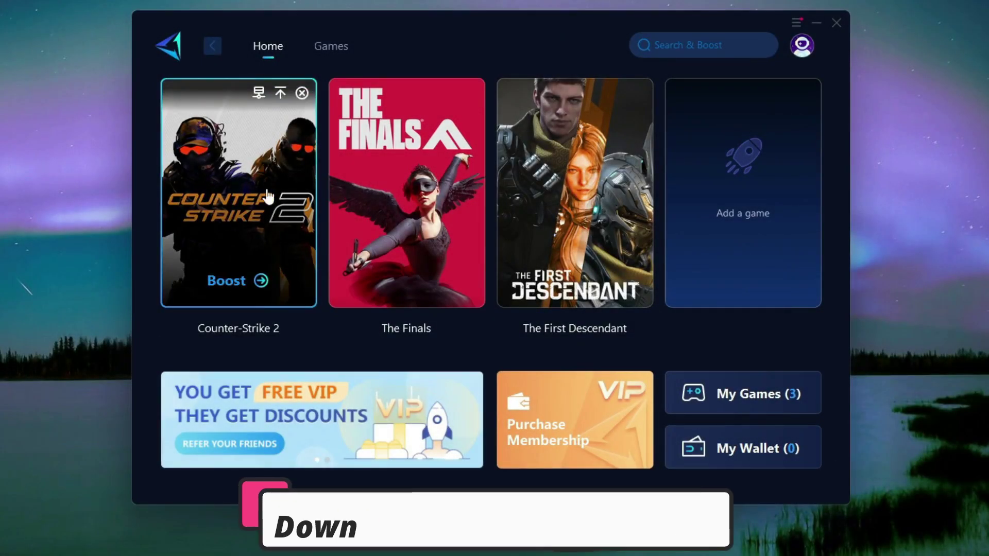
Step: Browse the booster's popular games list and open the GearUP Booster free trial link in the video description
click(228, 277)
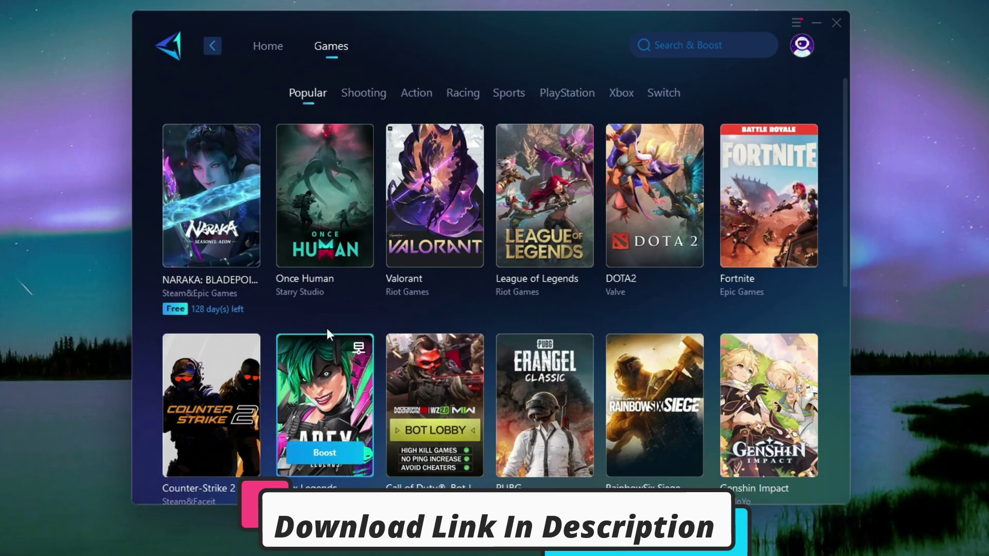
scroll(448, 255, down, 5)
scroll(447, 255, down, 4)
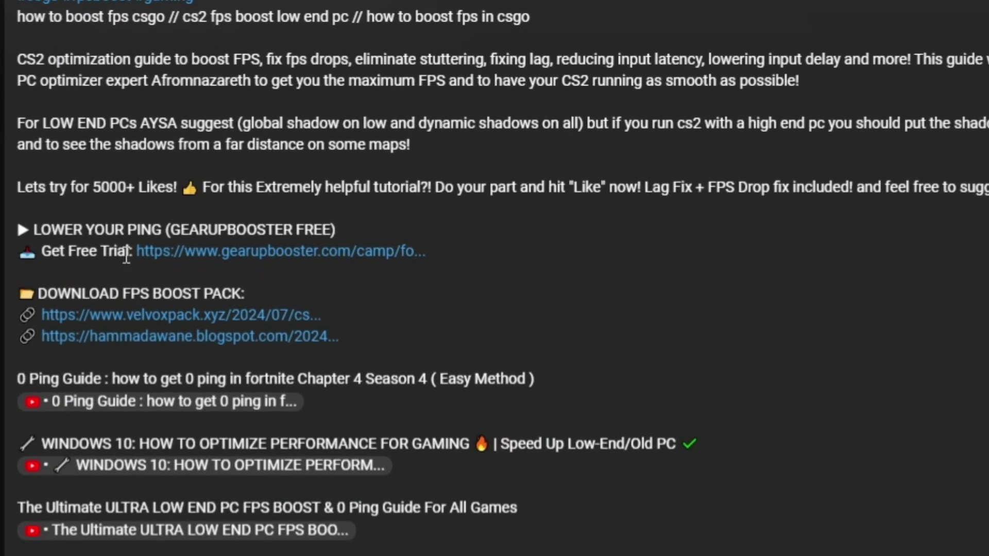
click(345, 260)
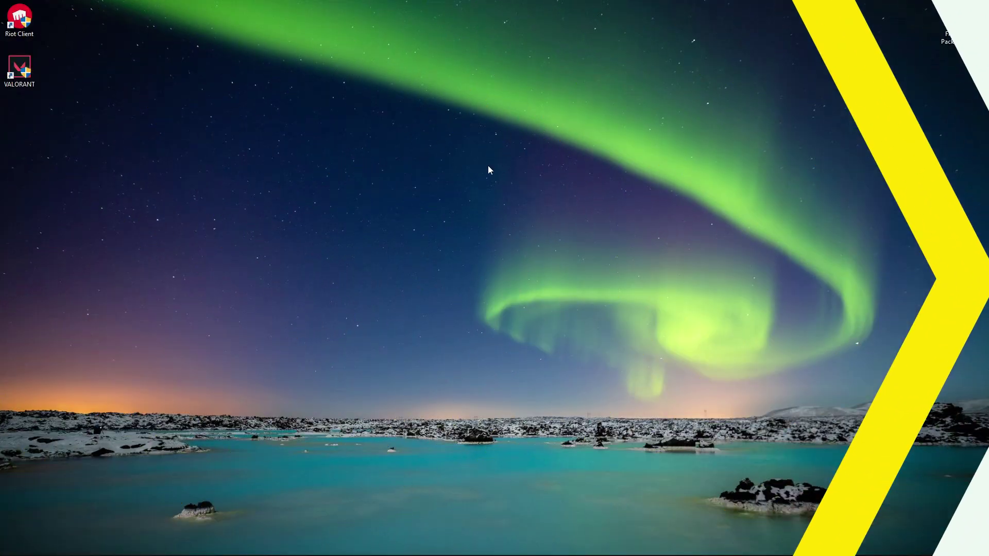
Step: Open the VALORANT shortcut's file location and go to the live folder under Riot Games > VALORANT
right_click(31, 80)
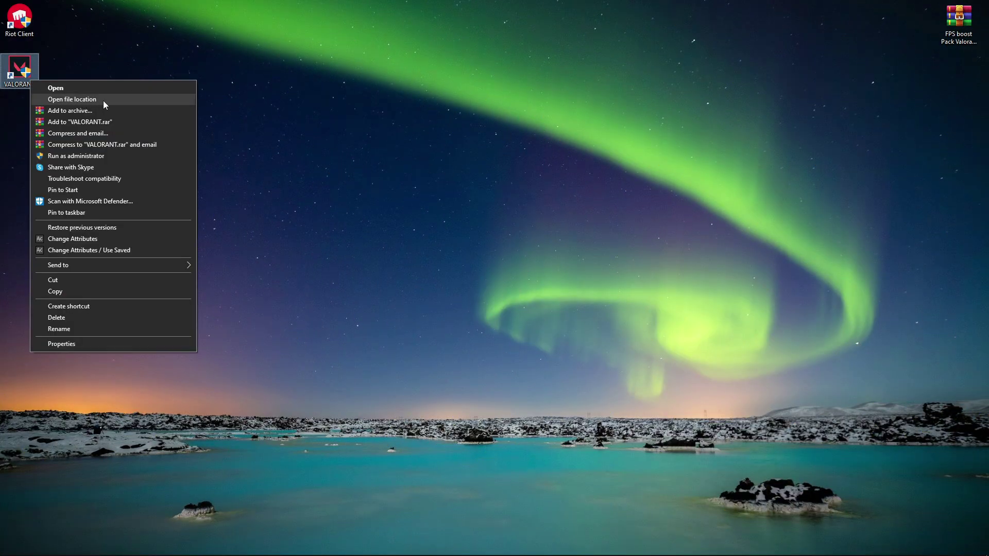
click(69, 100)
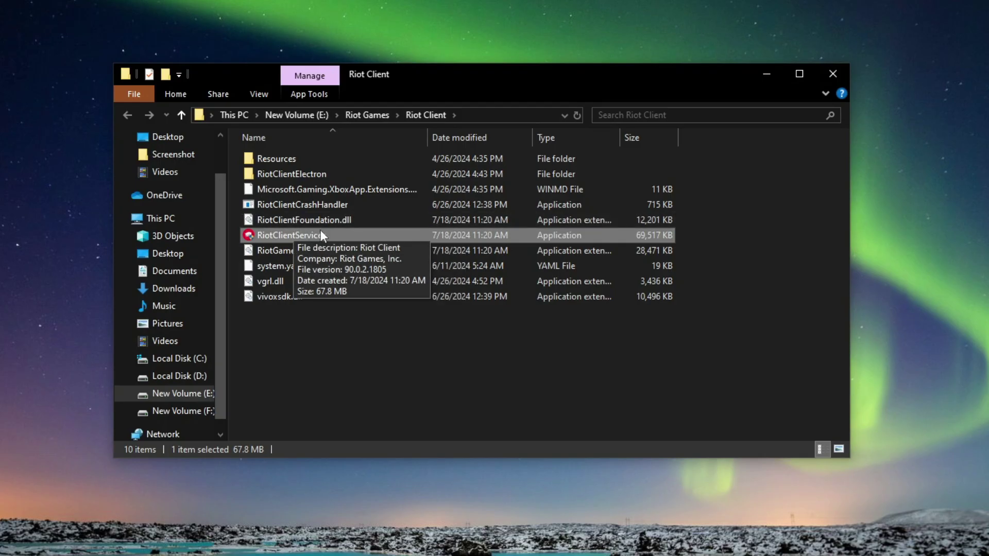
click(355, 115)
click(290, 174)
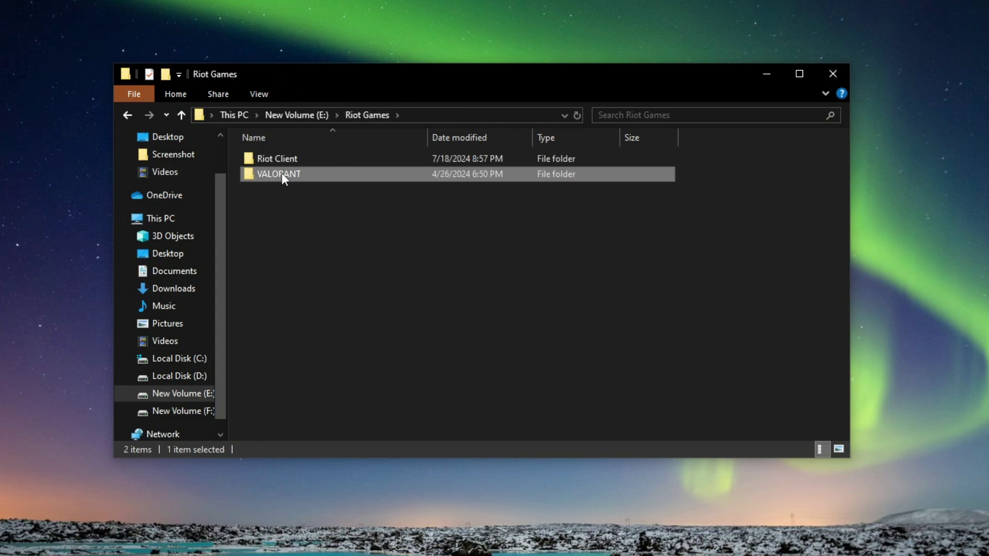
double_click(283, 173)
double_click(276, 158)
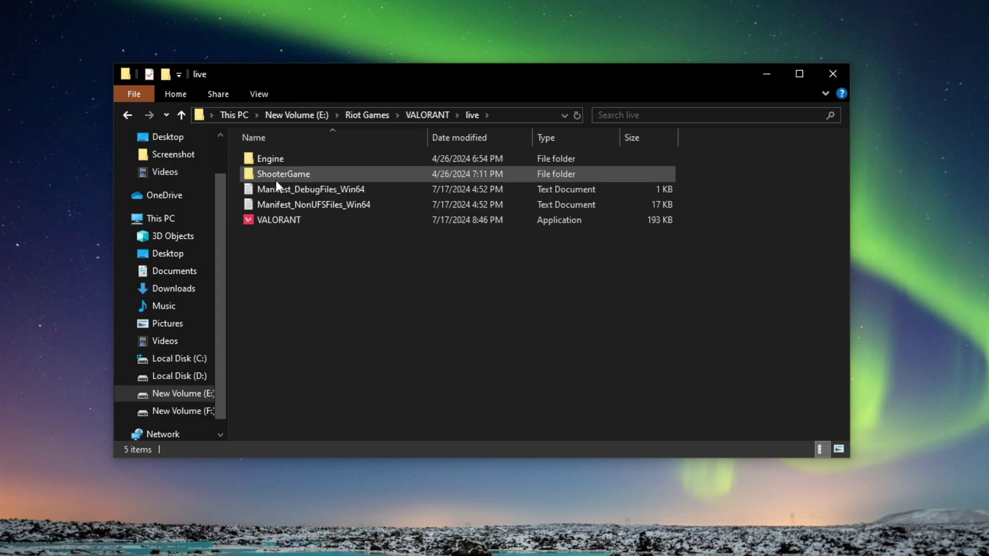
Step: Disable full-screen optimisations in the compatibility properties of the VALORANT application
click(283, 219)
right_click(280, 217)
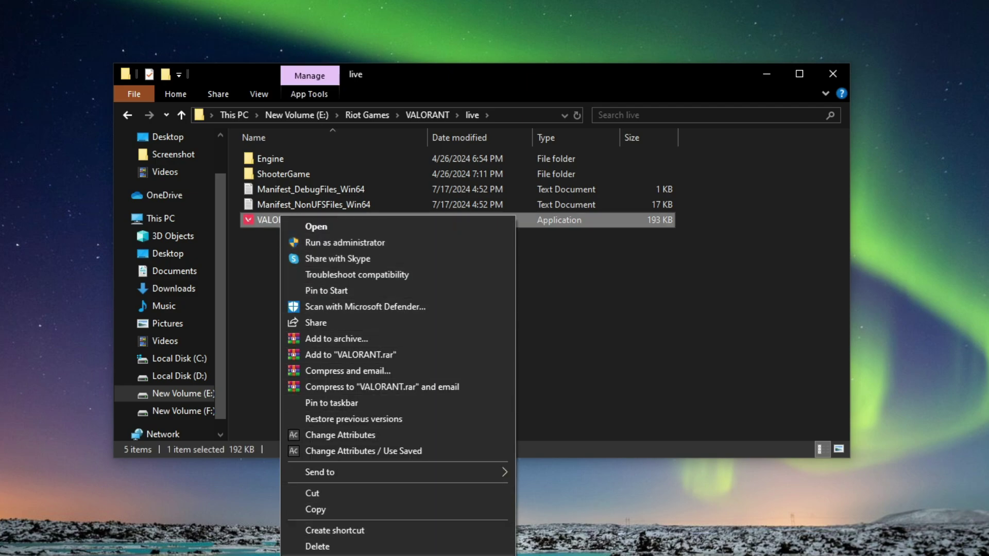
click(317, 555)
click(416, 264)
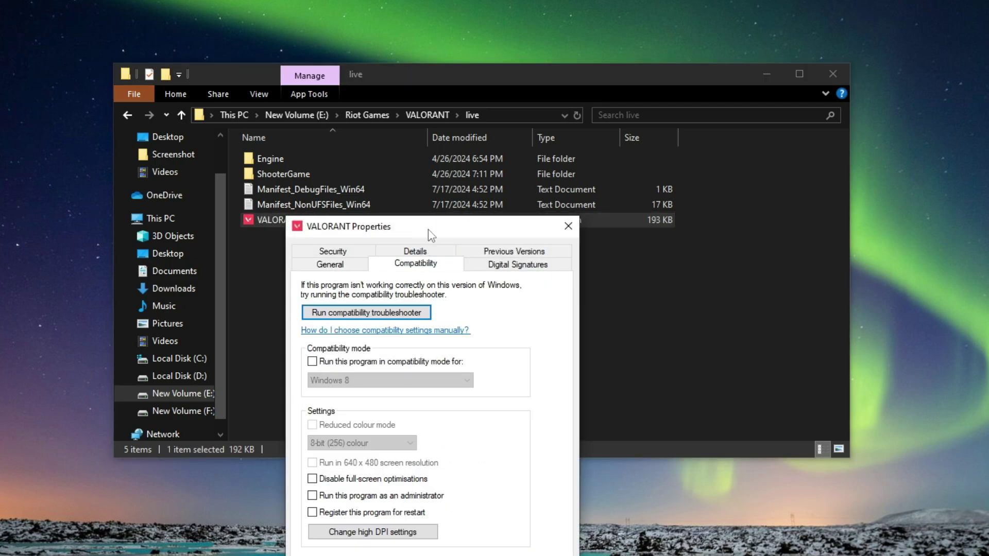
drag(430, 234, 445, 118)
click(341, 364)
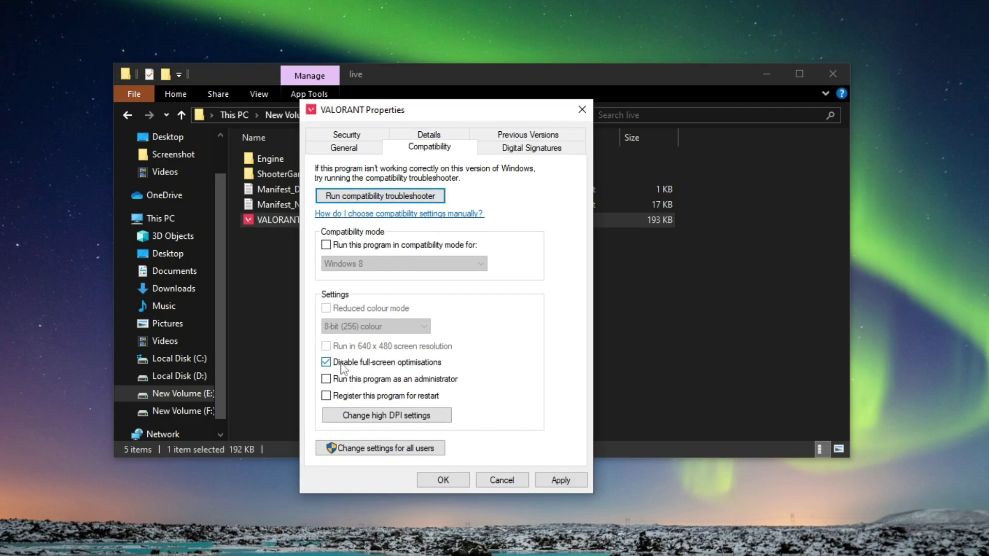
Step: Override VALORANT's high DPI scaling behaviour with scaling performed by Application, and apply the compatibility changes
click(363, 414)
click(369, 391)
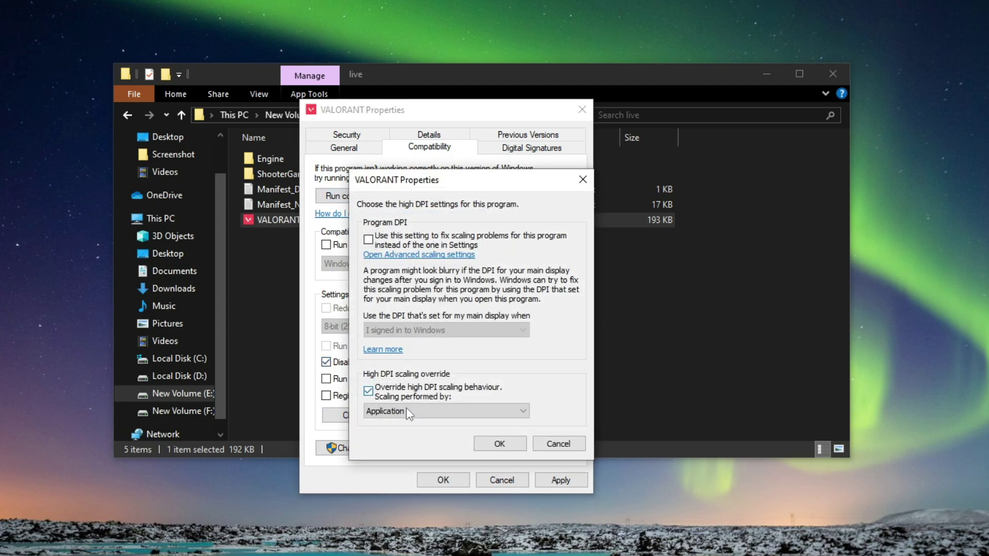
click(366, 412)
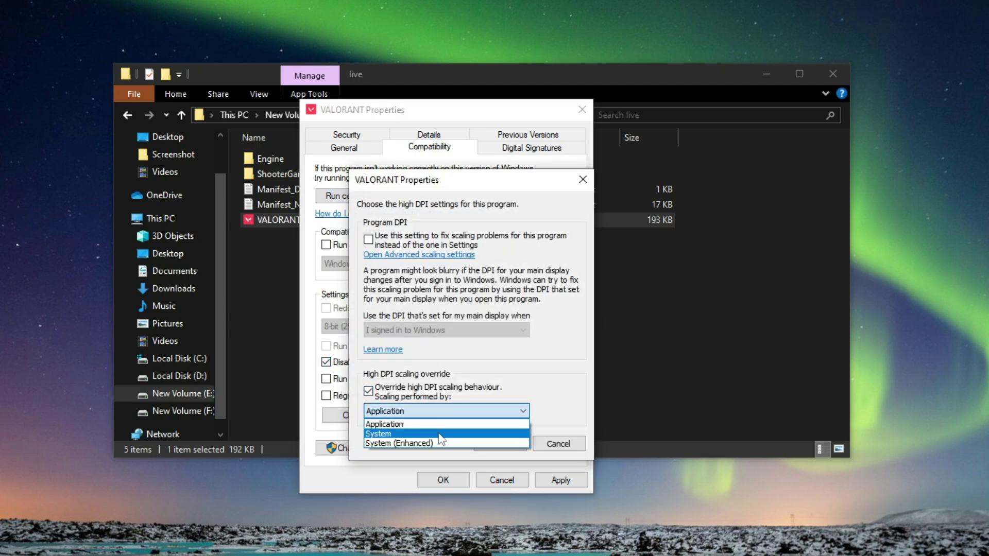
click(384, 424)
click(500, 444)
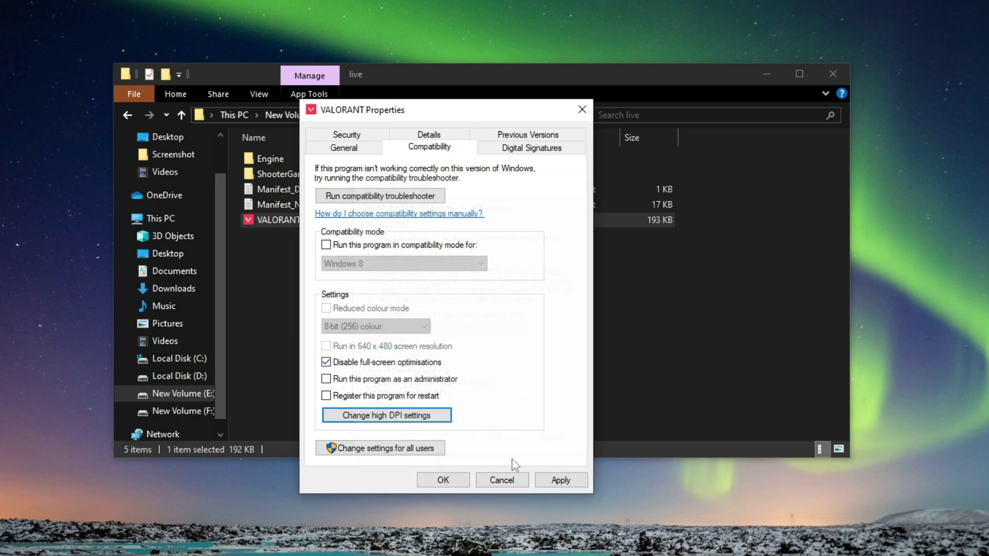
click(558, 487)
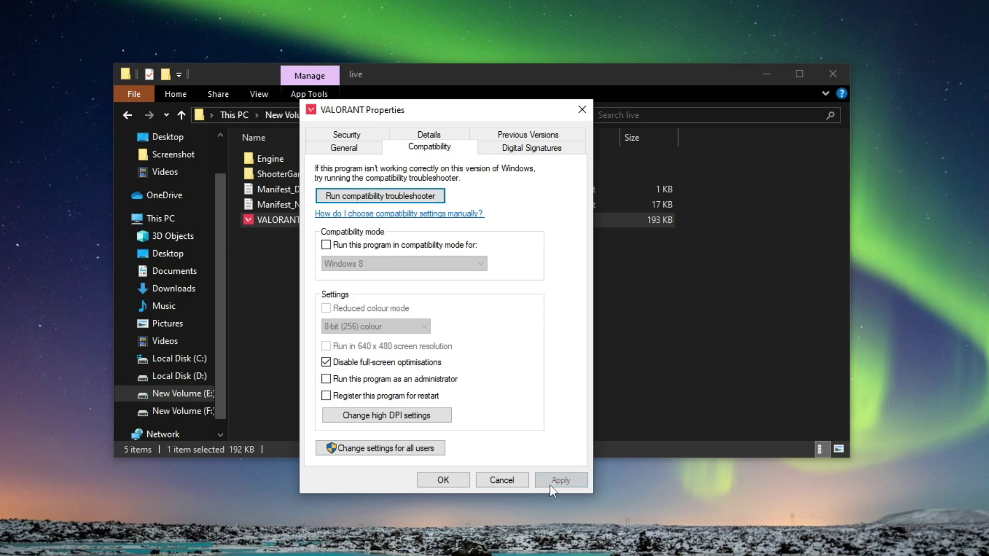
click(442, 480)
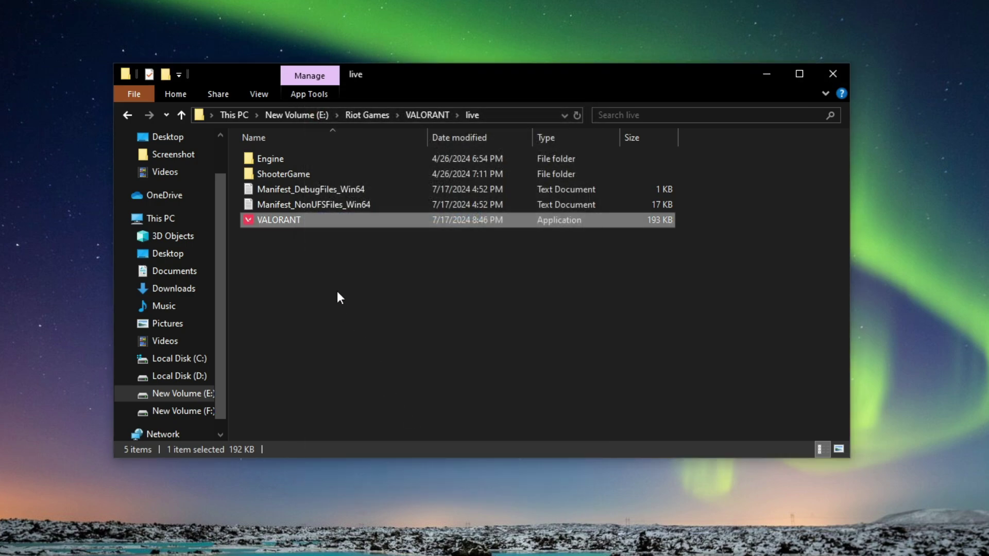
Step: Go to the Win64 folder inside ShooterGame > Binaries and find the VALORANT-Win64-Shipping application
double_click(292, 174)
double_click(271, 159)
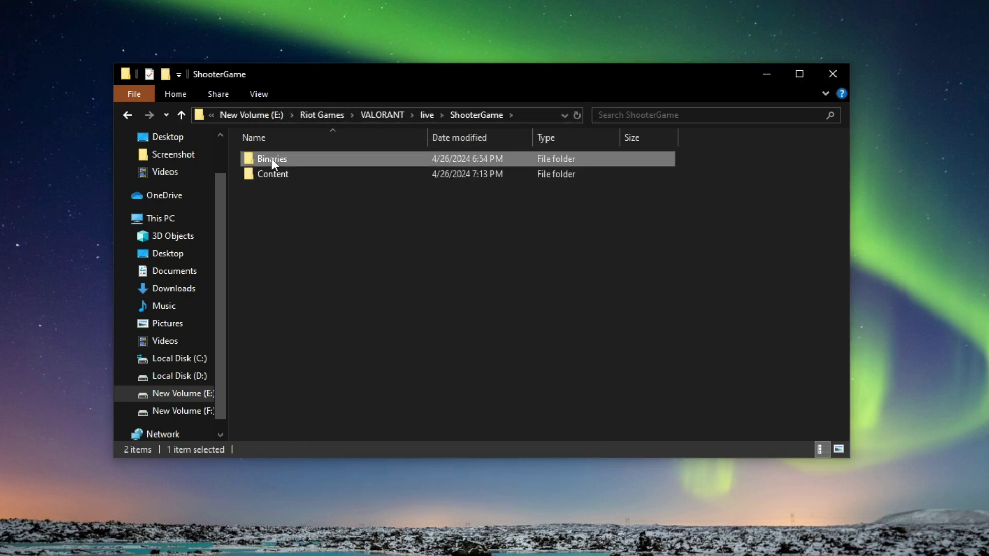
double_click(274, 159)
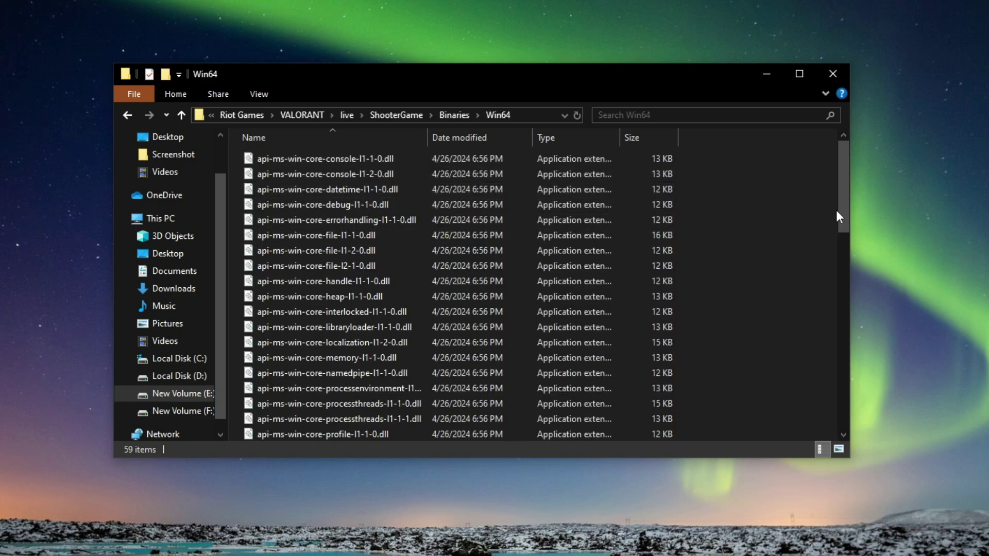
drag(837, 210, 773, 420)
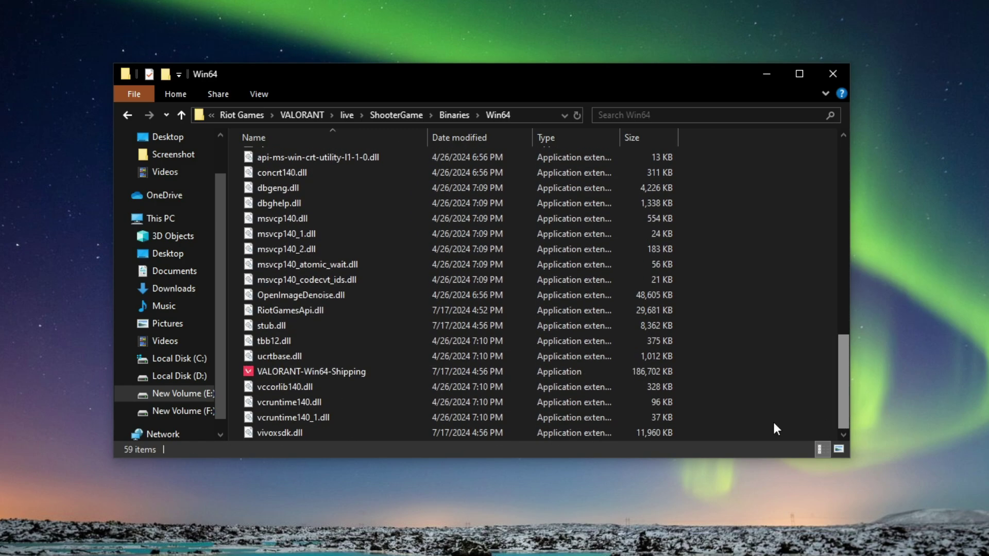
Step: Check the full-screen optimisation and high DPI scaling settings of VALORANT-Win64-Shipping, and close the folder window
click(330, 372)
right_click(329, 373)
click(378, 362)
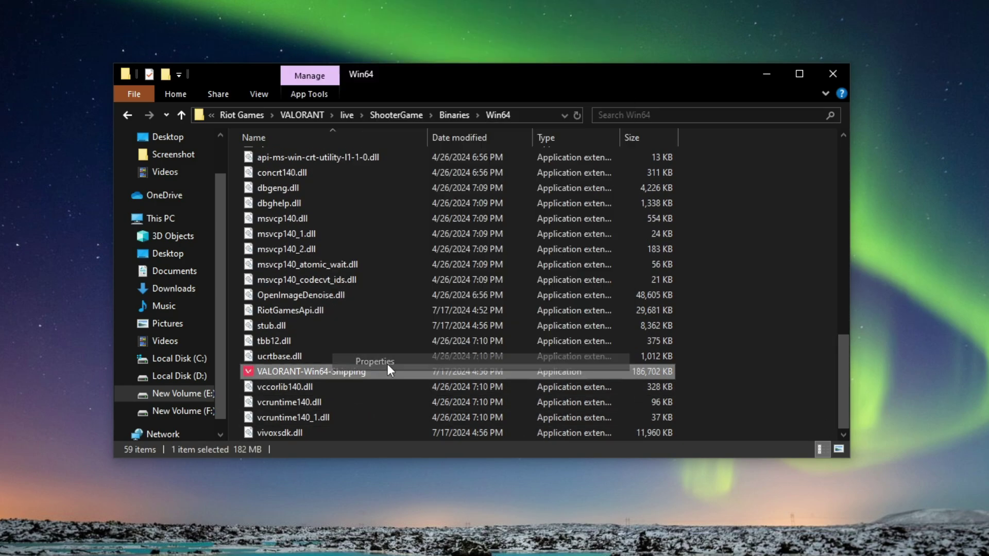
click(432, 182)
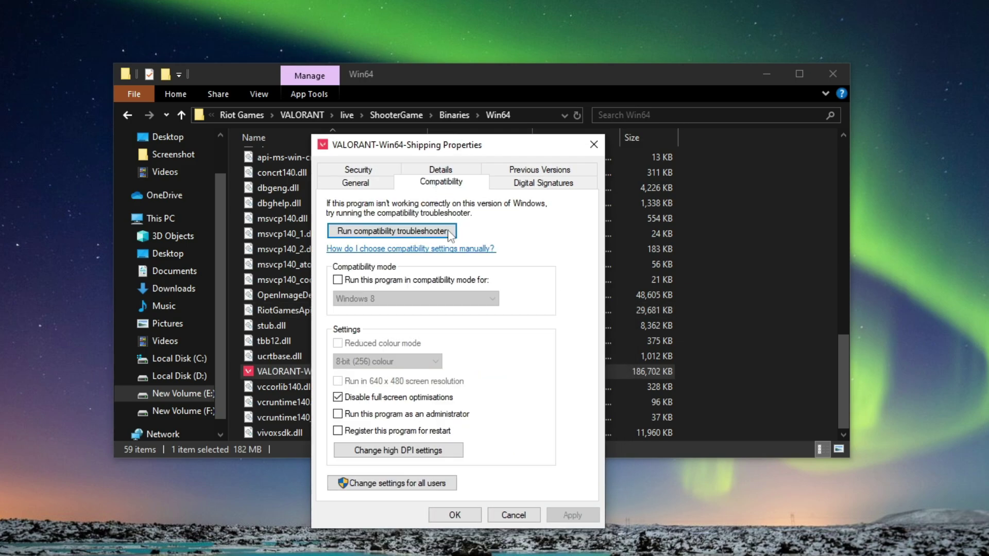
click(407, 451)
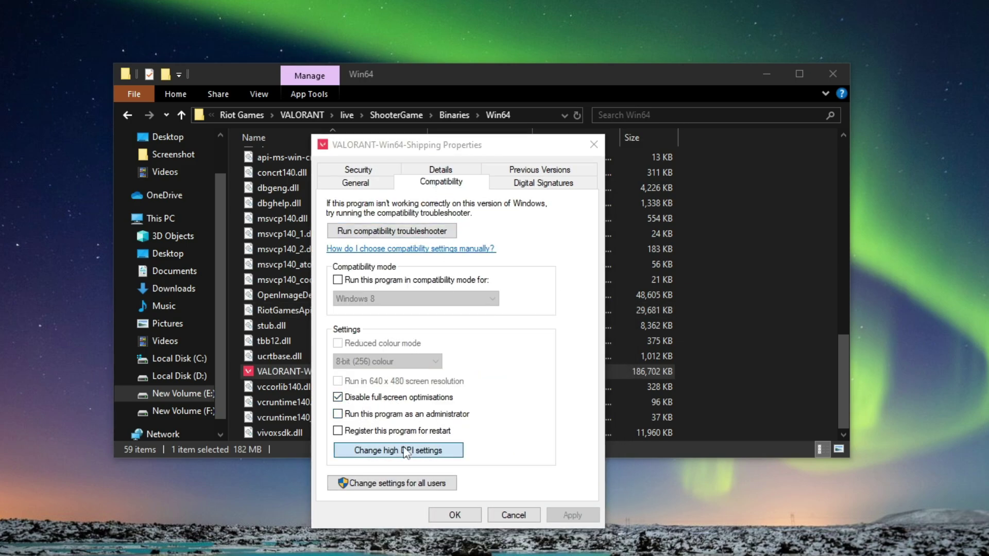
click(392, 427)
click(511, 479)
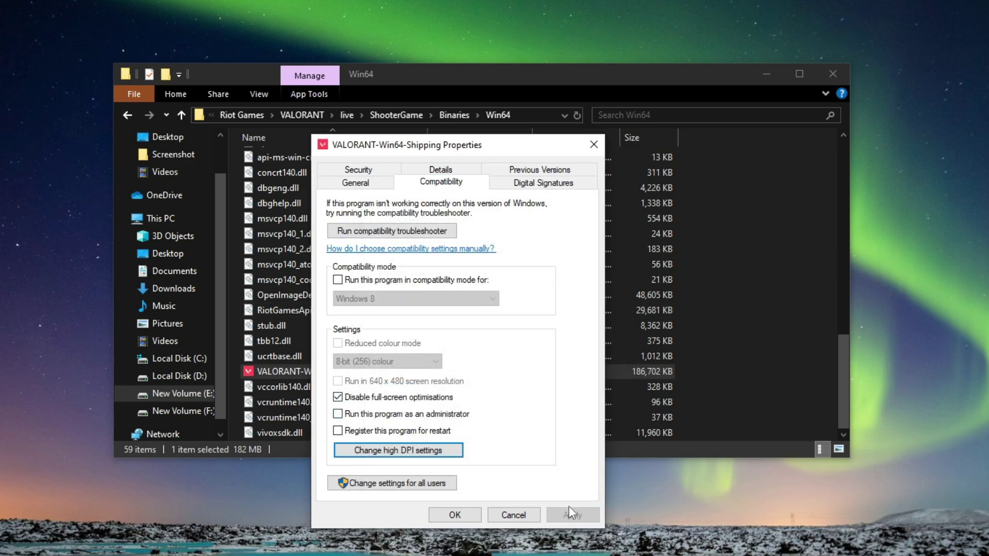
click(464, 515)
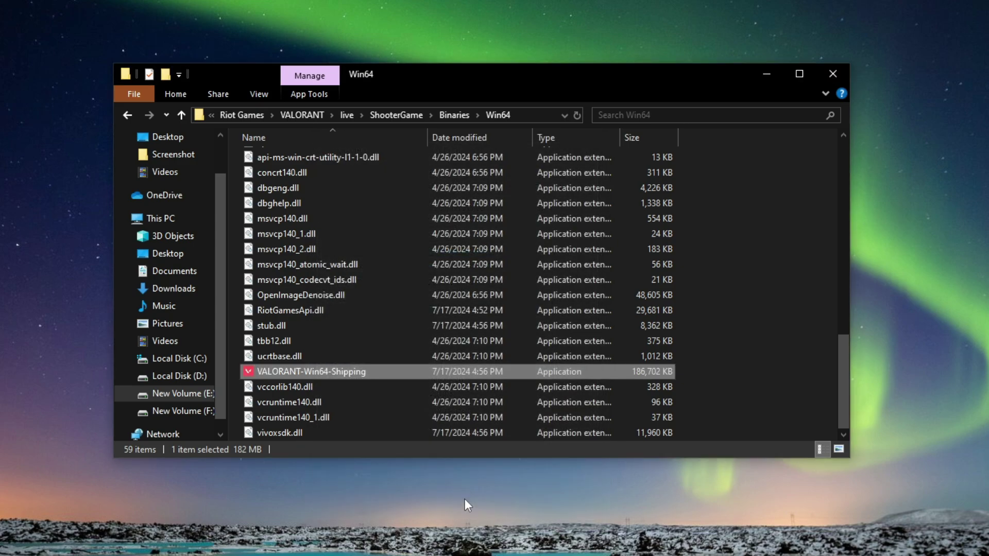
click(124, 114)
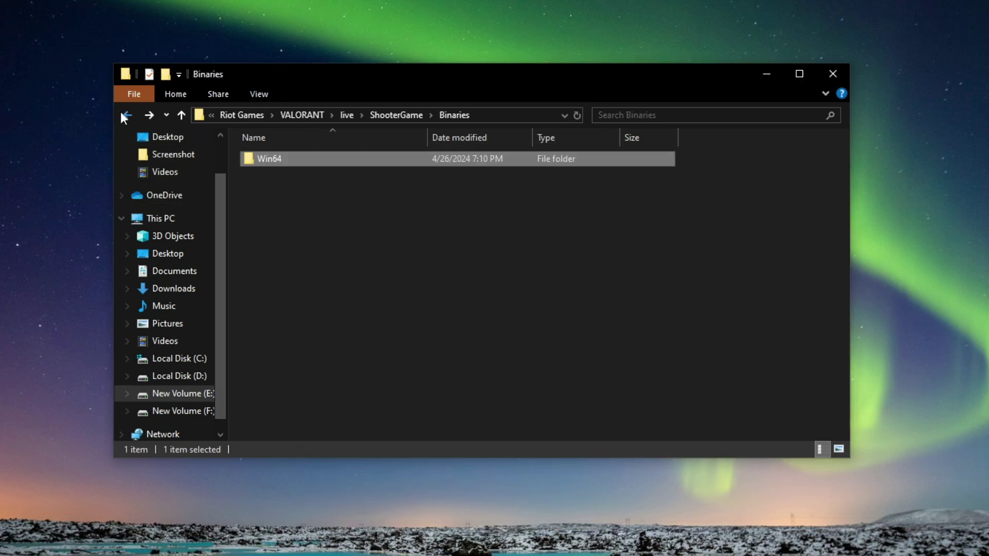
click(831, 73)
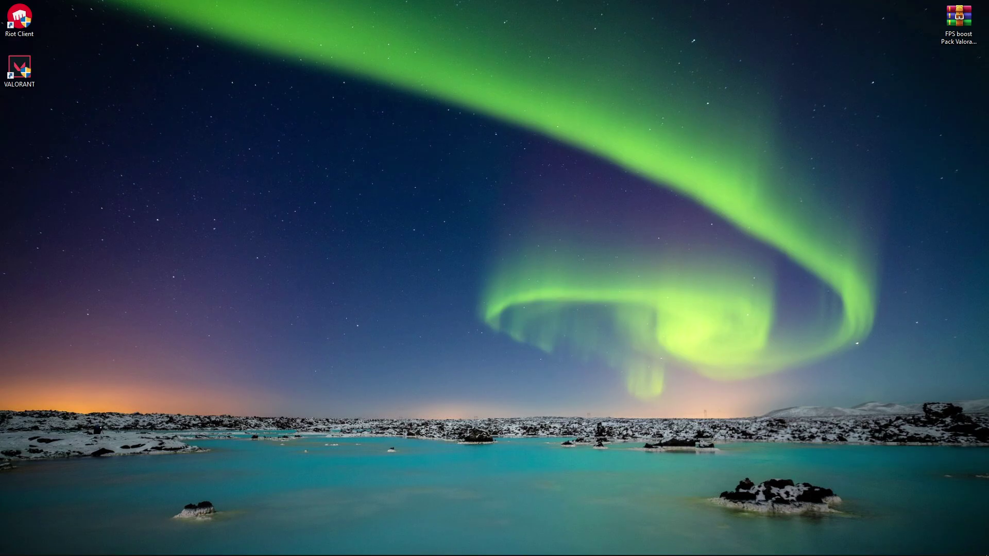
Step: Find and open the Windows Graphics settings page
click(41, 545)
text(gr)
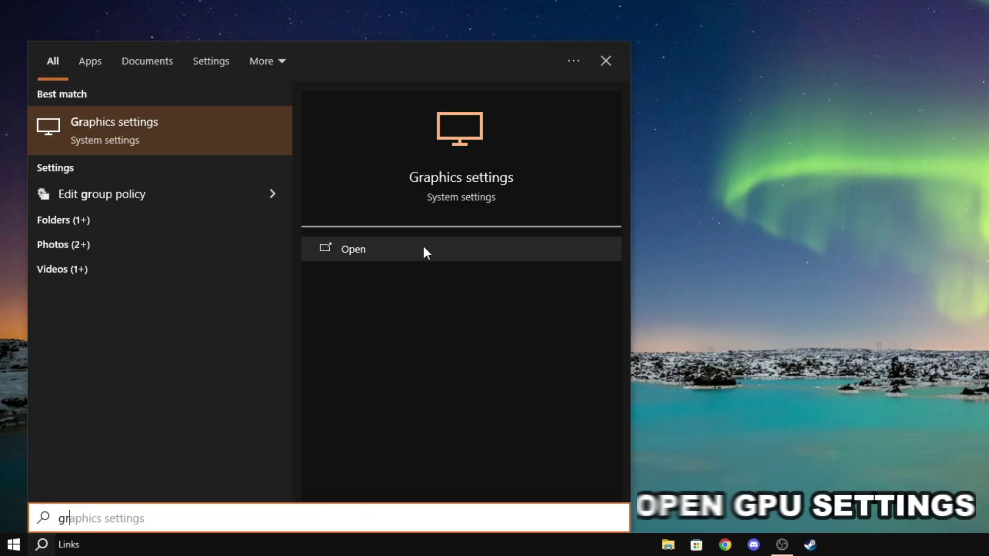
click(469, 178)
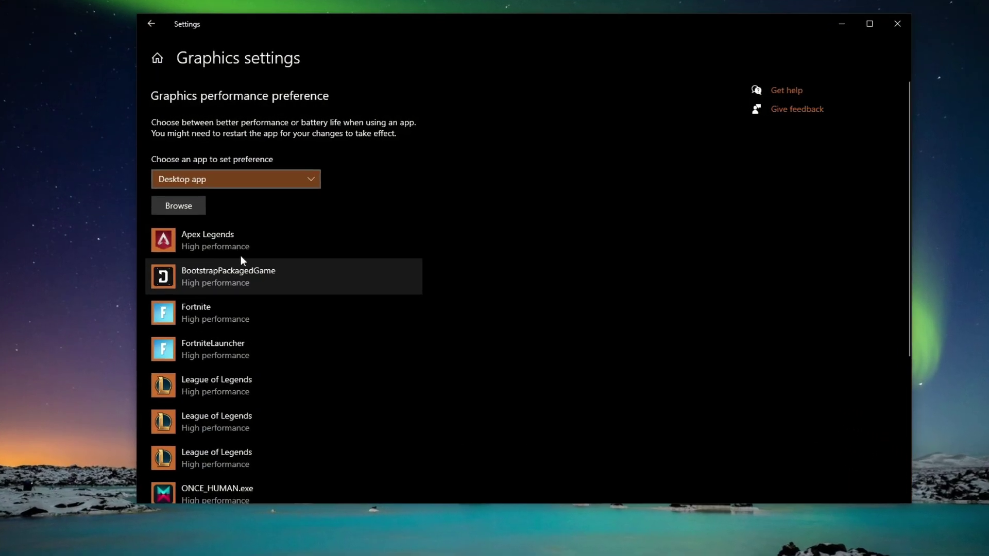
Step: Add the VALORANT application from E:\Riot Games\VALORANT\live to the graphics performance preference list
click(177, 212)
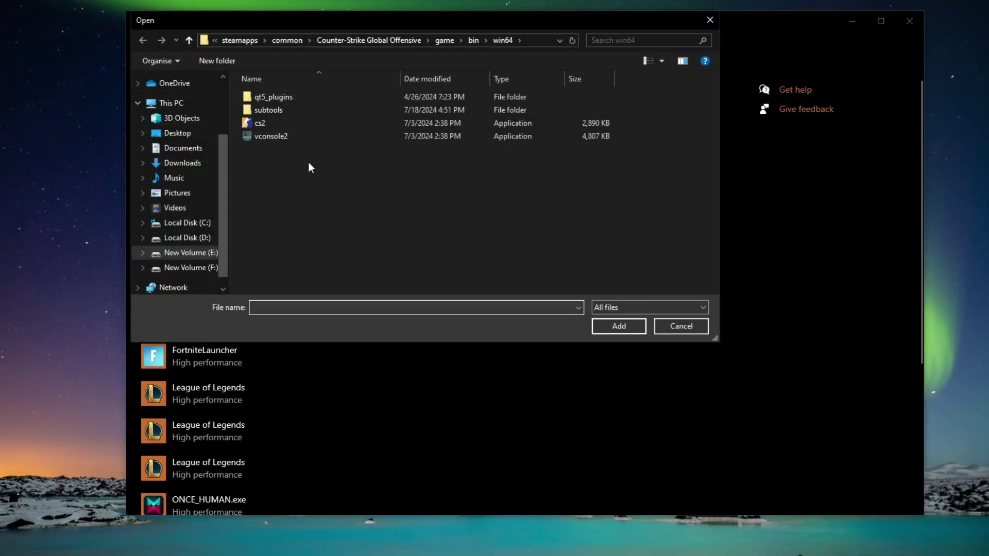
click(164, 108)
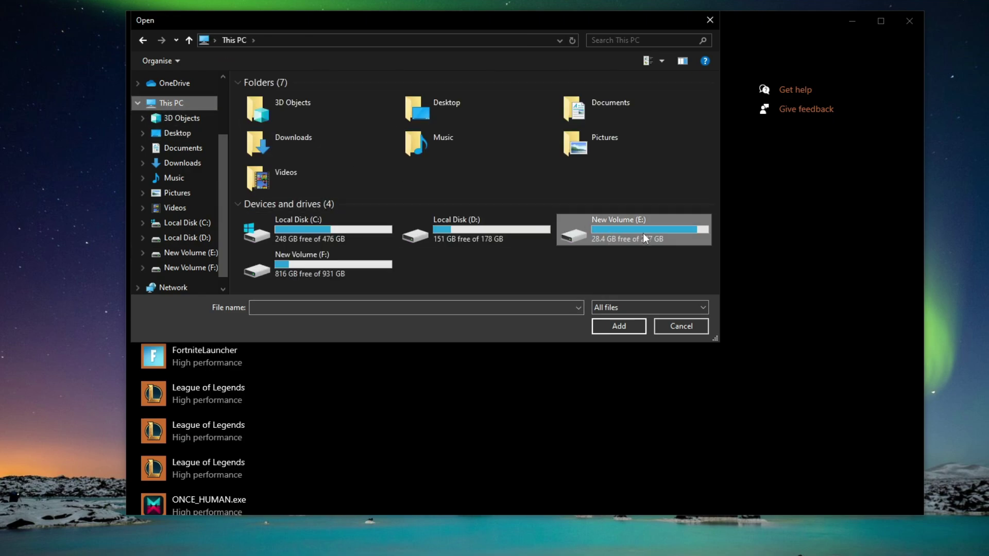
right_click(622, 234)
click(657, 260)
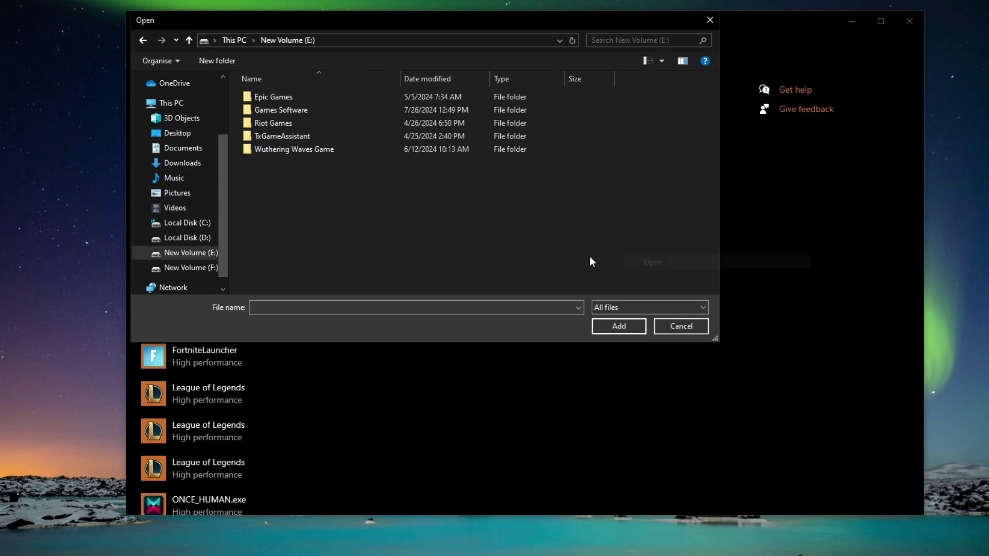
double_click(262, 126)
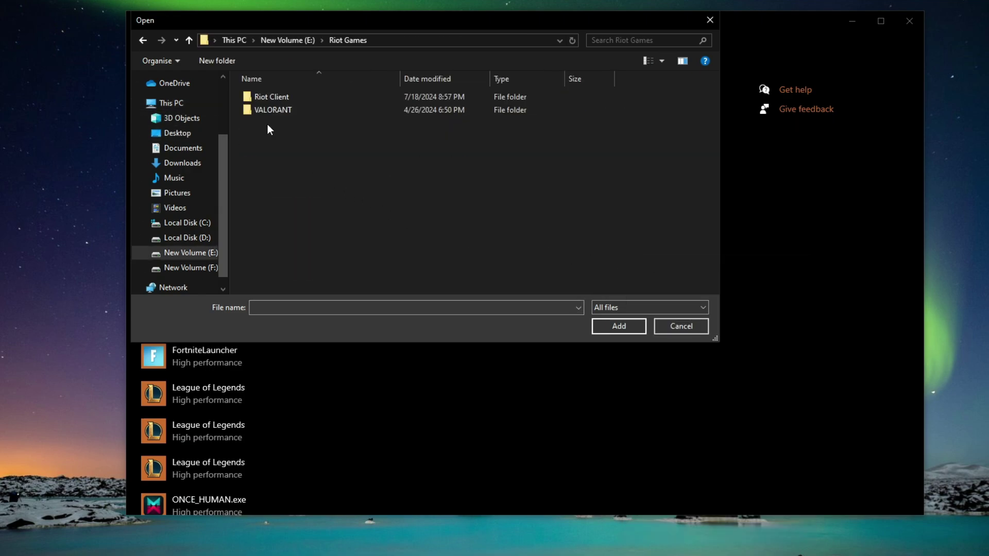
double_click(263, 107)
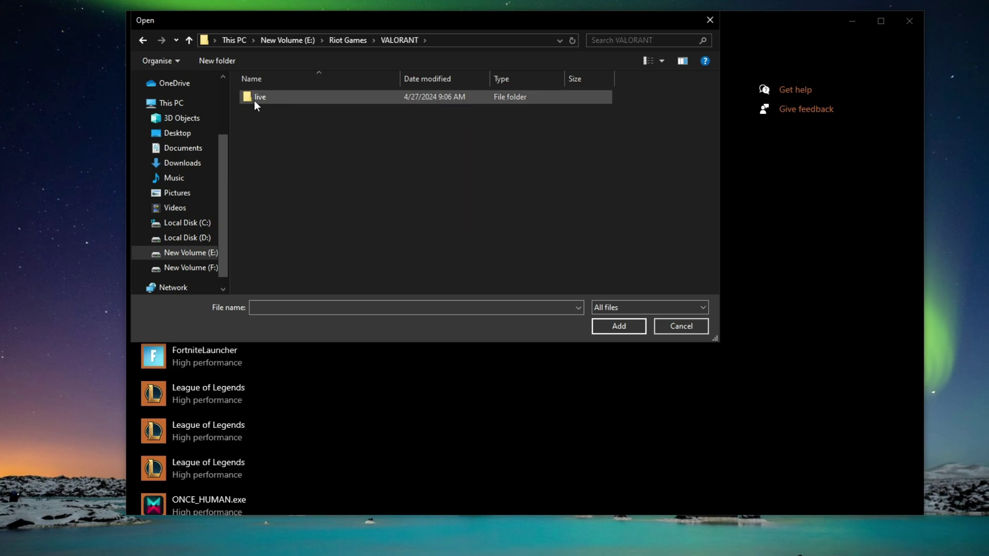
double_click(274, 100)
click(276, 123)
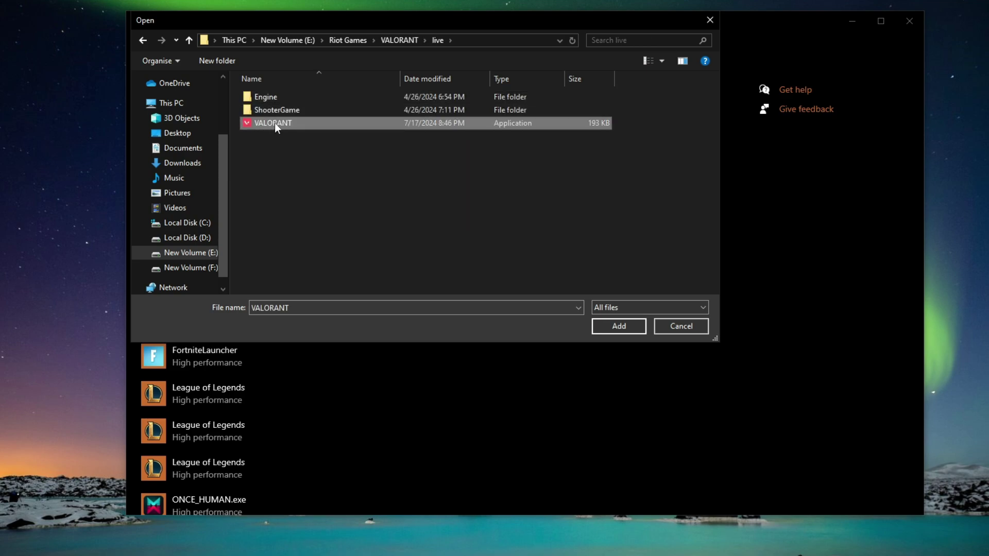
click(630, 332)
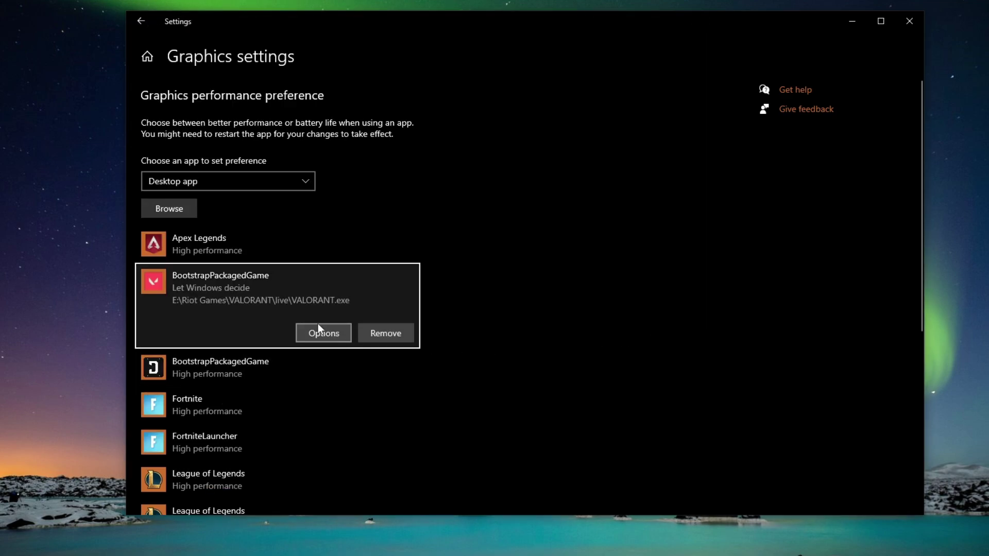
Step: Set the graphics preference of the VALORANT BootstrapPackagedGame entry to High performance and save it
click(334, 334)
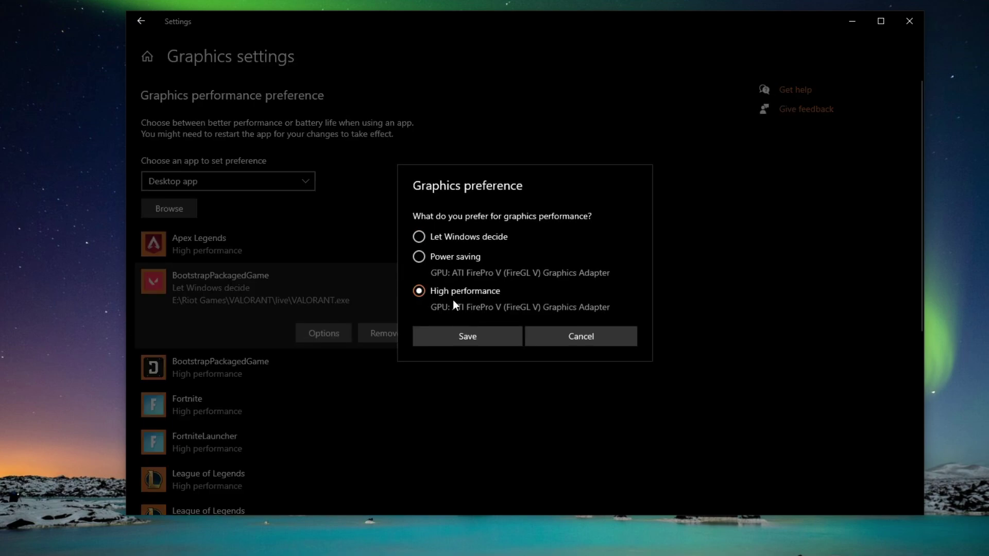
click(465, 341)
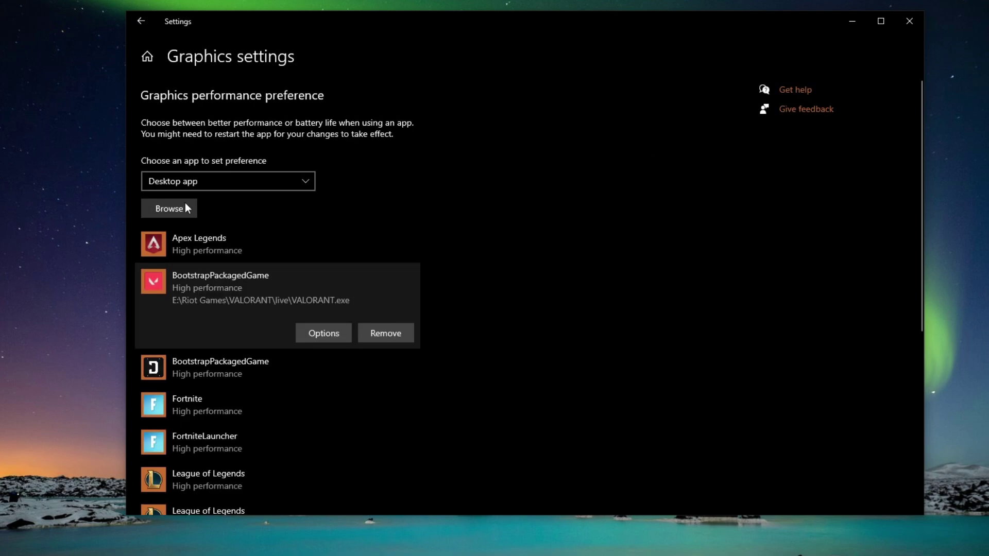
Step: Add the VALORANT-Win64-Shipping application from ShooterGame > Binaries > Win64 to the graphics performance preference list
click(170, 208)
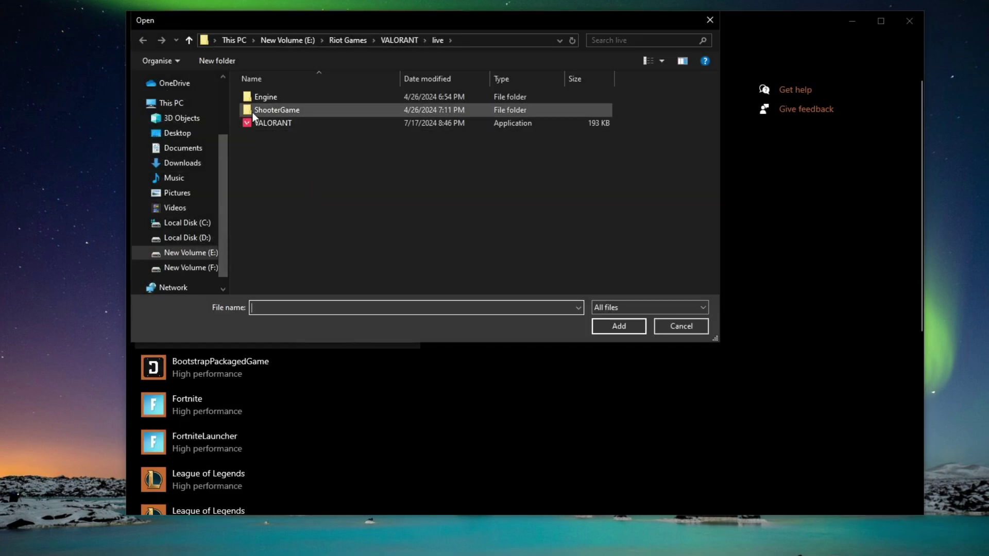
double_click(280, 110)
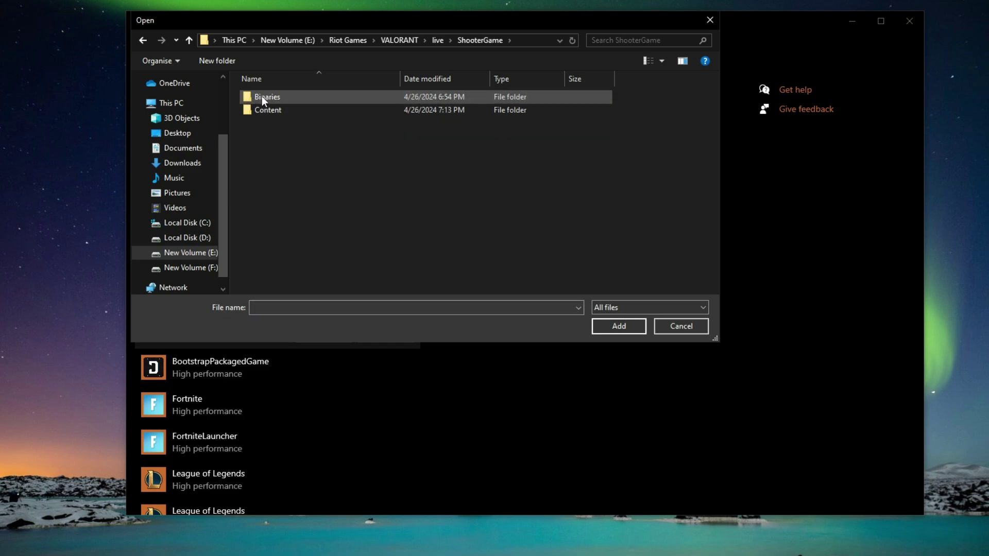
double_click(260, 97)
double_click(271, 100)
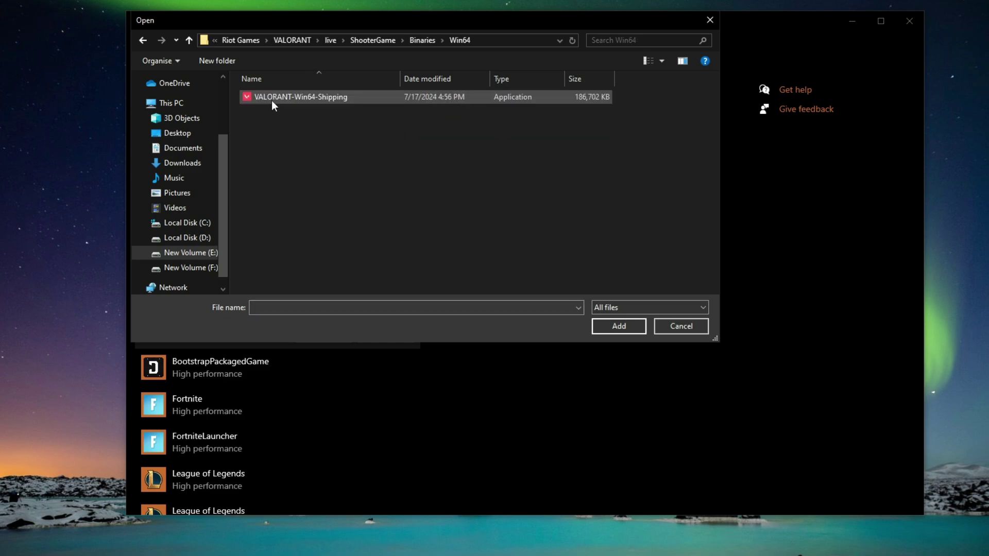
click(270, 101)
click(604, 324)
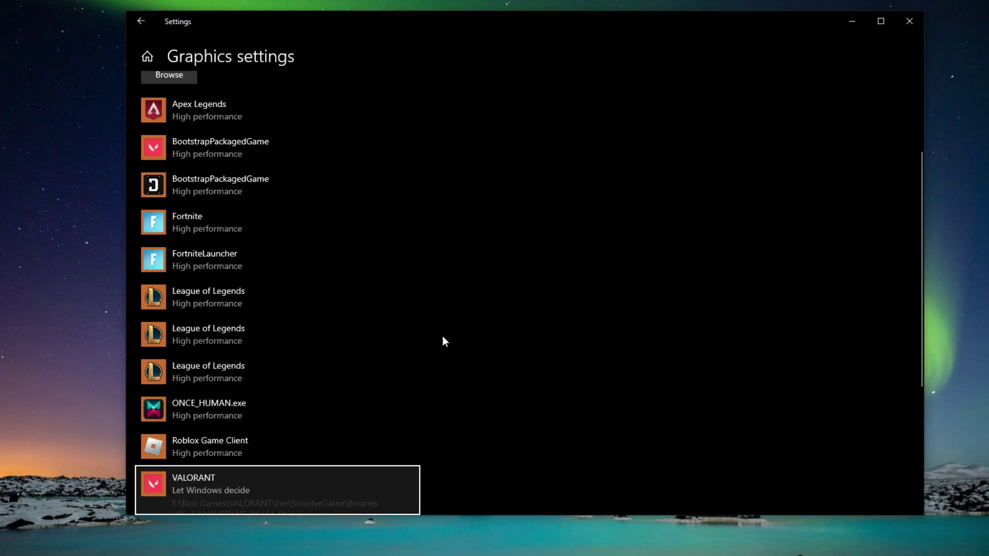
Step: Set the graphics preference of the VALORANT-Win64-Shipping entry to High performance, save it, and close Settings
click(305, 412)
scroll(305, 392, down, 3)
click(338, 343)
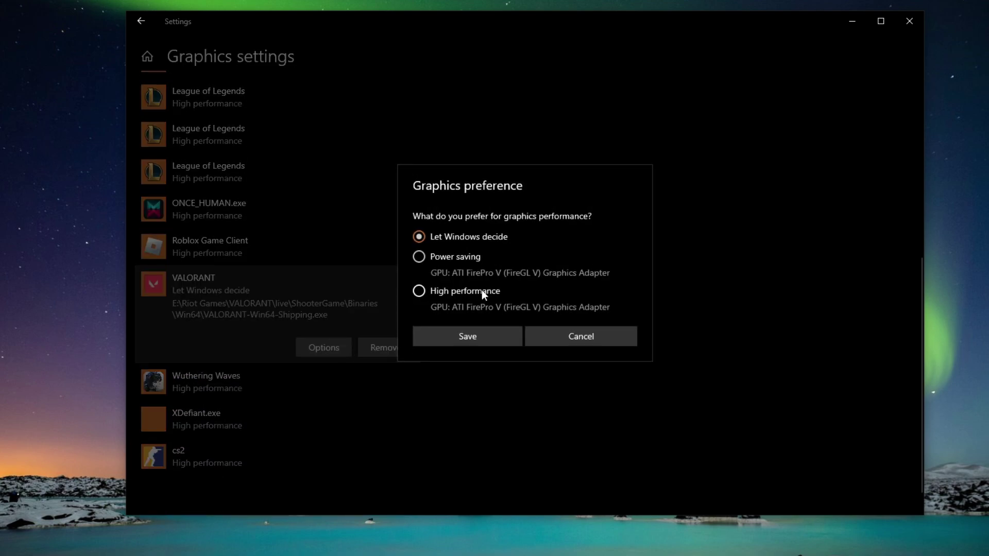
click(481, 290)
click(462, 341)
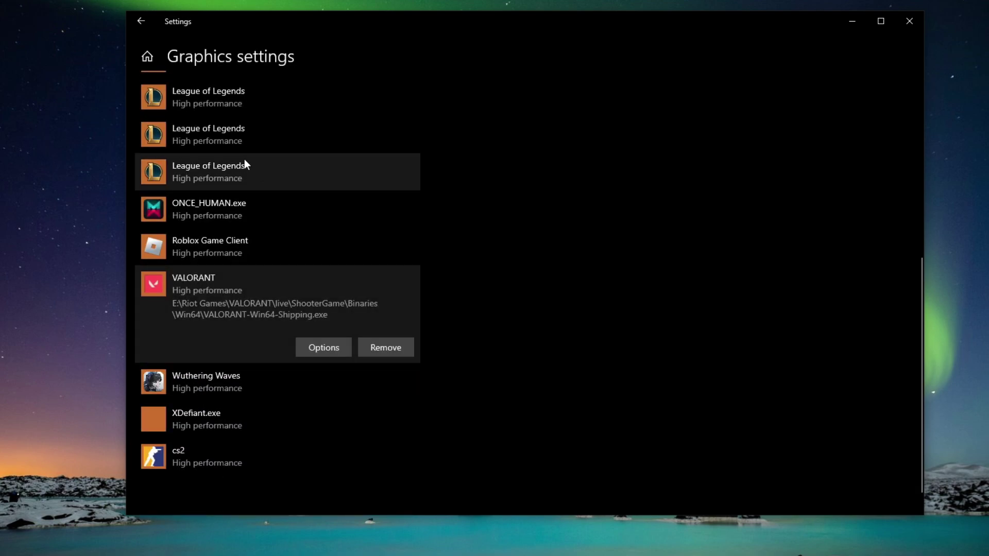
click(148, 58)
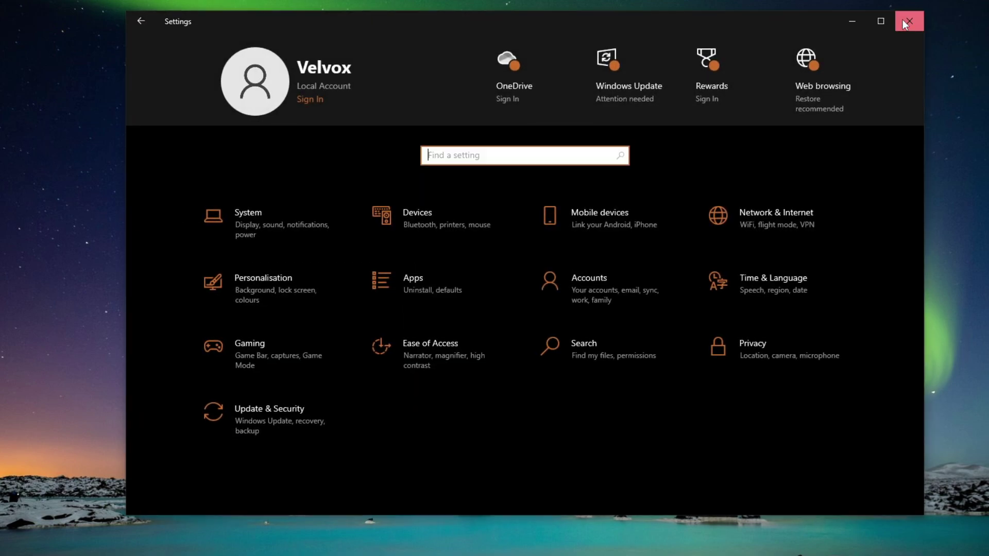
click(904, 20)
Step: Open the local application data folder through Run with %localappdata%
right_click(9, 551)
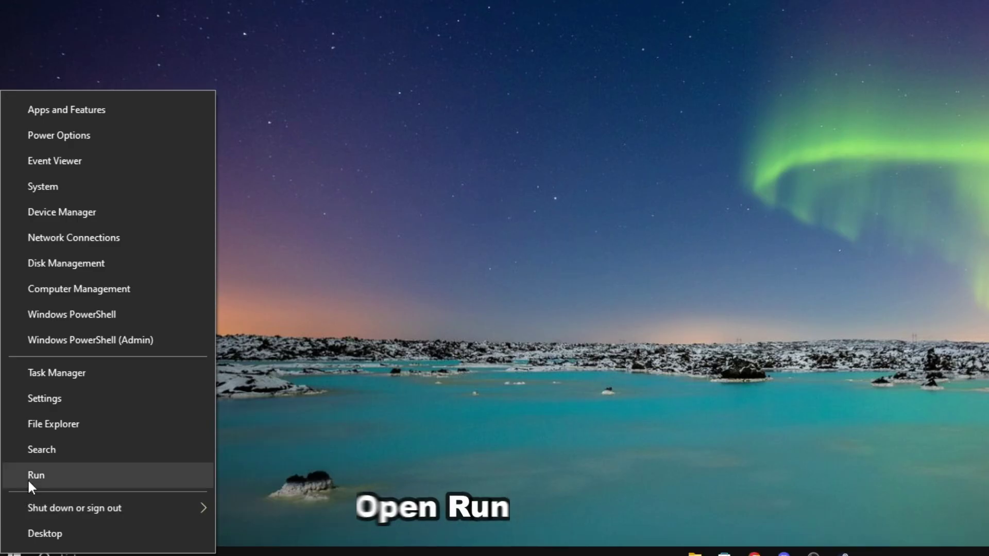
click(26, 477)
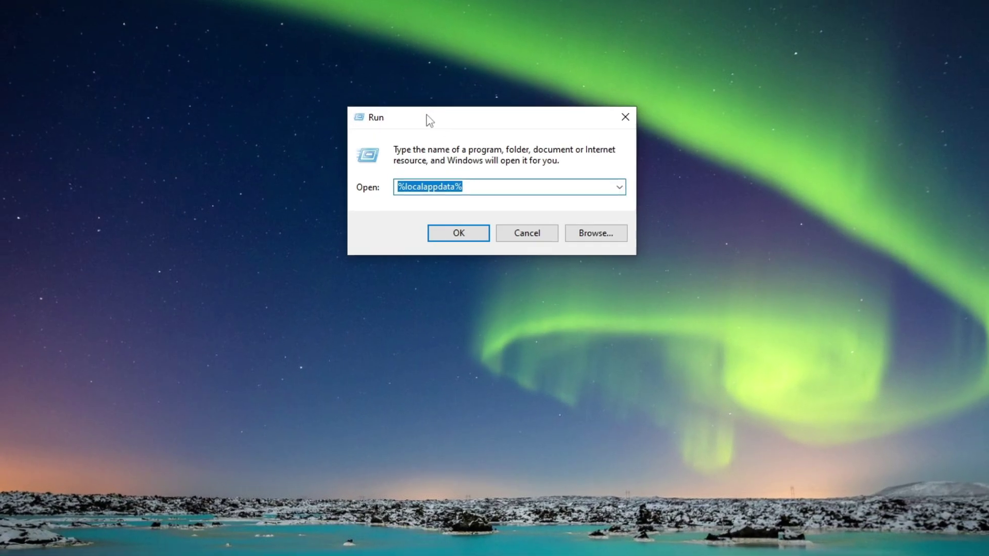
key(BackSpace)
text(%localapp)
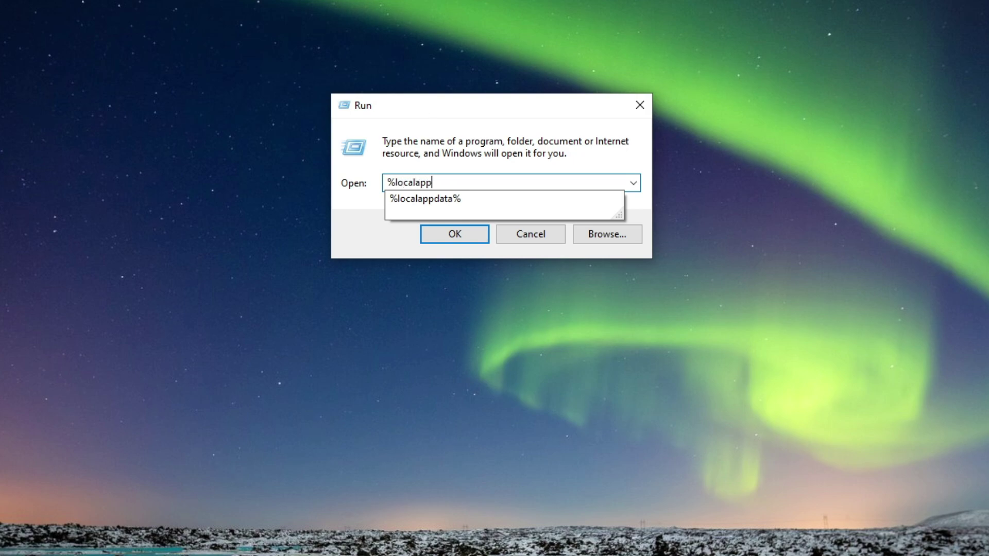
text(data%)
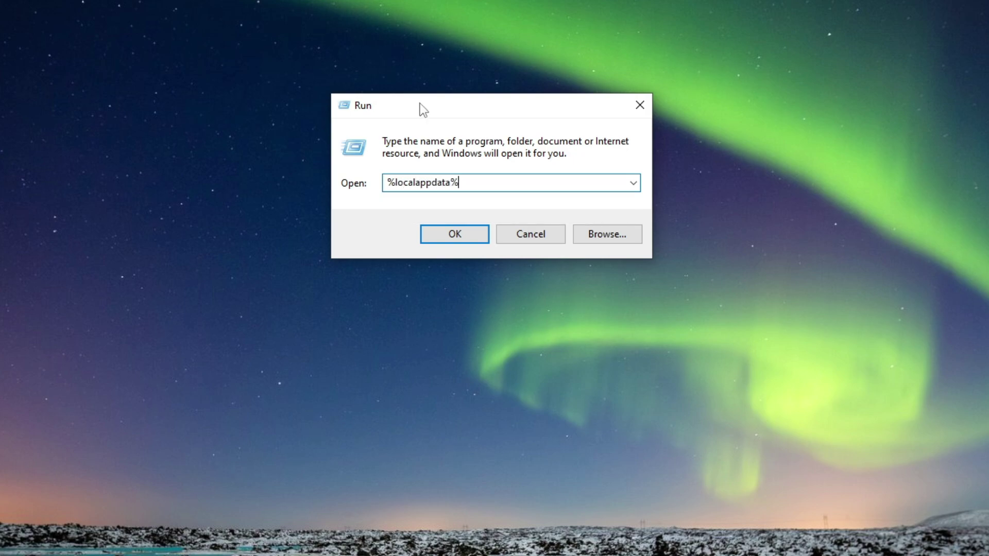
click(455, 236)
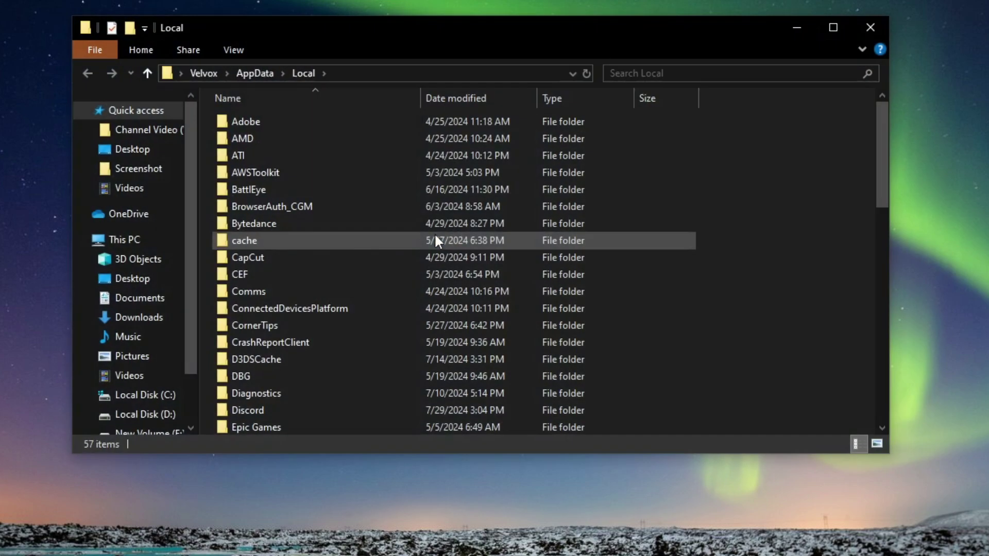
Step: Find the VALORANT folder in Local and go to its Saved > Config subfolder
drag(879, 147, 871, 386)
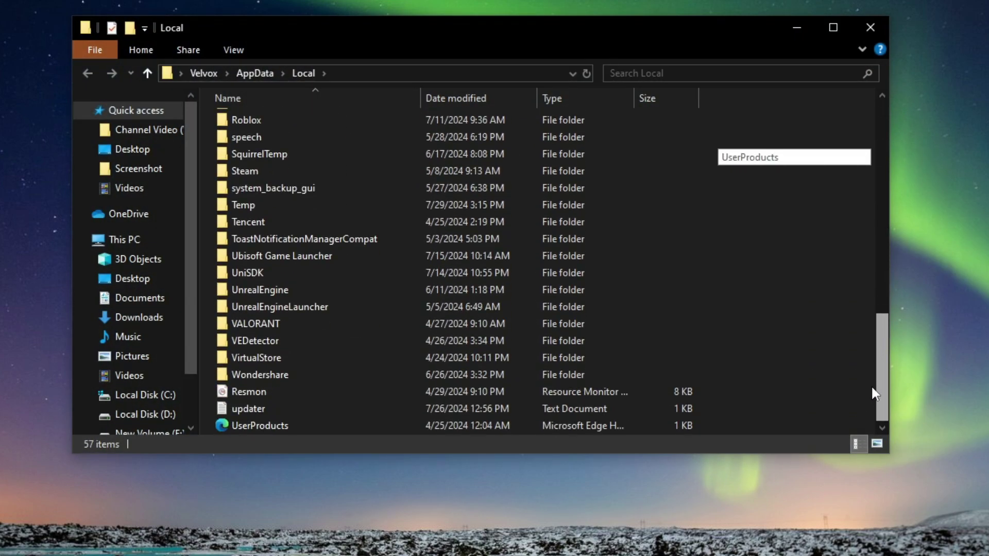
click(226, 326)
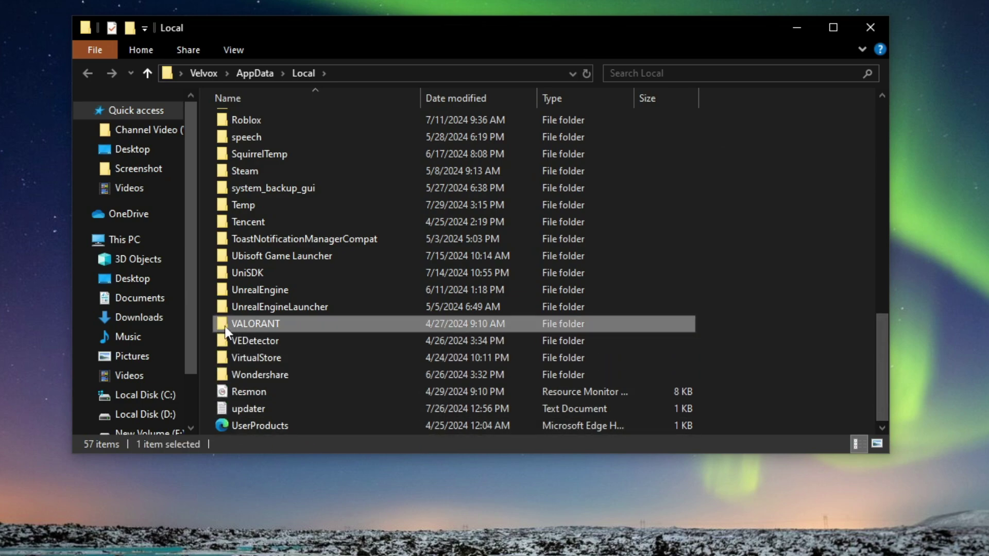
right_click(252, 323)
click(290, 335)
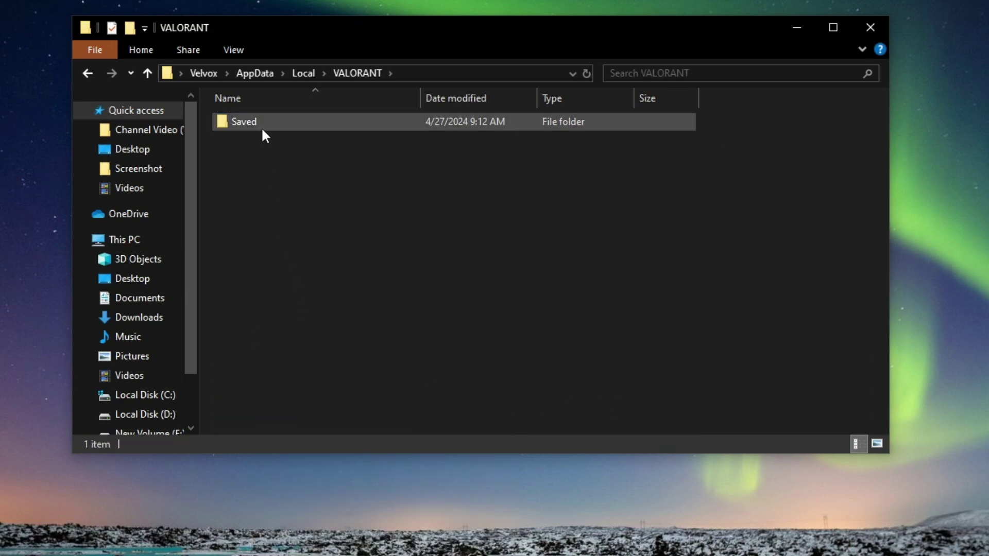
double_click(263, 128)
double_click(261, 128)
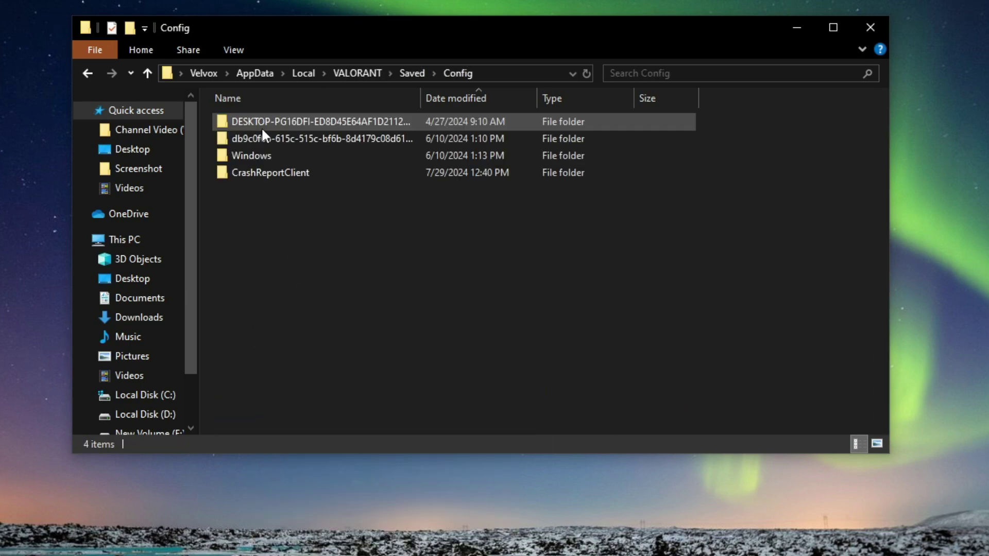
Step: Go to the Windows subfolder of the long-ID folder ending in -eu and open GameUserSettings for editing
click(258, 133)
double_click(258, 132)
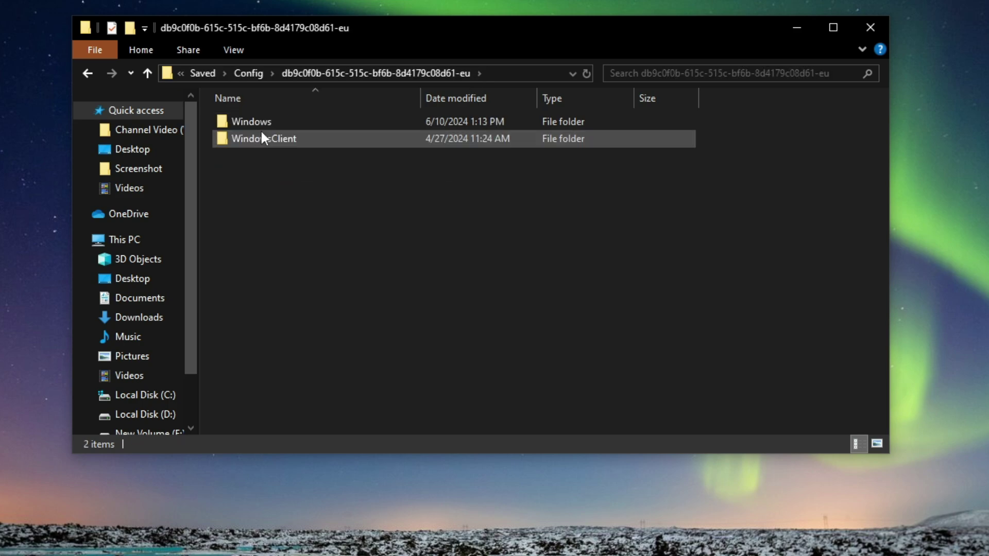
double_click(270, 125)
click(269, 124)
right_click(267, 124)
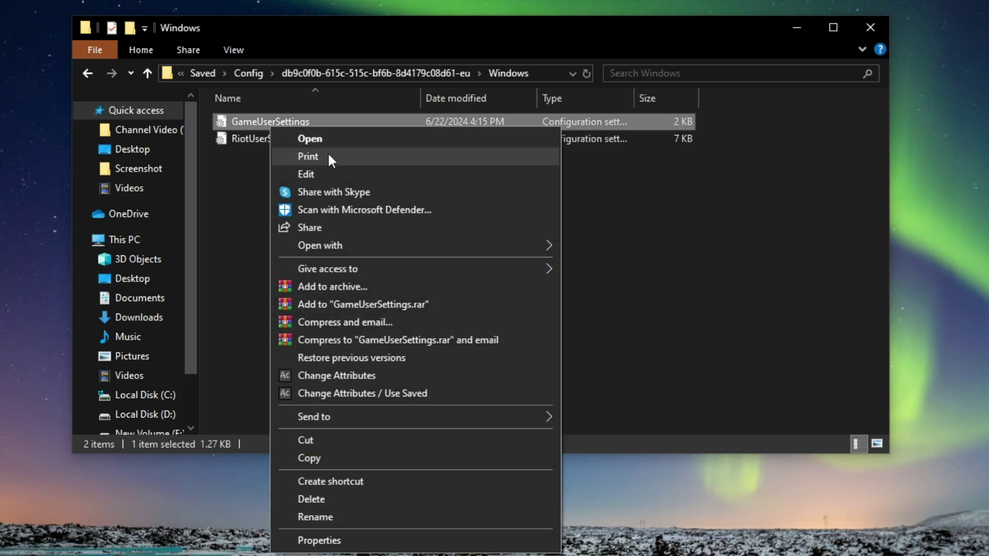
click(328, 174)
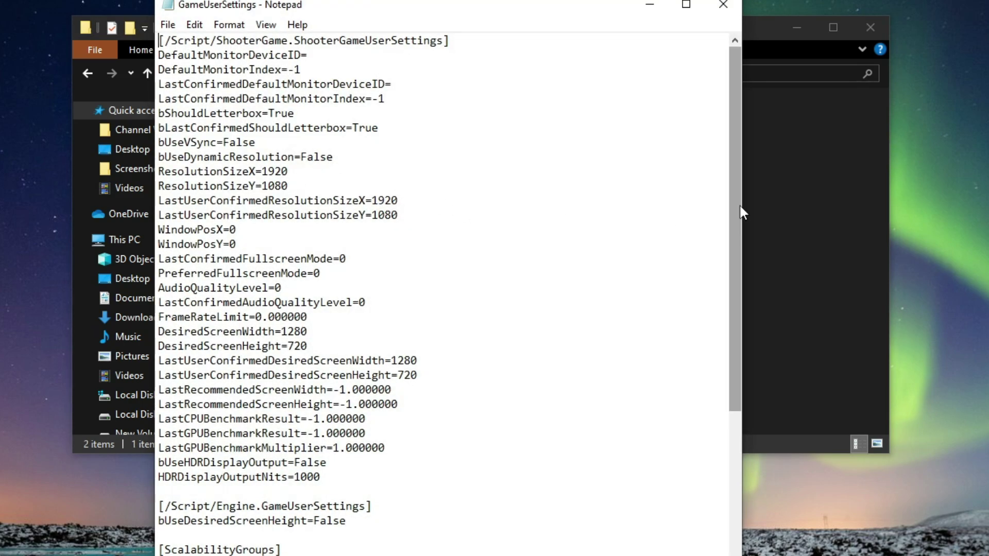
Step: Under ScalabilityGroups, set sg.ResolutionQuality to 85.000000 and all other quality values to 1, and save the file
drag(737, 212, 744, 375)
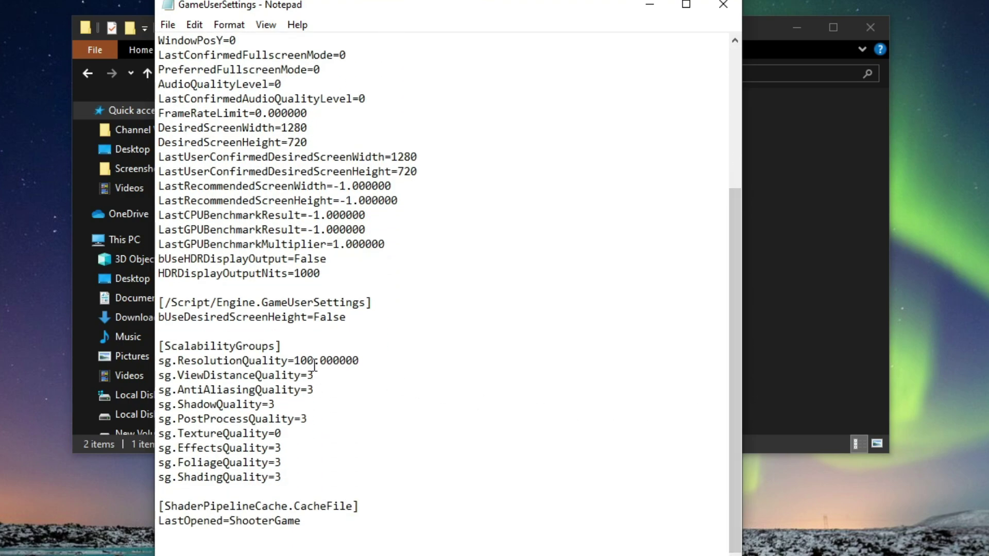
mouse_move(315, 362)
mouse_down()
mouse_move(295, 362)
mouse_move(308, 362)
mouse_up()
text(85)
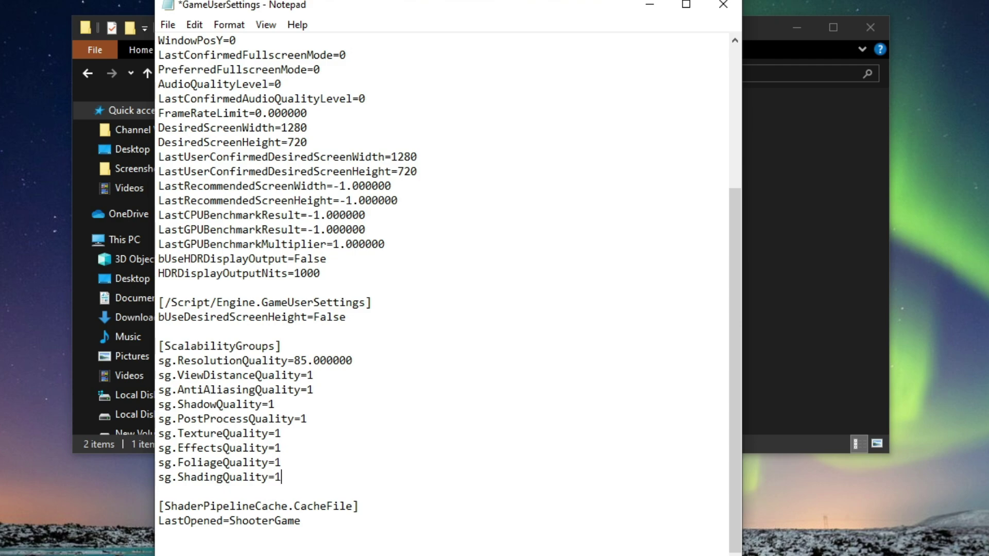
click(171, 29)
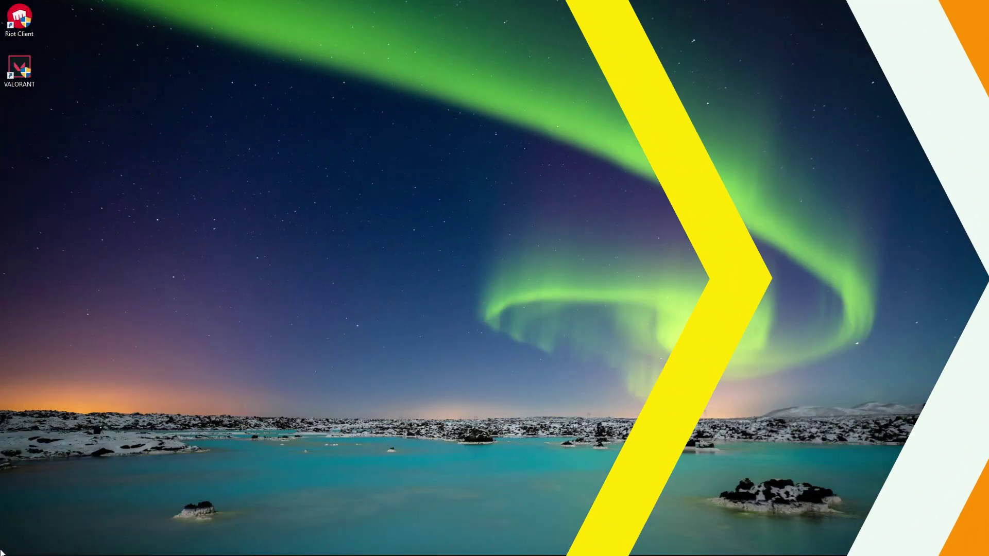
Step: Open the advanced system settings from the System About page of Windows Settings
click(9, 548)
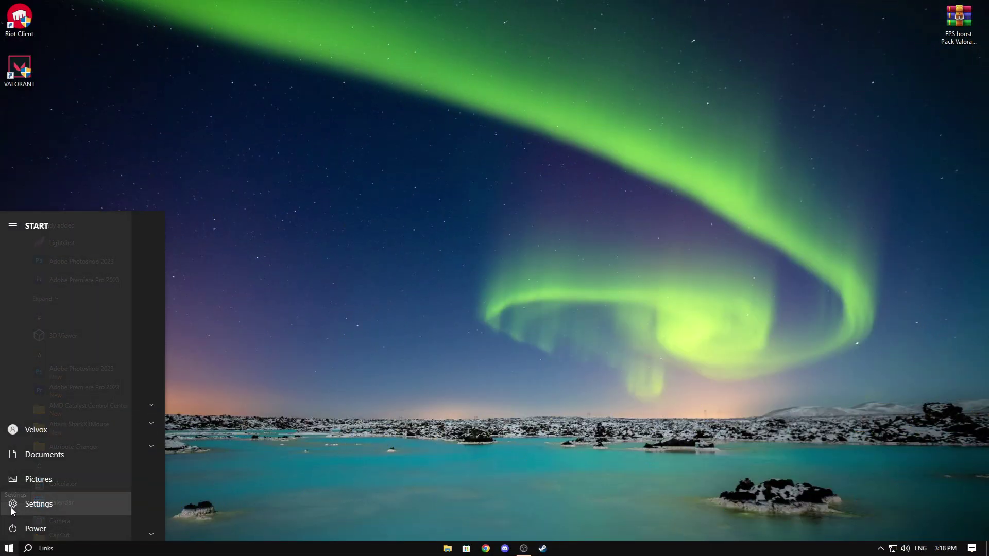
click(13, 507)
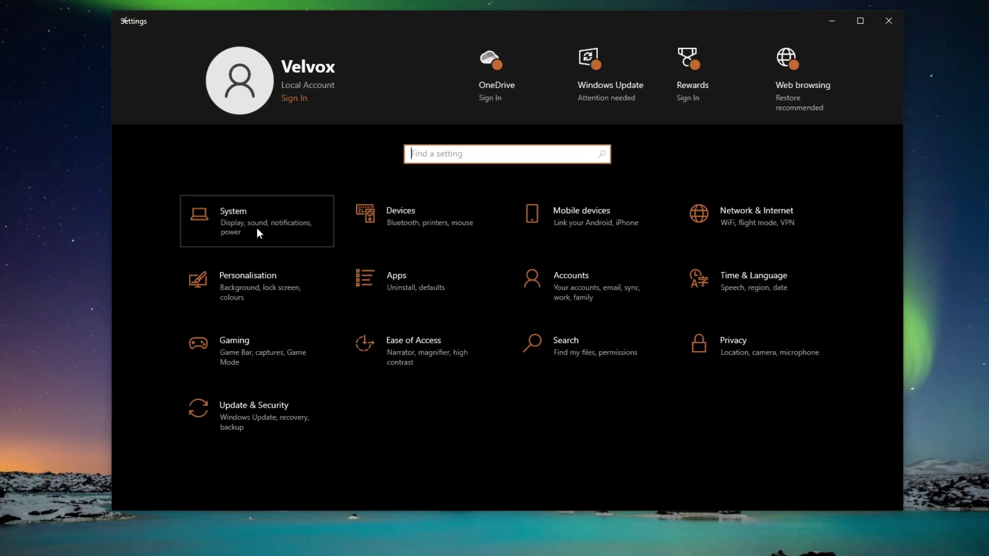
click(256, 233)
scroll(206, 361, down, 3)
click(188, 444)
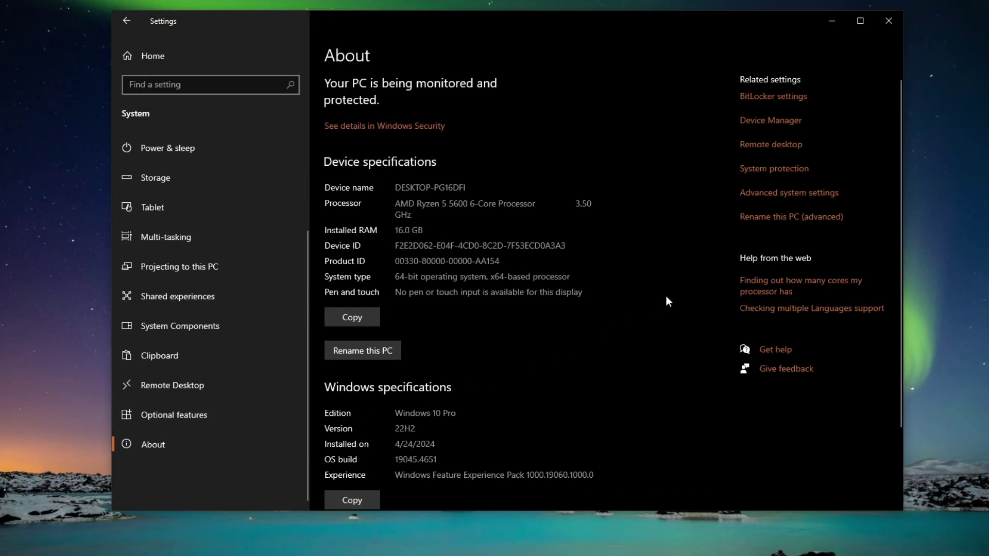
click(778, 194)
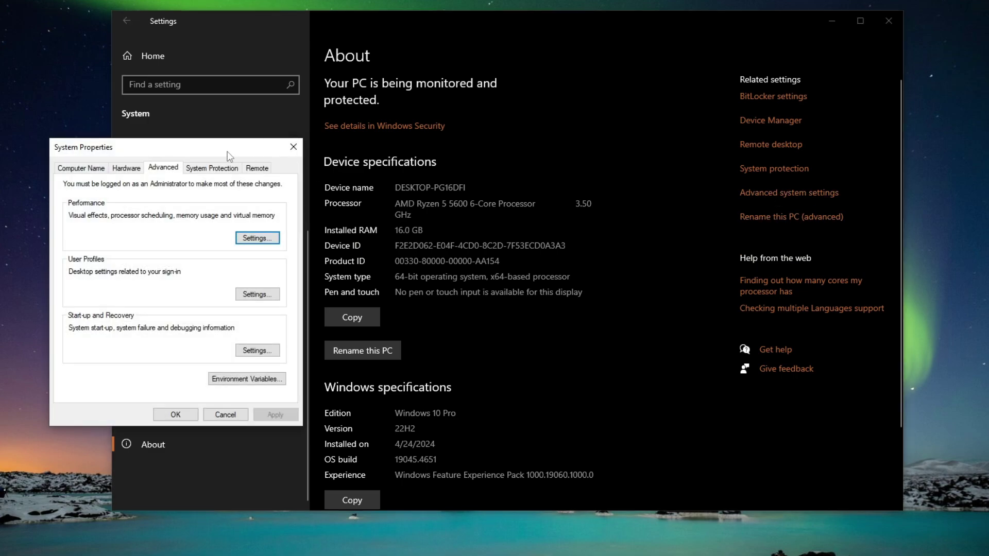
Step: Open the Performance Options and adjust the visual effects for best performance
drag(230, 157, 497, 119)
click(519, 204)
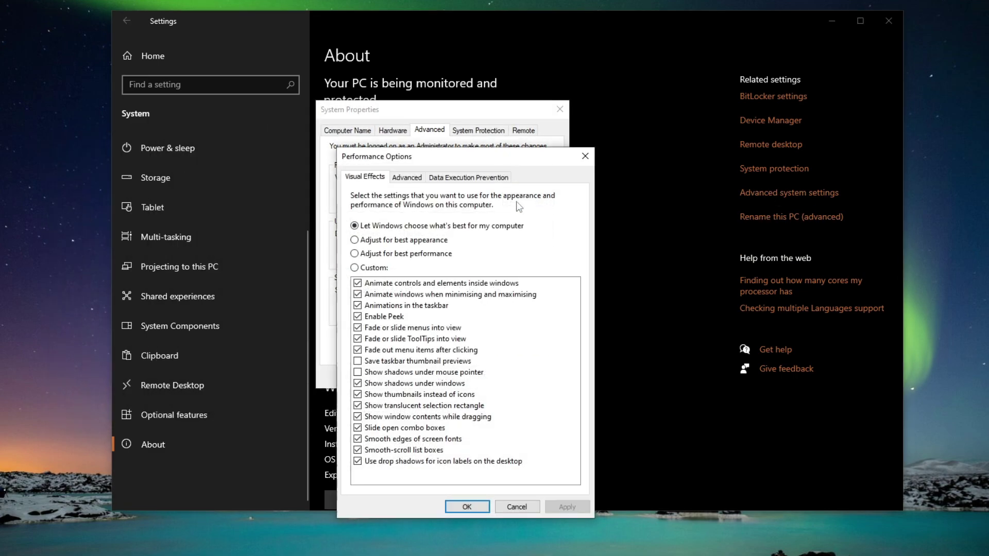
drag(483, 161, 490, 117)
click(386, 211)
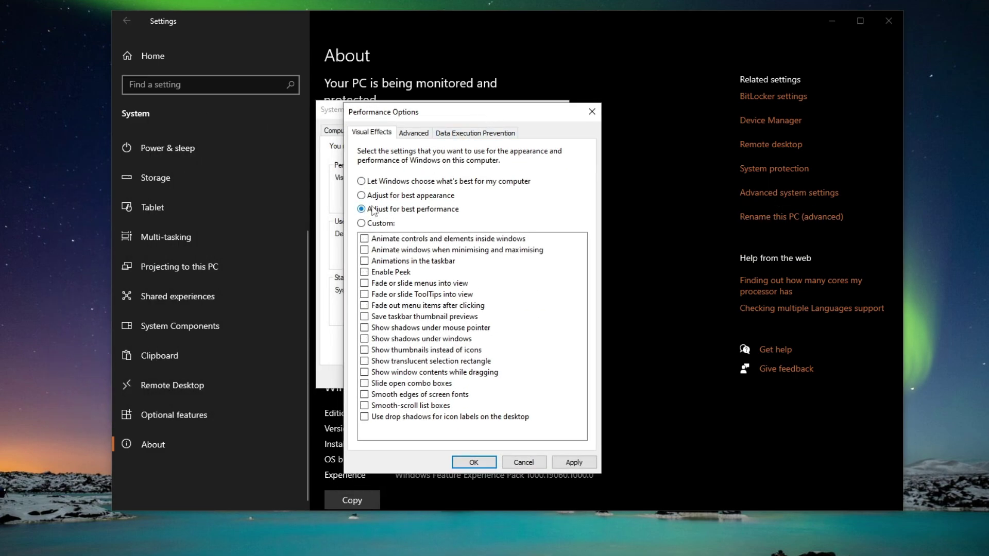
Step: Enable Animate controls and elements inside windows, Smooth edges of screen fonts and Show thumbnails instead of icons, apply them, and return to Settings home
click(364, 239)
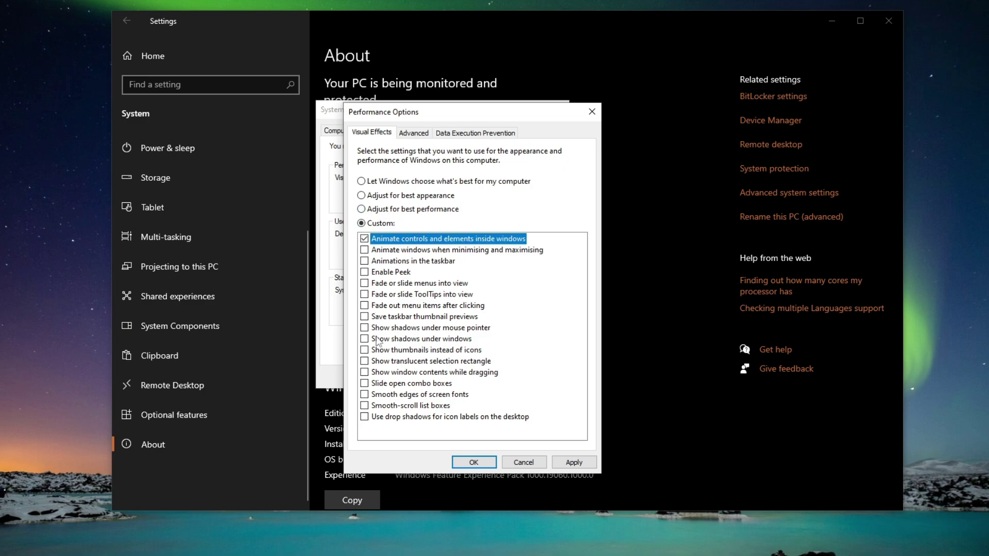
click(365, 395)
click(378, 352)
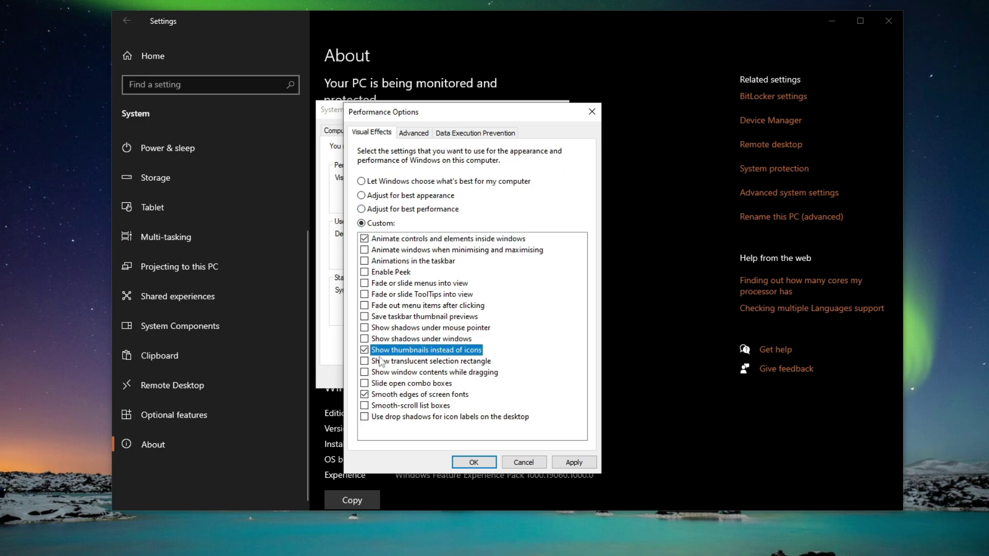
click(574, 462)
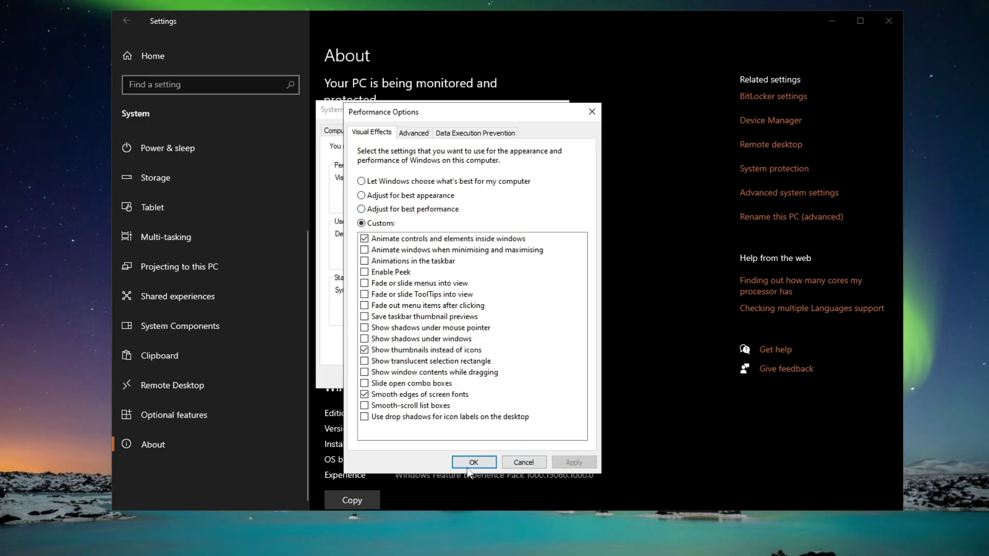
click(474, 462)
click(441, 377)
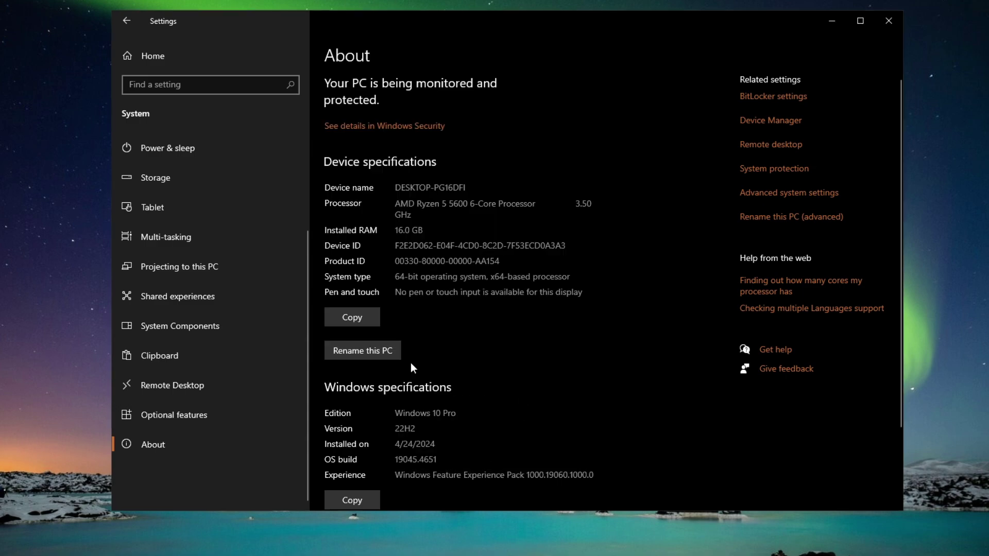
click(188, 63)
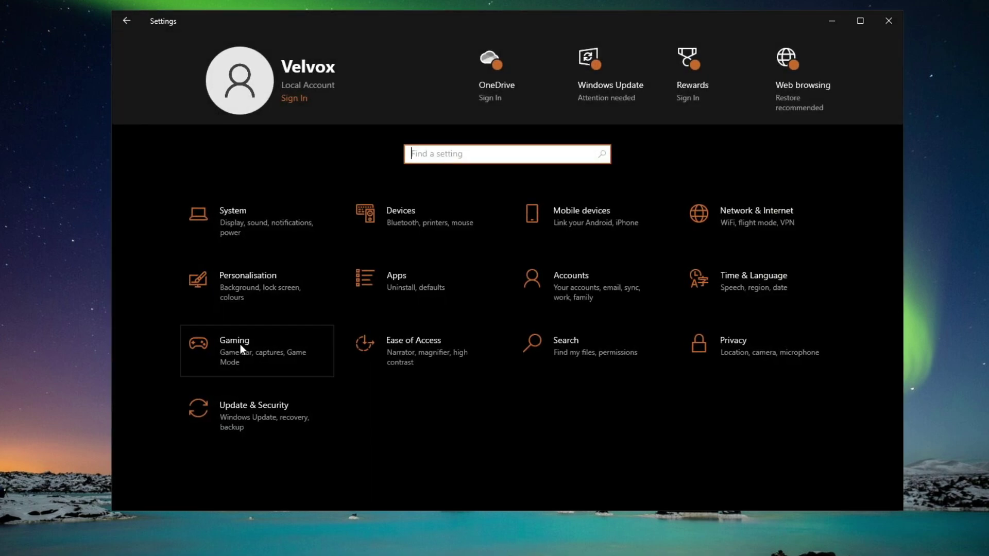
Step: In the Gaming settings, keep Game Bar switched off and turn Game Mode on
click(240, 344)
click(341, 153)
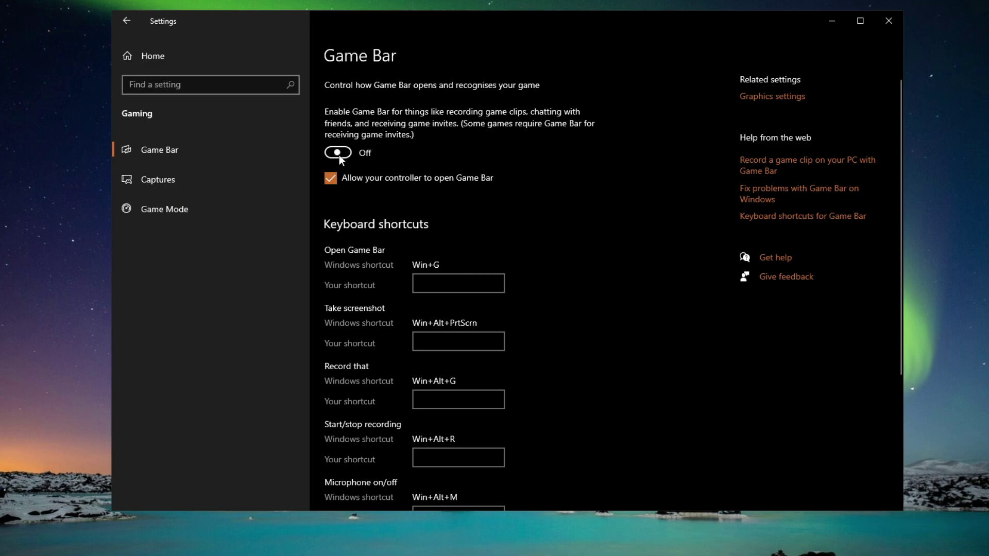
click(339, 155)
click(213, 208)
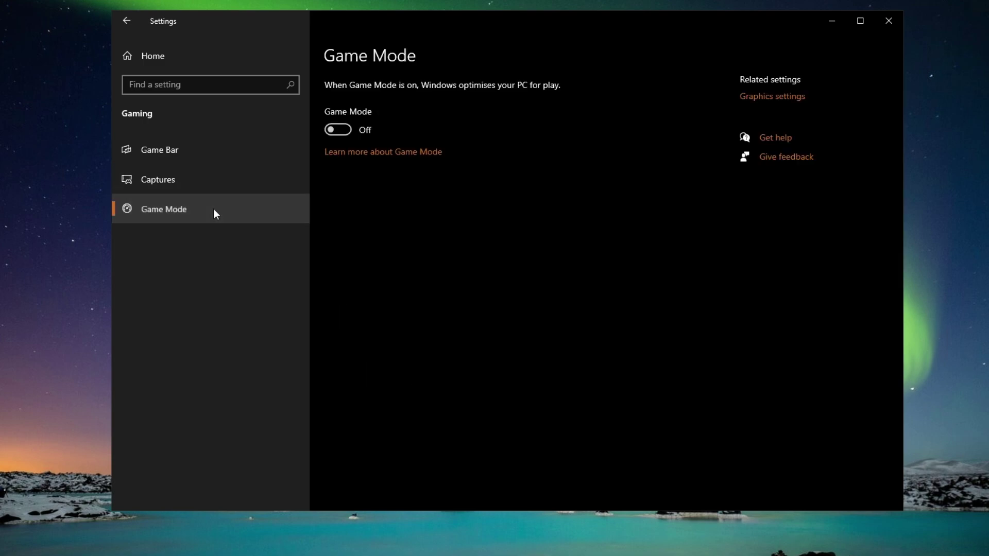
click(338, 131)
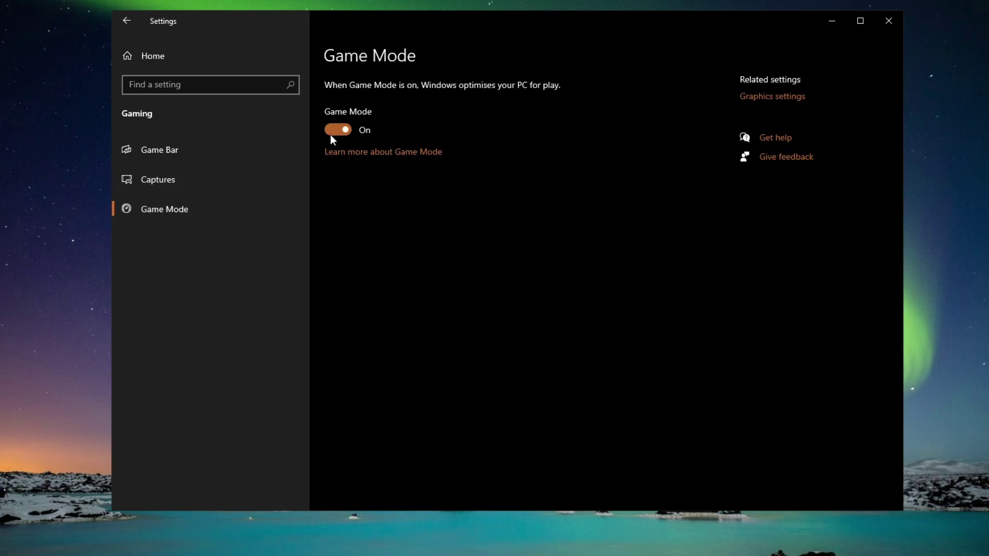
Step: In the general Privacy settings, turn off language list access, app launch tracking, suggested content and Settings app notifications
click(182, 66)
click(737, 360)
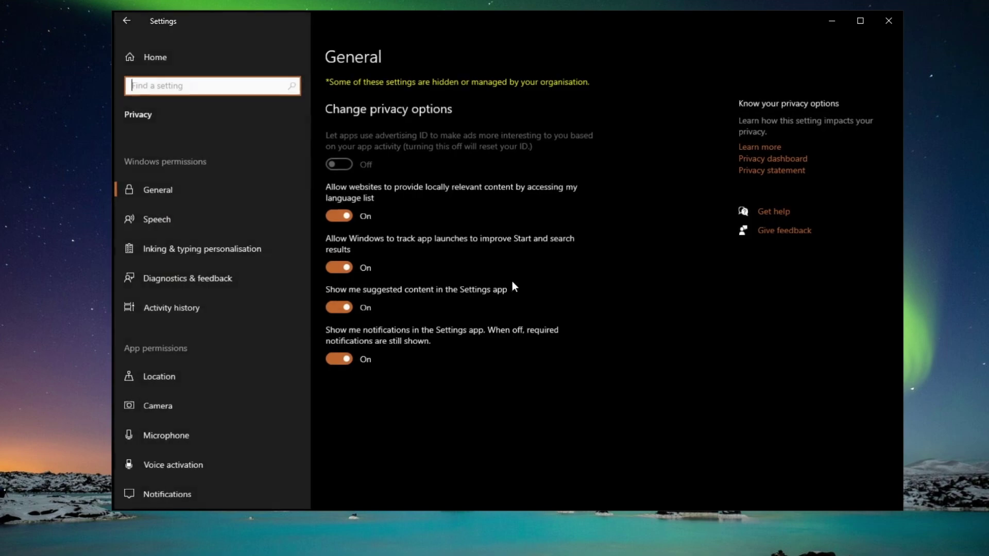
click(341, 216)
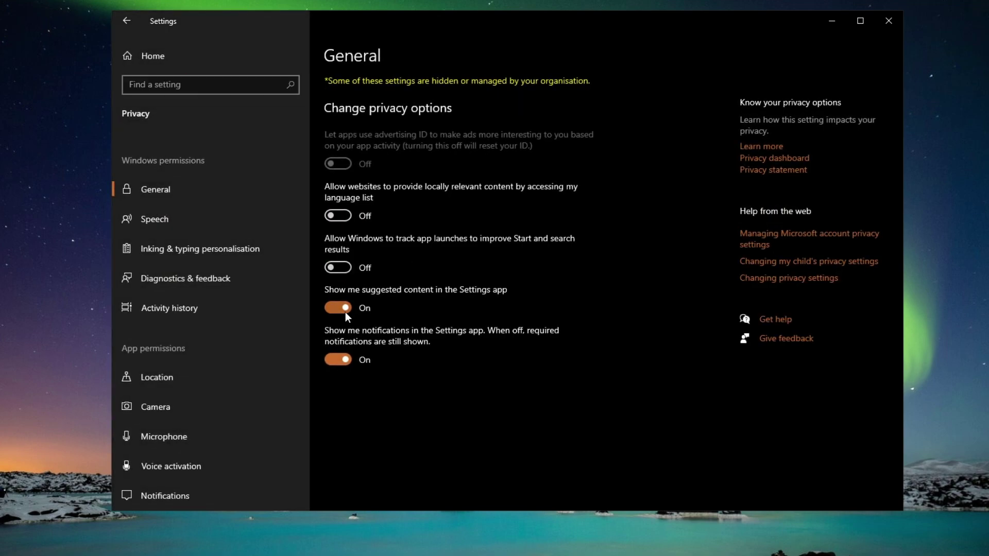
click(338, 361)
Step: Stop all apps from running in the background through the Privacy settings and close Settings
scroll(249, 309, down, 4)
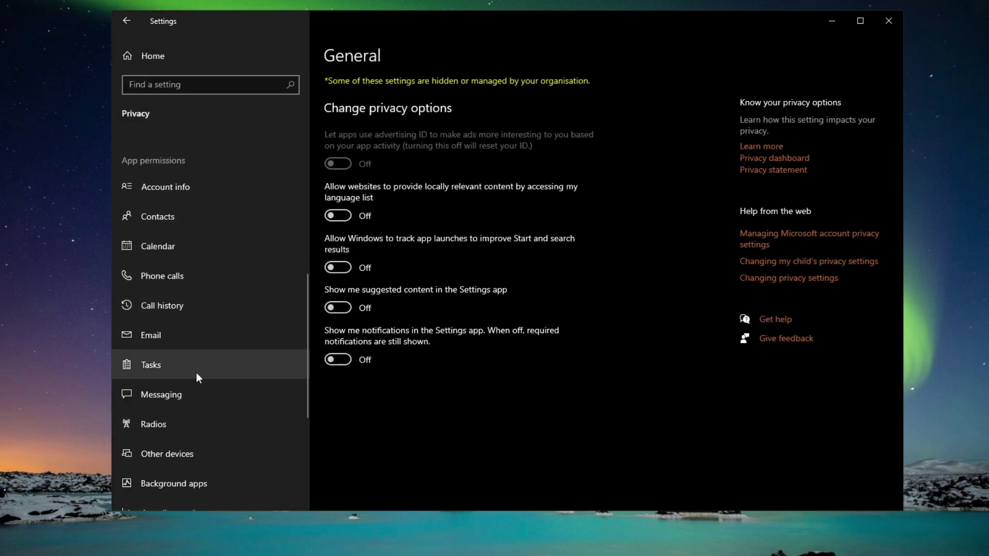
scroll(190, 391, down, 3)
click(199, 323)
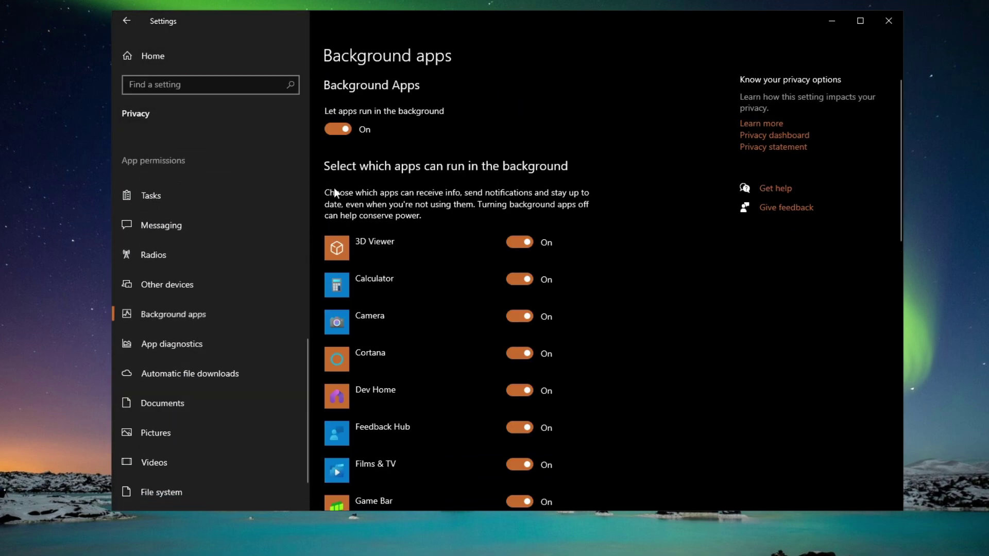
click(329, 130)
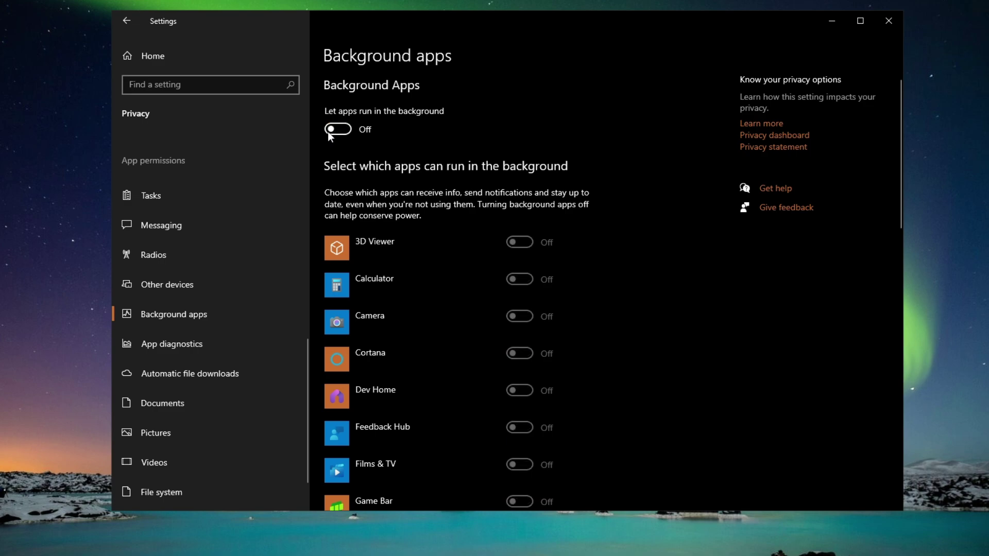
click(882, 26)
Step: Open the Windows restore point settings and confirm that system protection is turned on for Local Disk (C:)
click(28, 548)
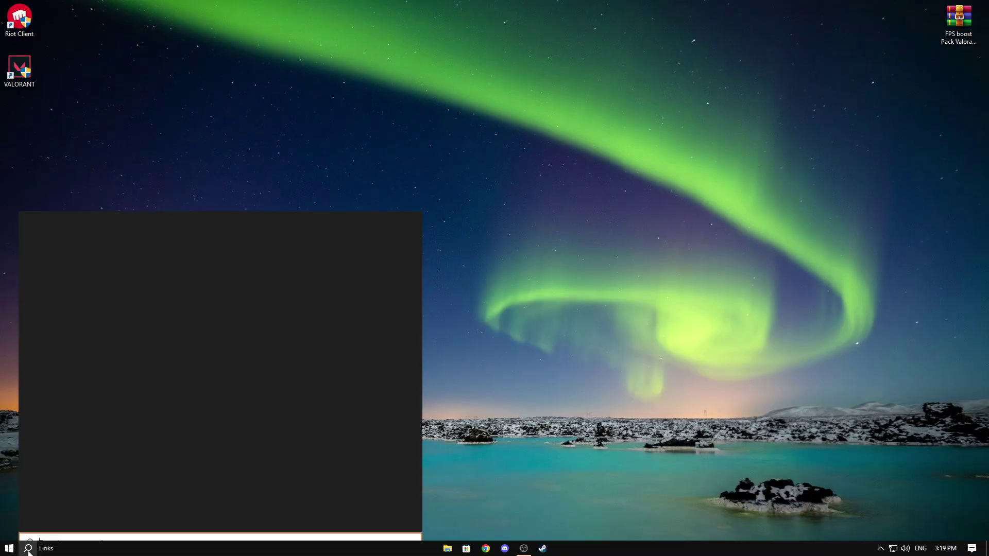
text(cre)
click(308, 320)
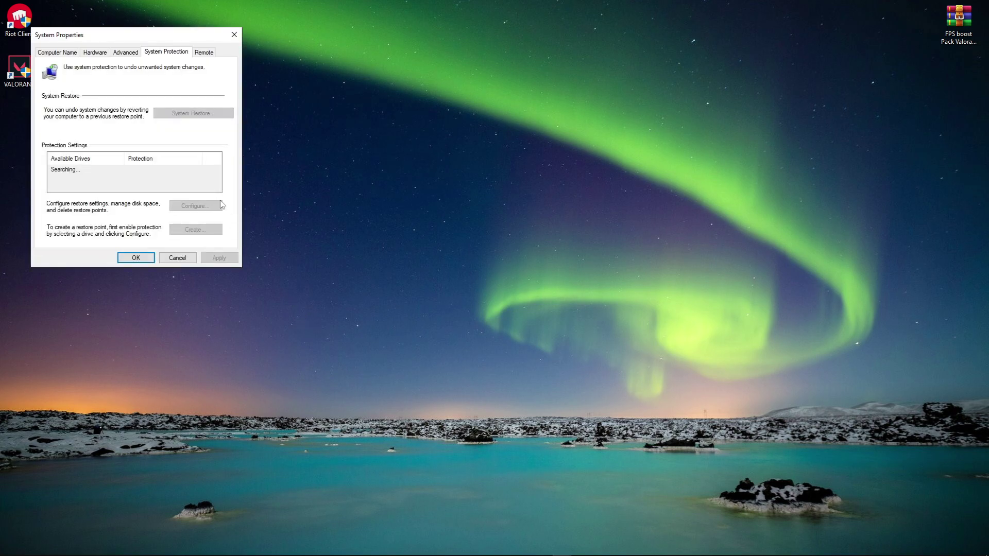
drag(166, 42, 518, 103)
scroll(437, 247, down, 1)
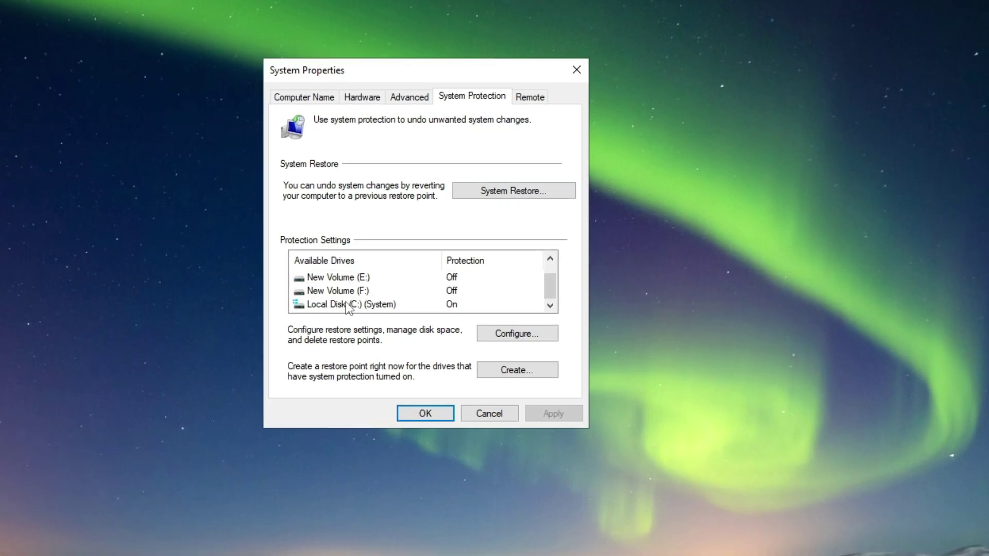
click(344, 307)
click(489, 336)
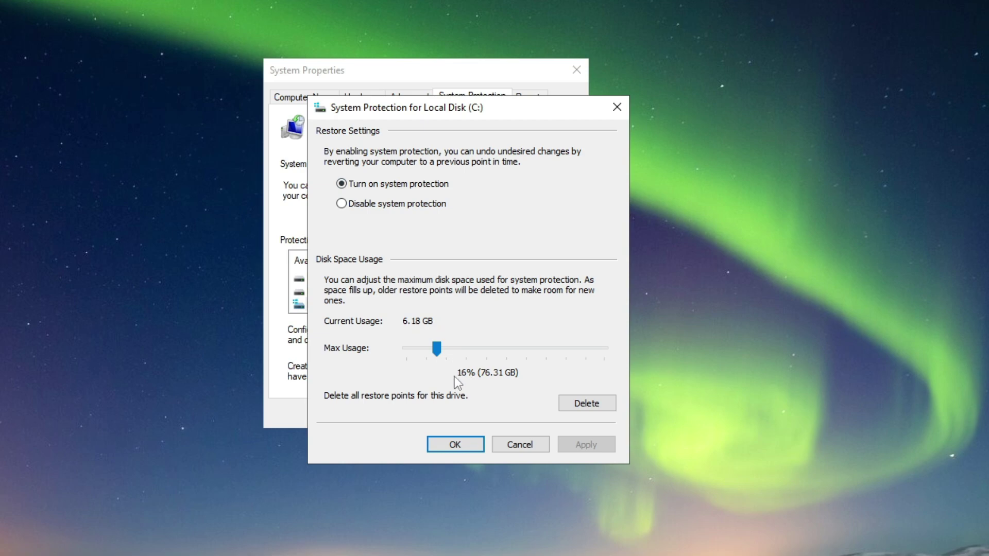
click(464, 444)
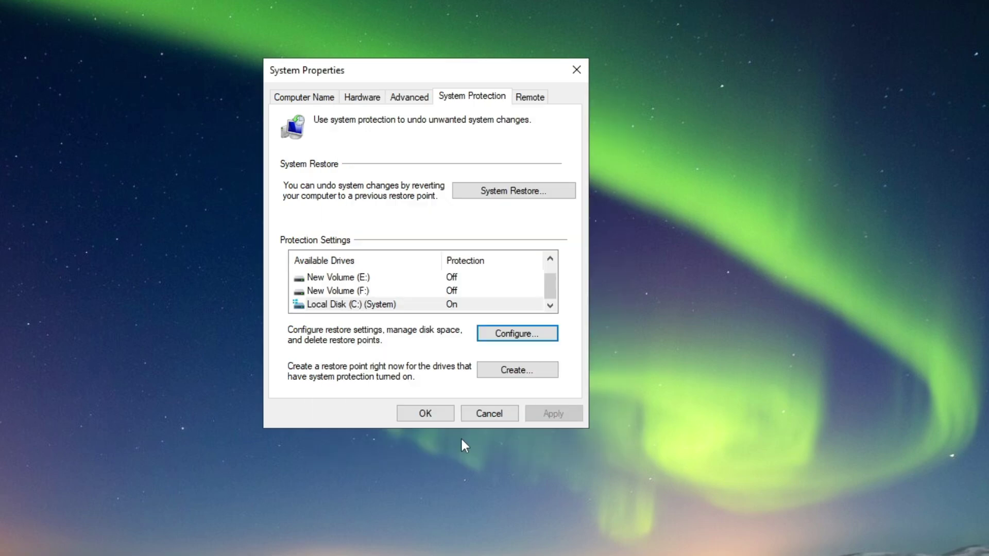
Step: Create a restore point named "valorant backup" and close System Properties
click(502, 377)
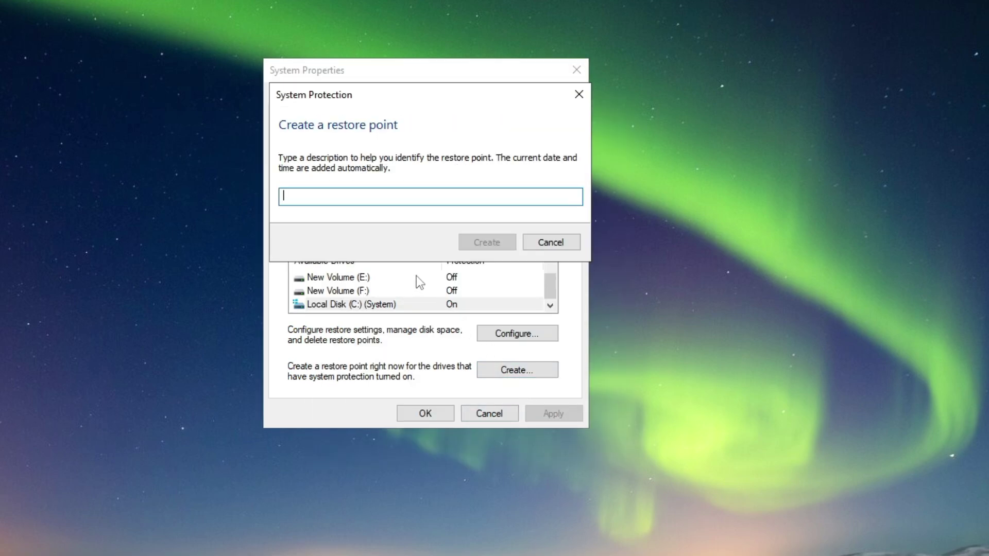
text(valorant backup)
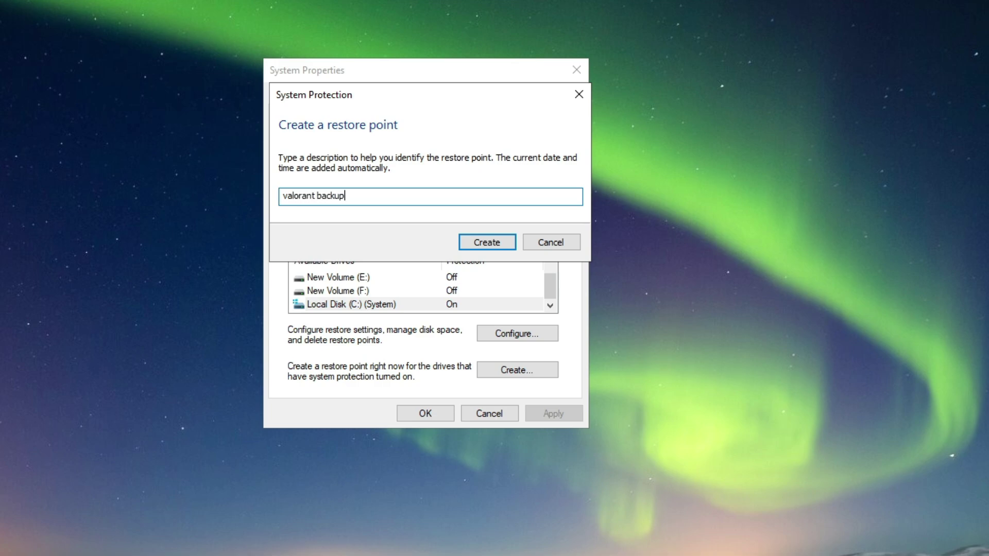
key(Return)
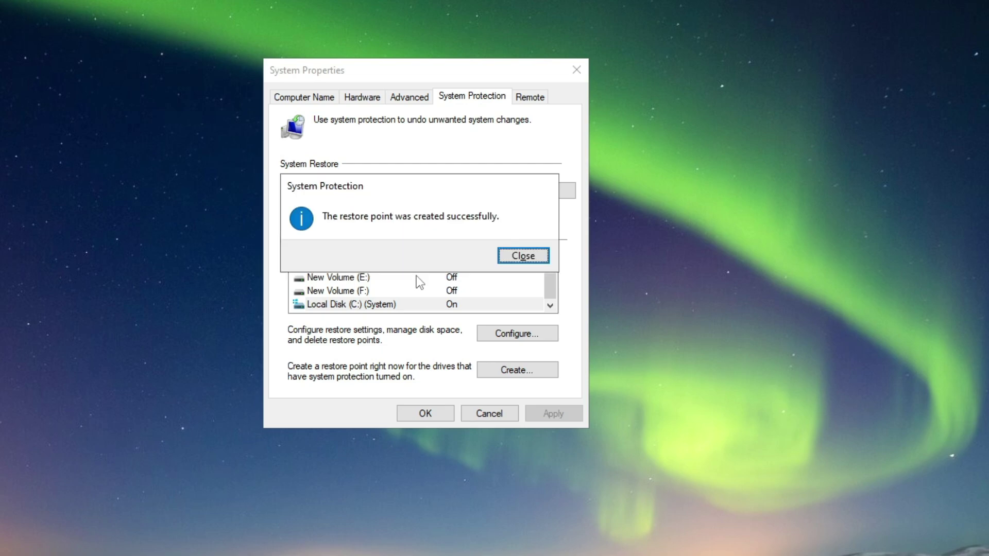
click(530, 259)
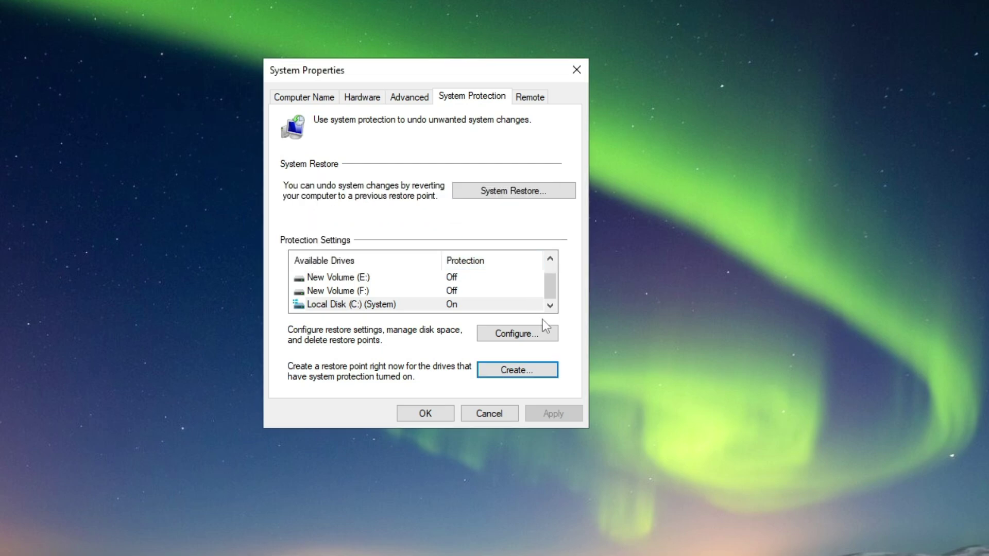
click(440, 412)
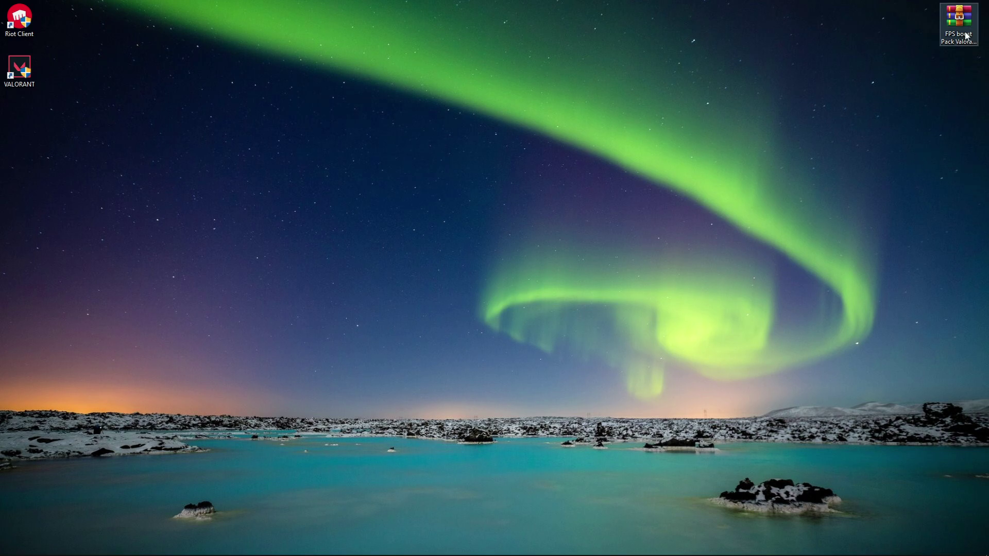
Step: Extract the FPS boost Pack Valorant 2024 archive onto the desktop and open the extracted folder
drag(958, 21, 487, 167)
right_click(487, 168)
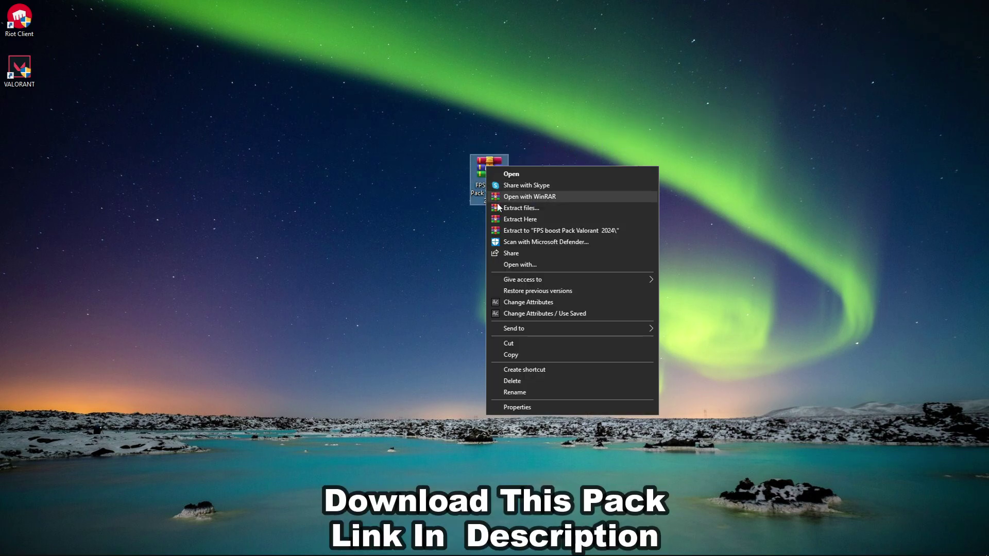
click(508, 220)
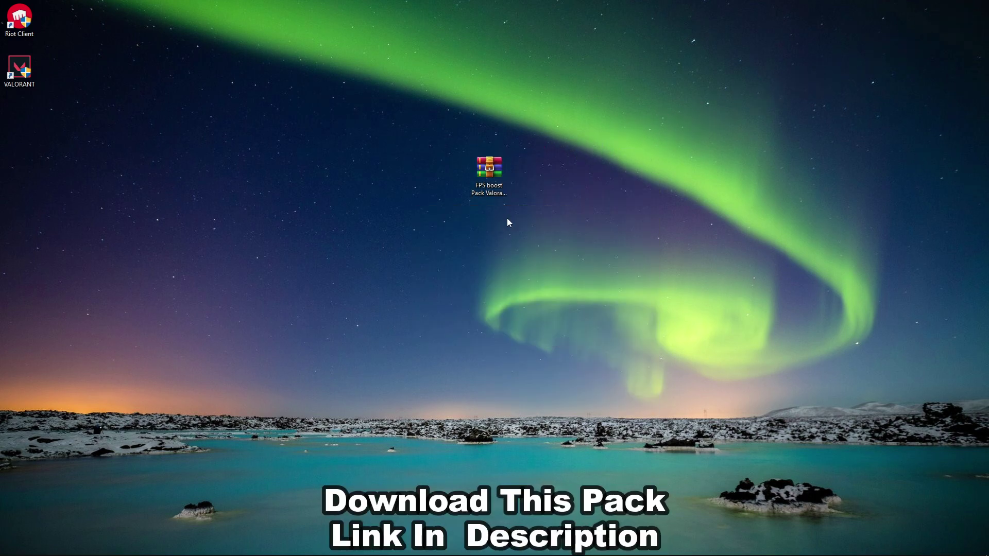
drag(18, 117, 436, 157)
right_click(433, 156)
click(466, 178)
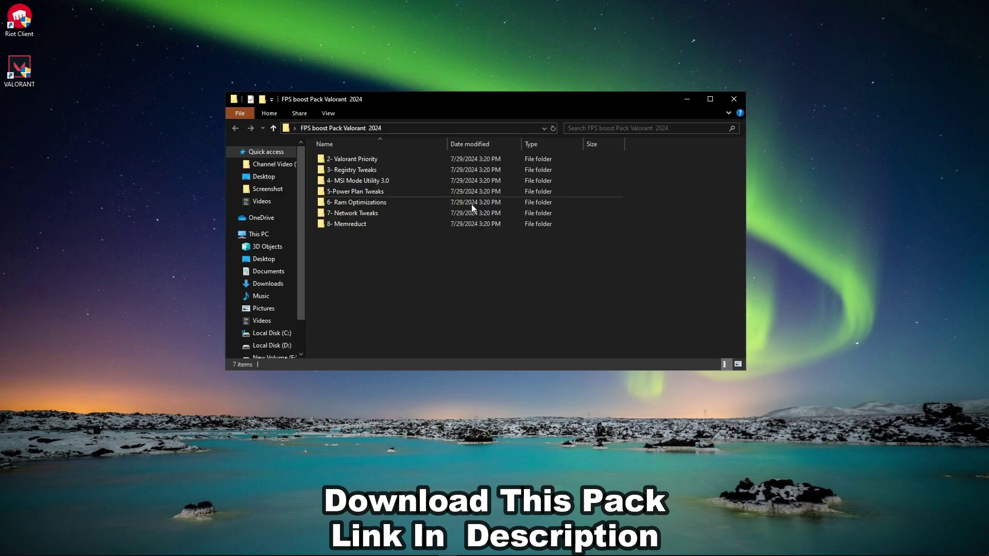
Step: Merge ValorantHighPriority from the "2- Valorant Priority" folder into the registry
right_click(361, 162)
click(386, 171)
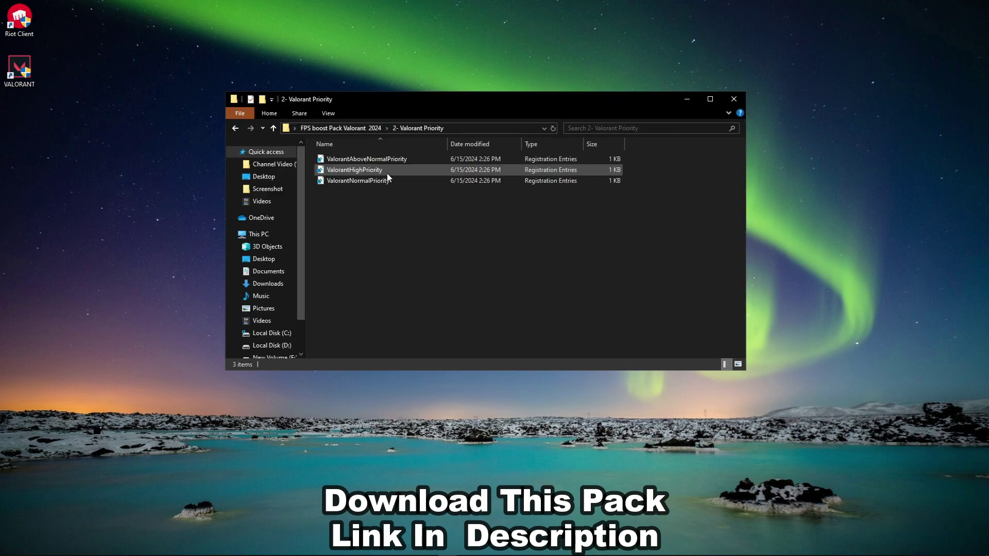
right_click(312, 131)
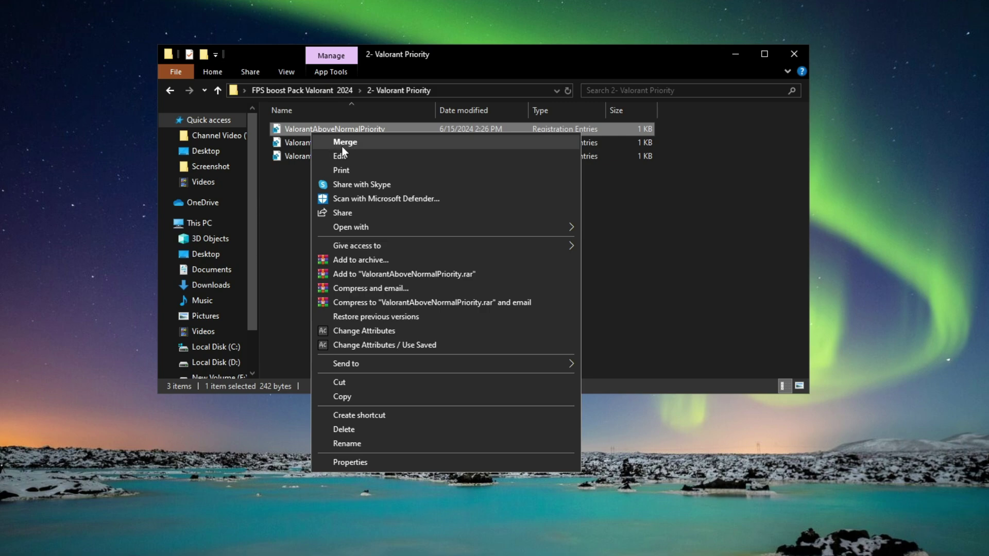
click(301, 147)
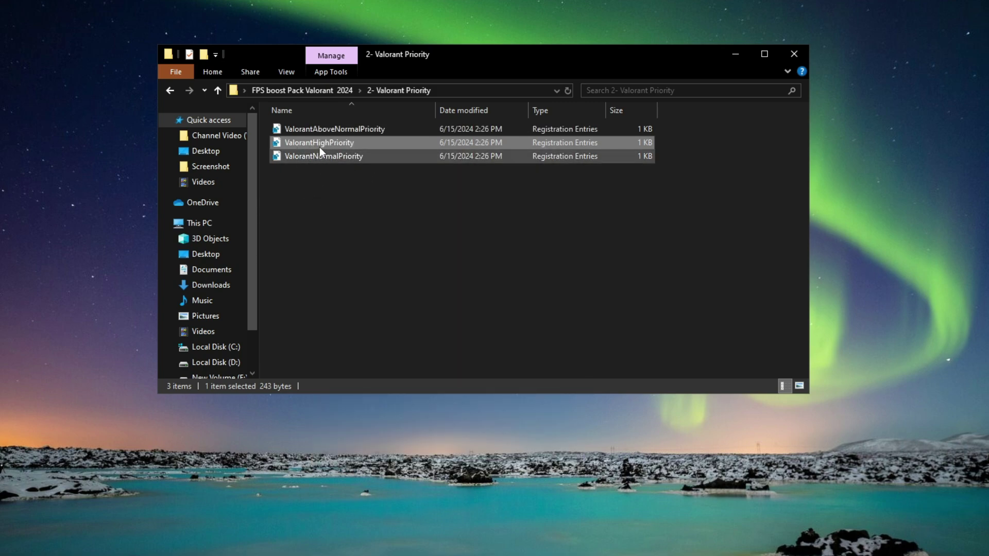
right_click(320, 144)
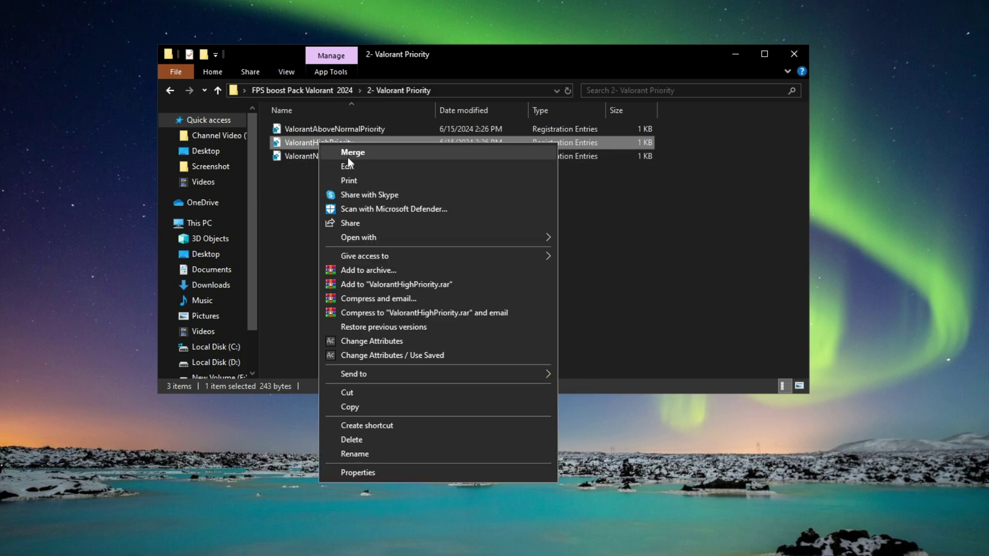
click(348, 157)
click(435, 318)
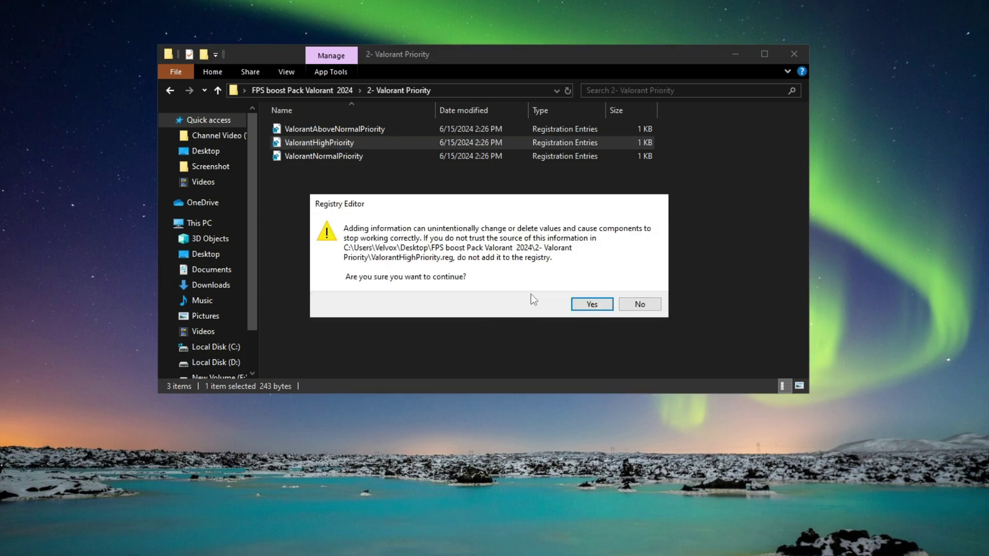
click(592, 304)
click(639, 284)
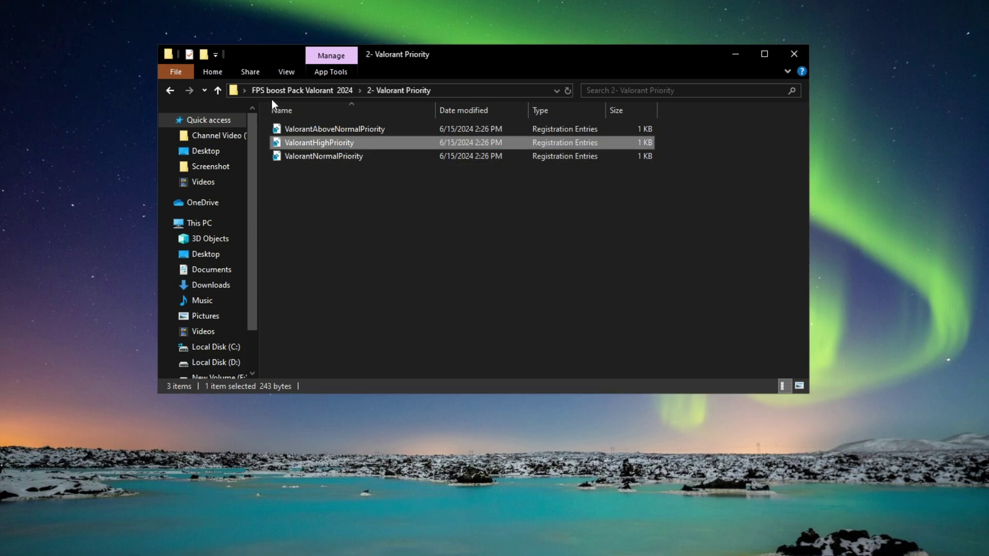
Step: Merge Boost CPU Performance from the "3- Registry Tweaks" folder into the registry
click(287, 88)
right_click(307, 138)
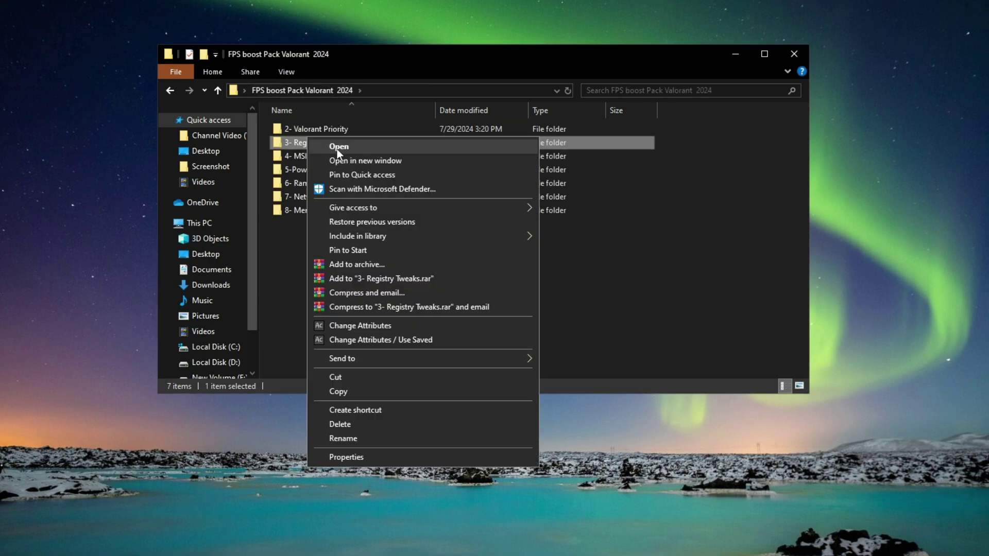
click(339, 147)
drag(362, 218, 328, 174)
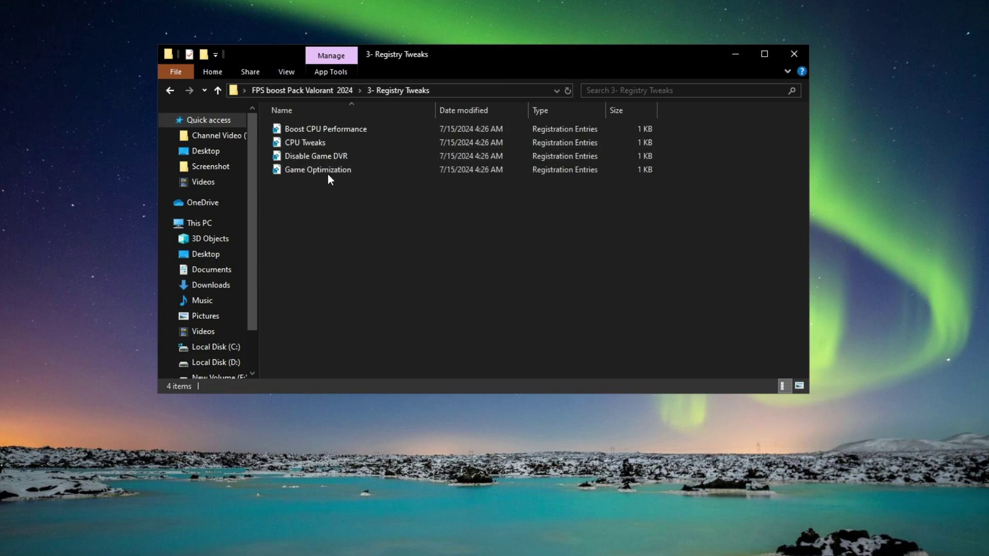
double_click(315, 129)
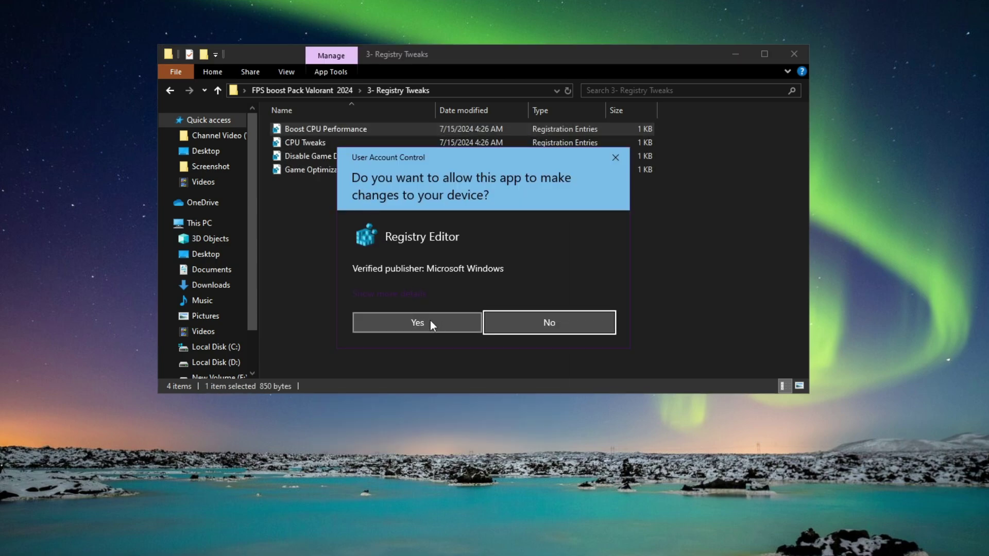
click(431, 322)
click(599, 309)
click(641, 290)
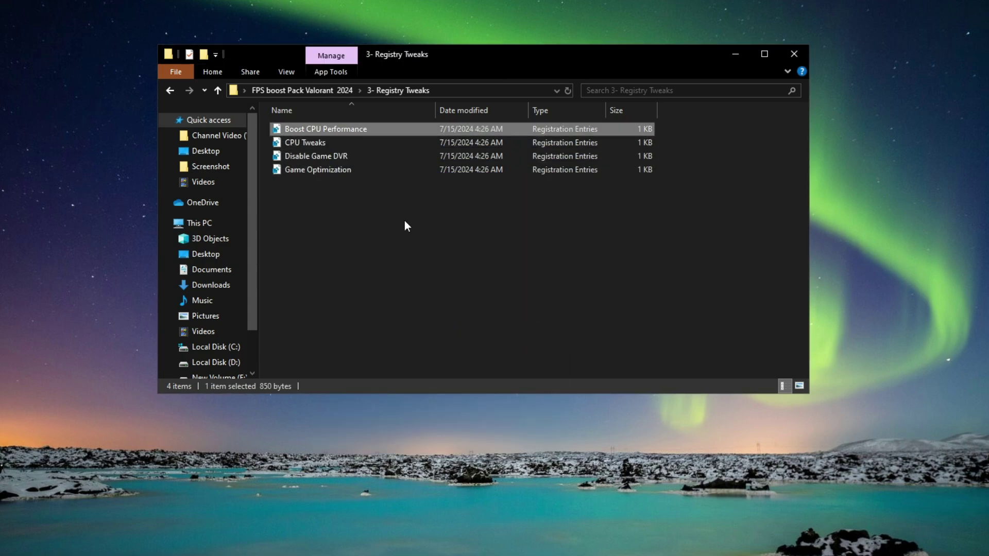
Step: Merge the CPU Tweaks file into the registry
right_click(296, 147)
click(325, 160)
click(491, 318)
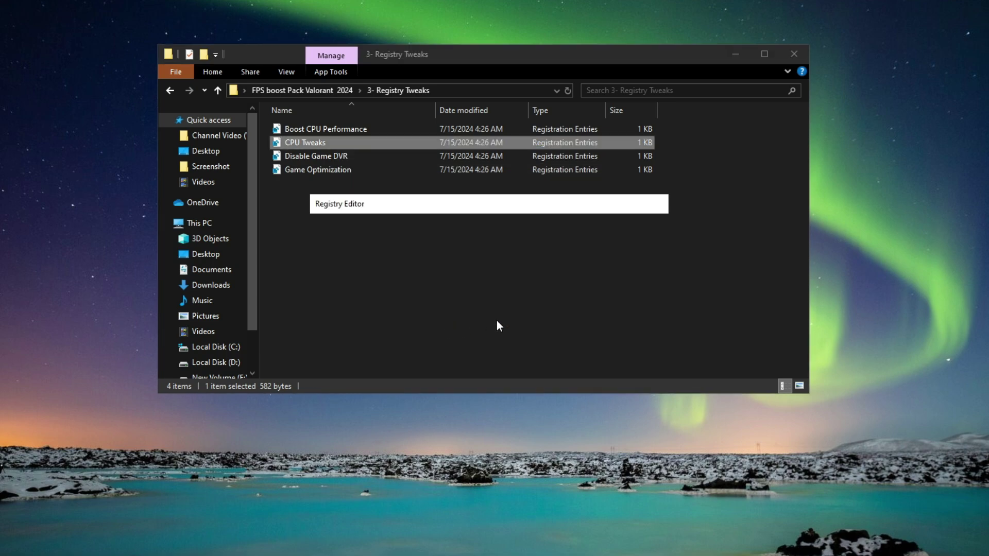
click(593, 305)
click(641, 289)
Step: Merge the Disable Game DVR file into the registry
click(283, 155)
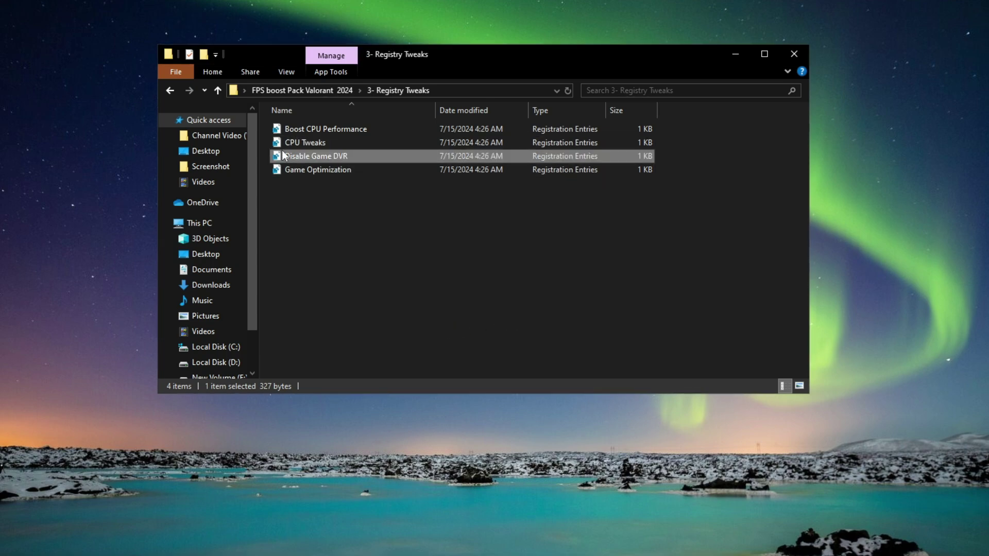
right_click(283, 155)
click(328, 170)
click(450, 329)
click(593, 307)
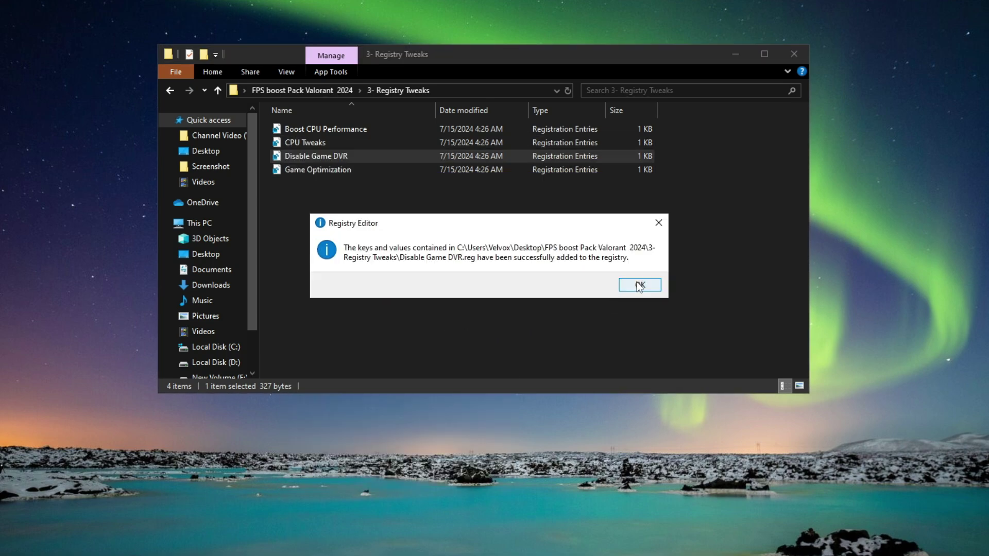
click(640, 287)
Step: Merge the Game Optimization file into the registry
click(315, 175)
right_click(316, 175)
click(350, 189)
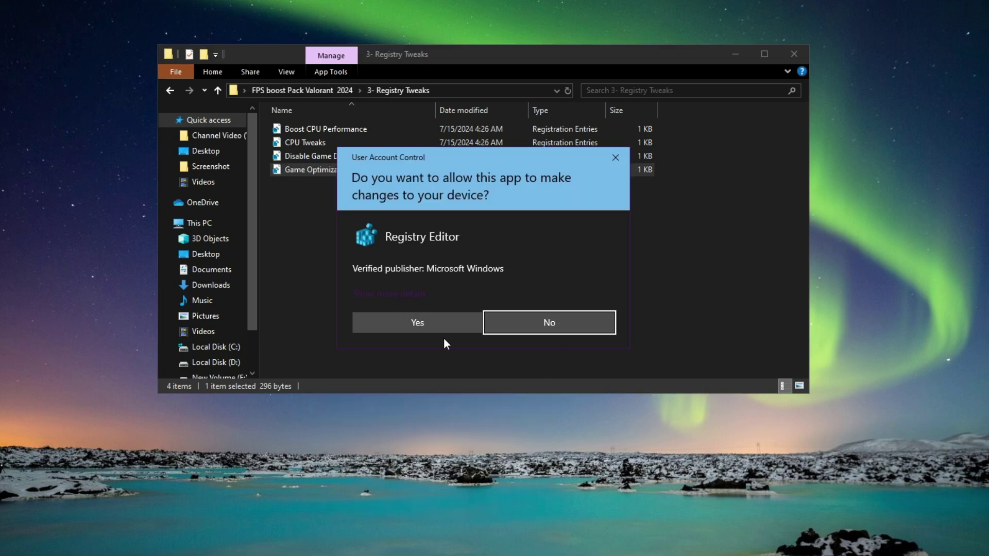
click(436, 326)
click(593, 305)
click(637, 286)
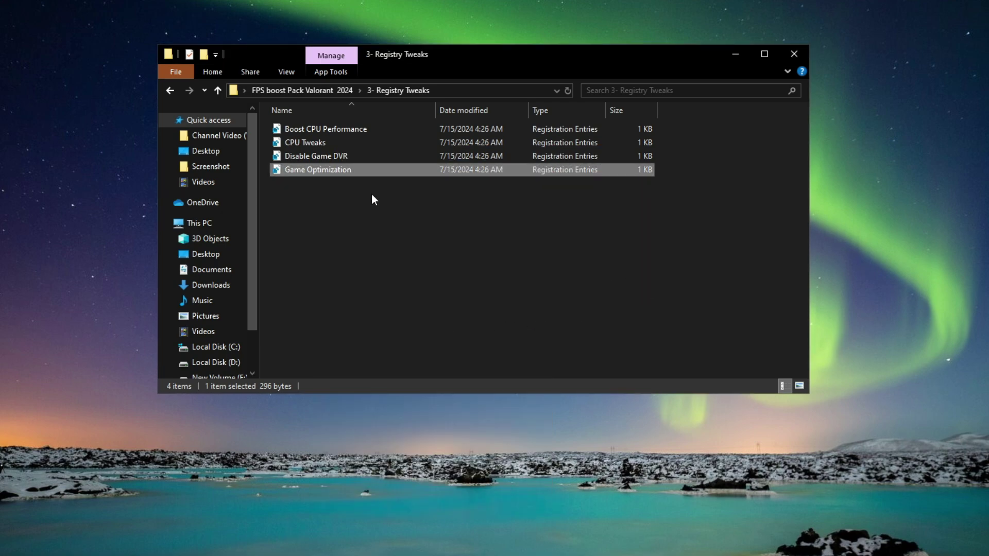
Step: Run MSI Mode Utility 3.0 as administrator from the "4- MSI Mode Utility 3.0" folder and bring its window fully into view
click(295, 92)
right_click(315, 155)
click(330, 160)
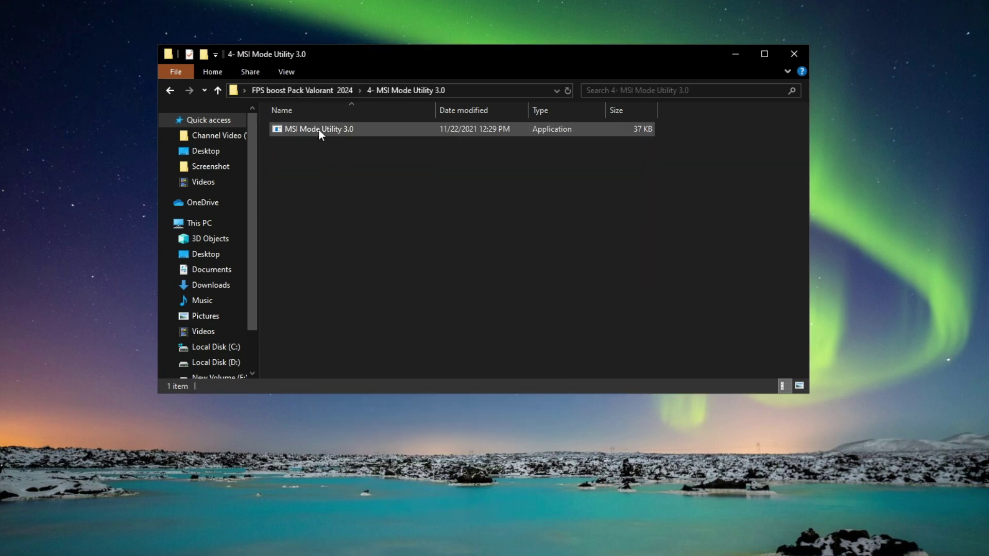
right_click(319, 130)
click(379, 153)
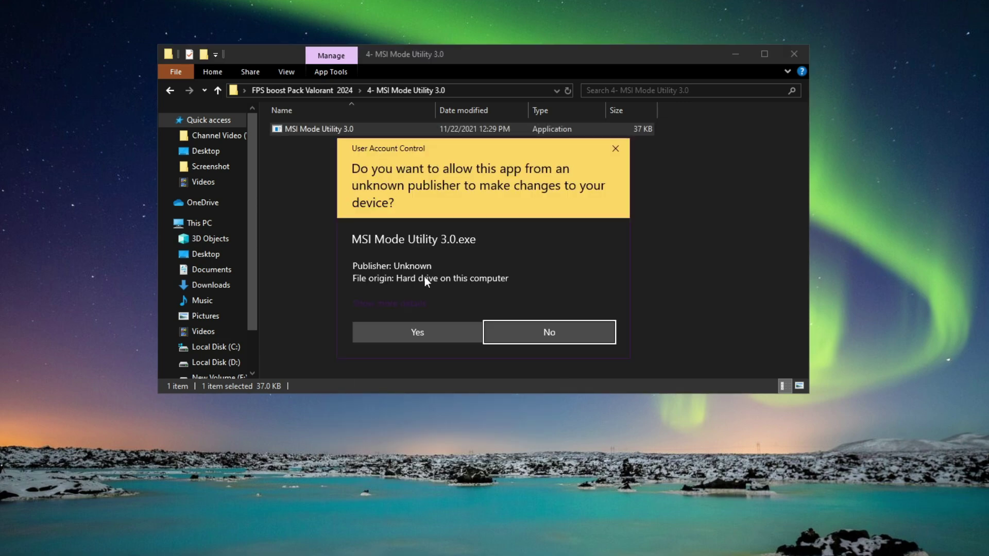
click(443, 332)
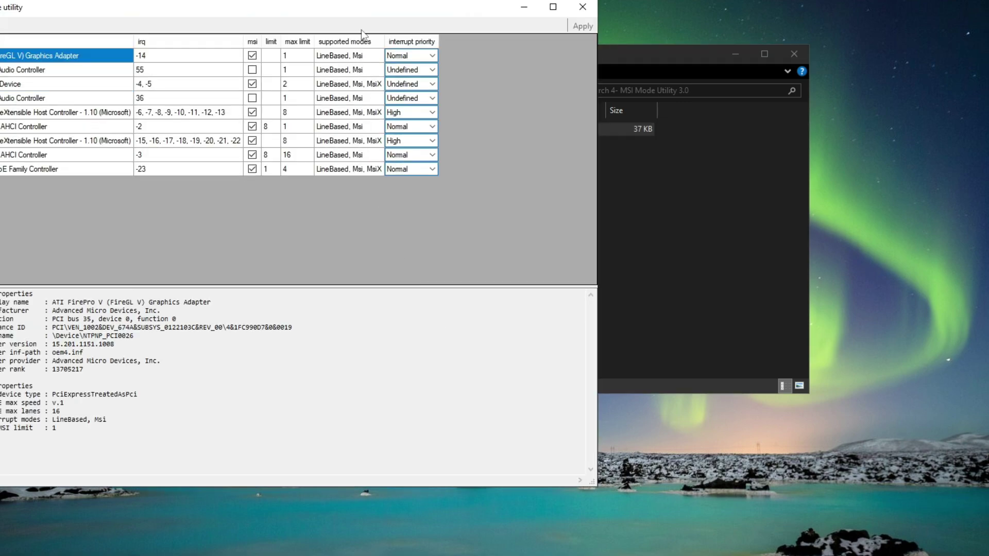
drag(442, 11, 639, 21)
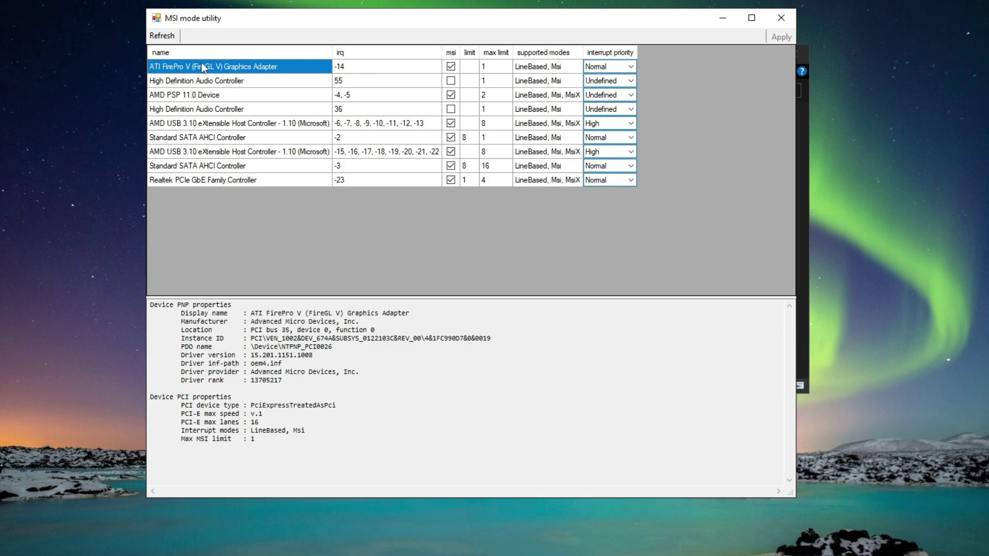
Step: Set the interrupt priority of the ATI FirePro V graphics adapter to High
click(614, 67)
click(629, 66)
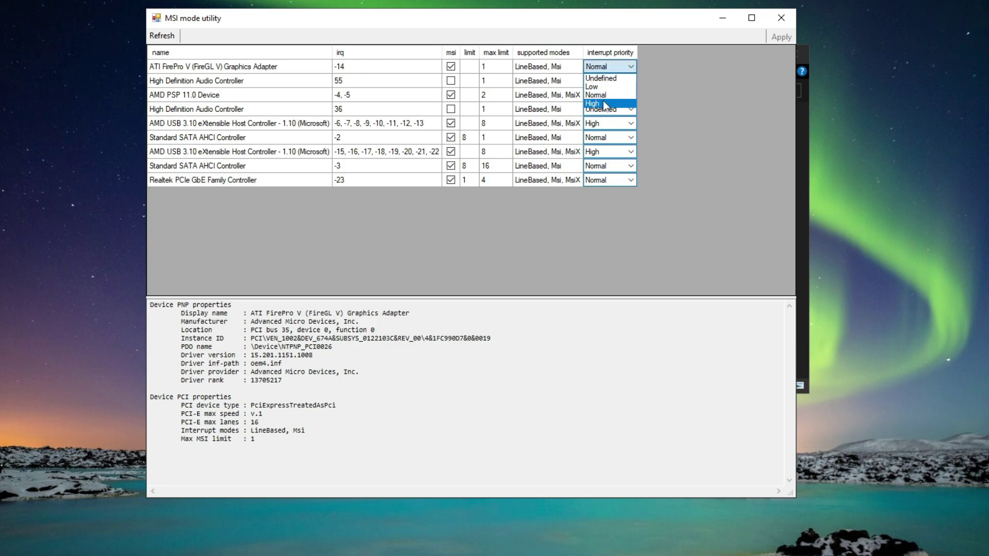
click(595, 105)
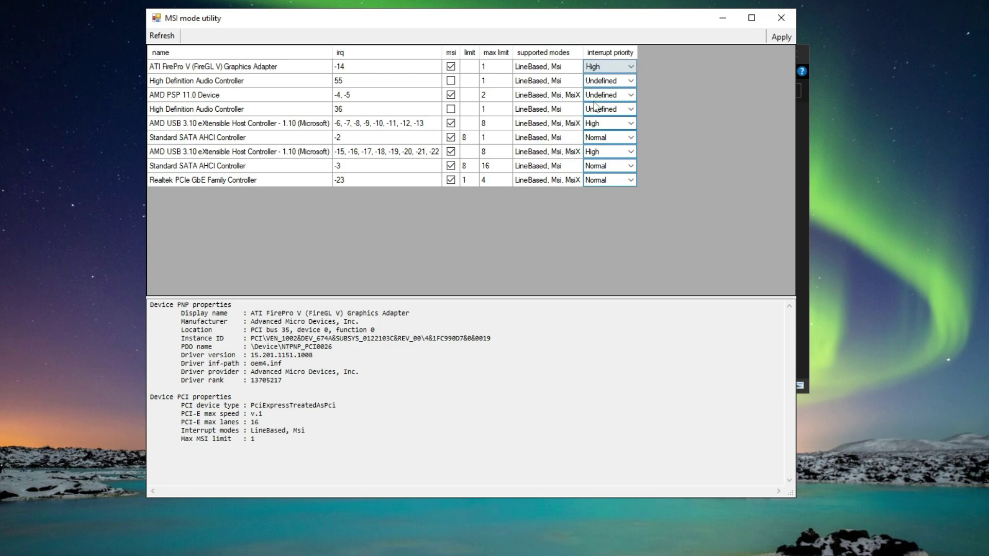
Step: Set both AMD USB 3.10 eXtensible Host Controllers to High interrupt priority, apply the changes and close the utility
click(180, 153)
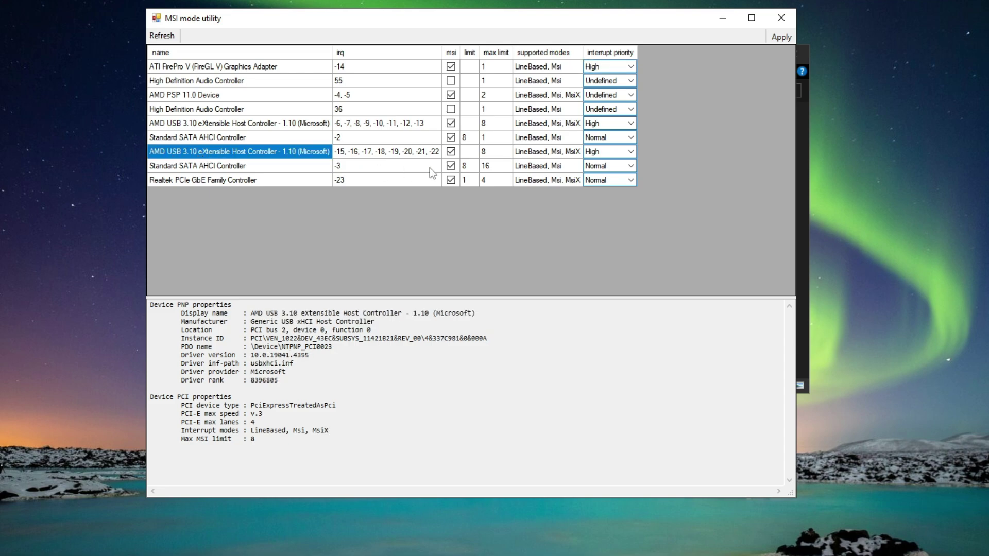
click(608, 152)
click(608, 151)
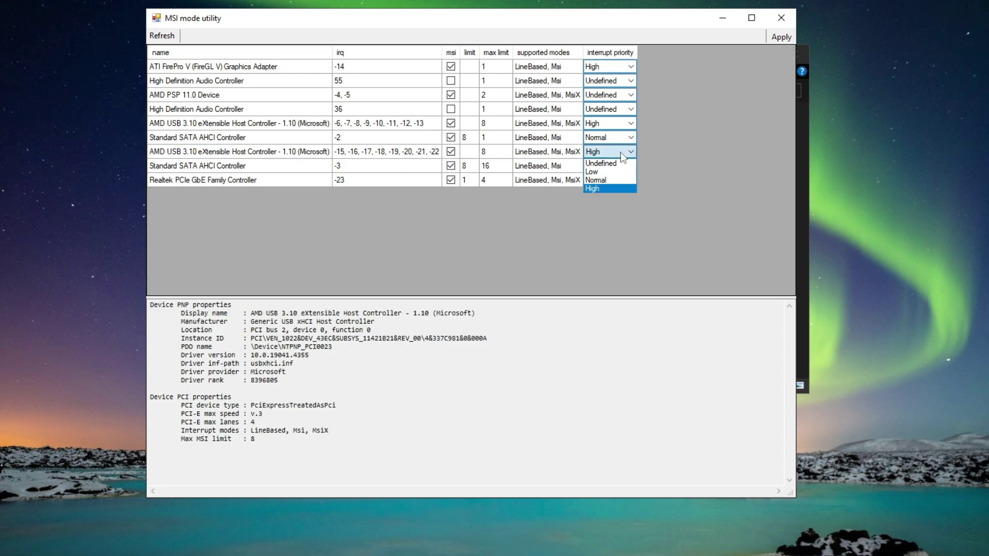
click(597, 187)
click(233, 124)
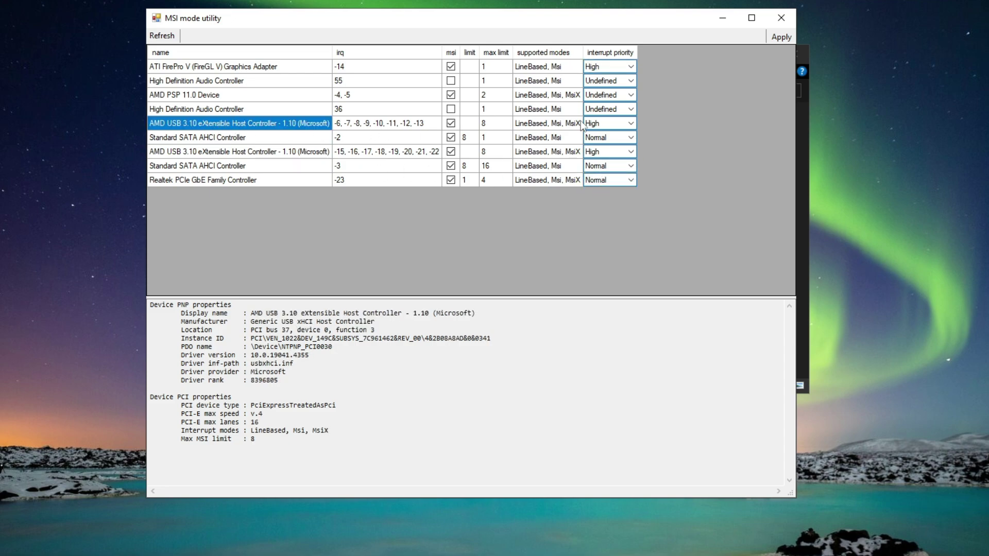
click(600, 124)
click(600, 124)
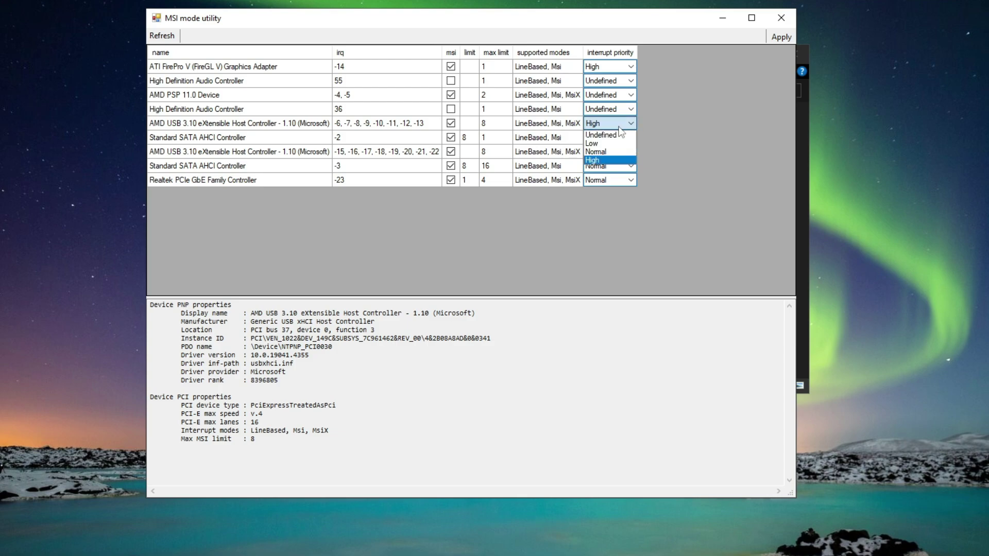
click(593, 160)
click(783, 37)
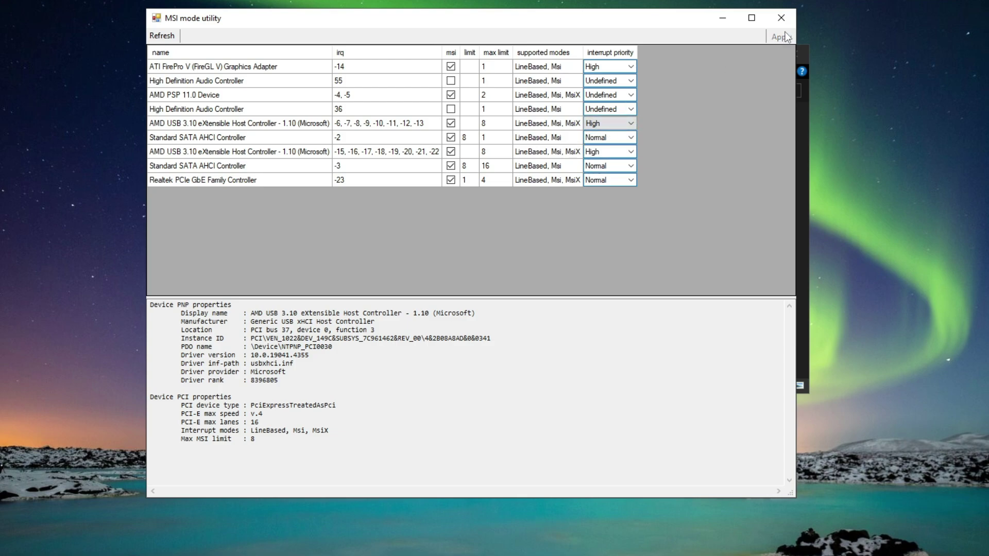
click(781, 18)
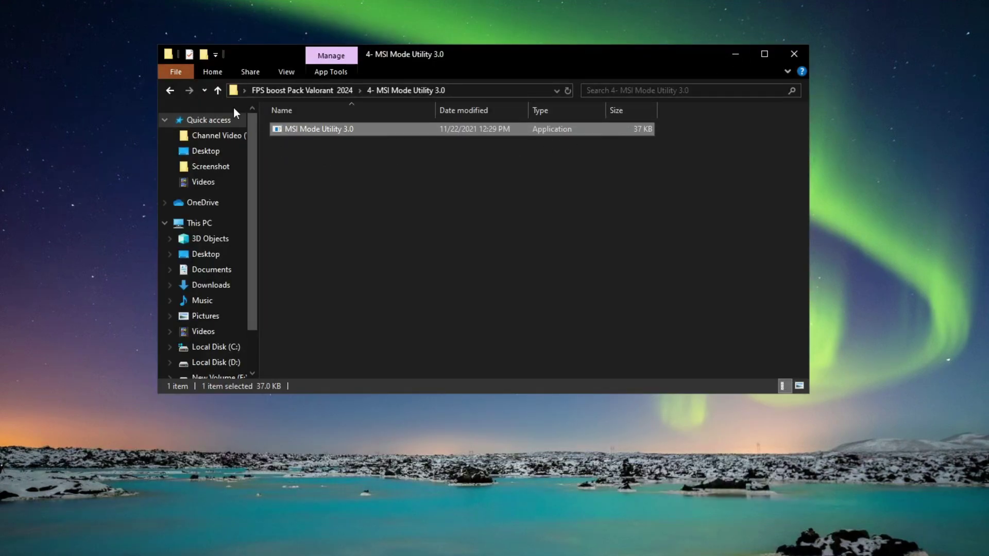
Step: Run "Import By Velvox Power Plan" as administrator from the "5-Power Plan Tweaks" folder to import the Ultimate Performance plan
click(276, 91)
click(314, 166)
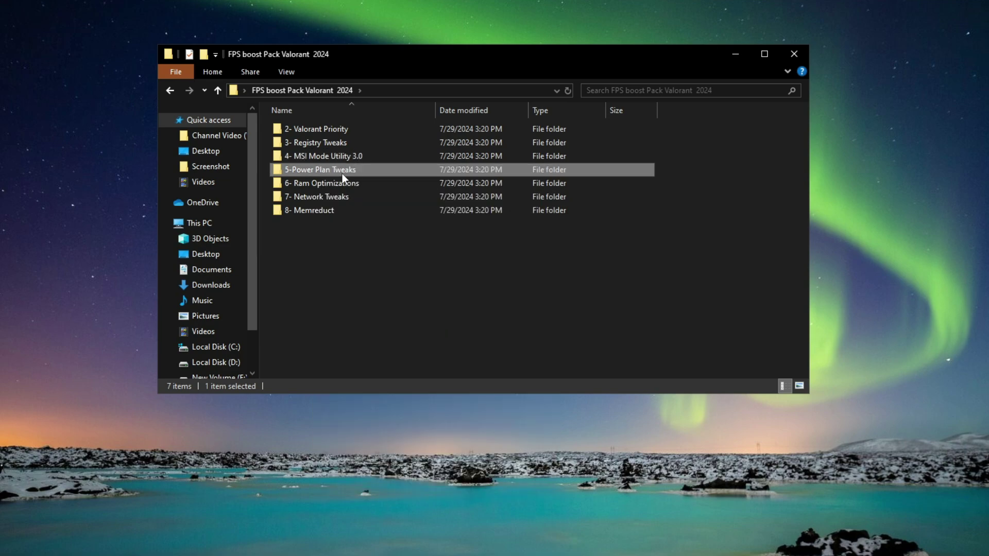
double_click(342, 174)
click(317, 128)
right_click(335, 128)
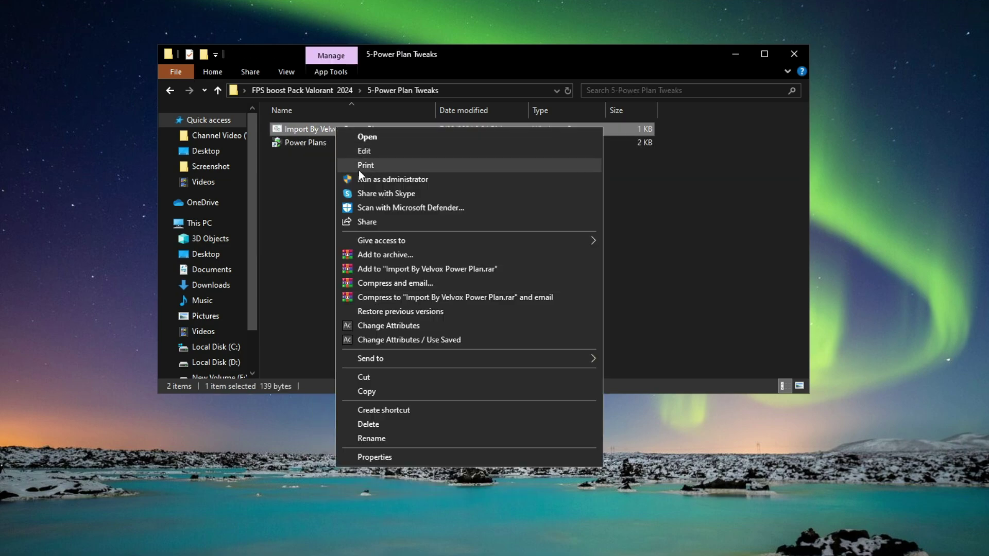
click(383, 180)
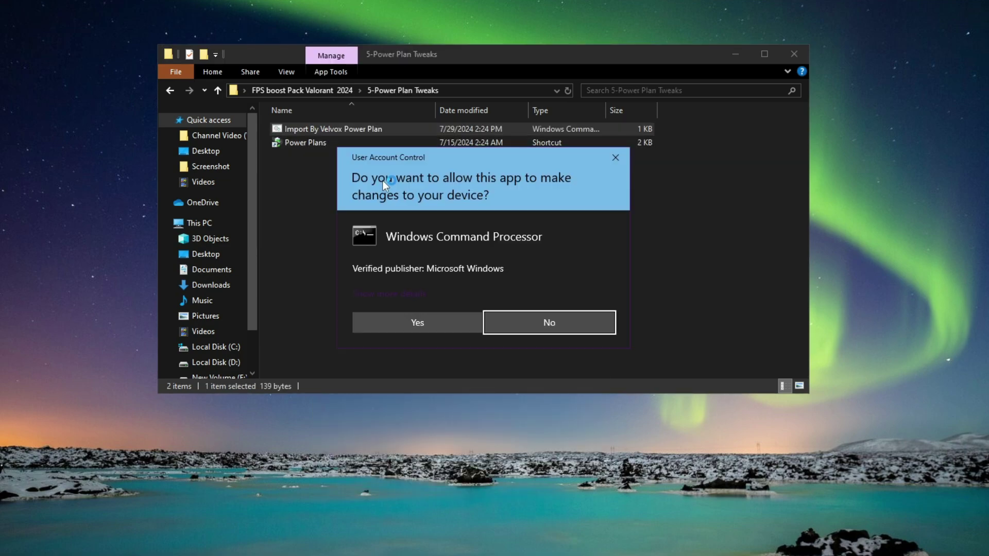
click(437, 313)
drag(368, 25, 531, 68)
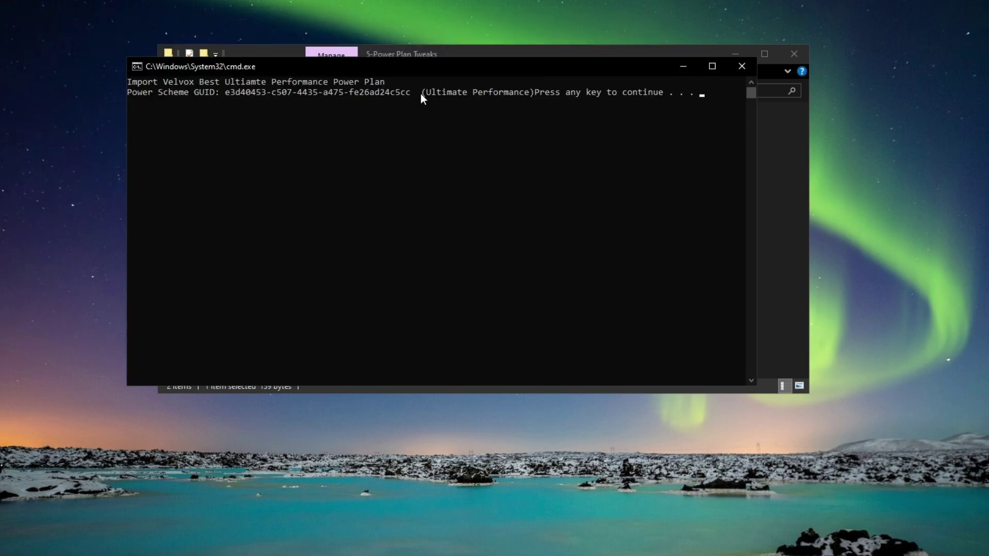
drag(421, 93, 480, 93)
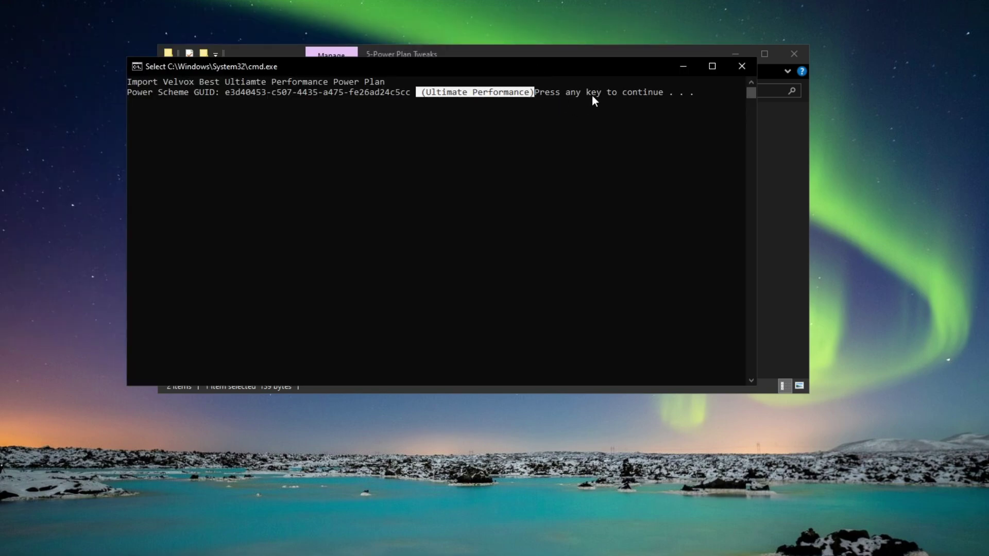
key(Return)
key(Return)
Step: Open the Power Plans shortcut, check which power plan is selected, and close Power Options
right_click(294, 146)
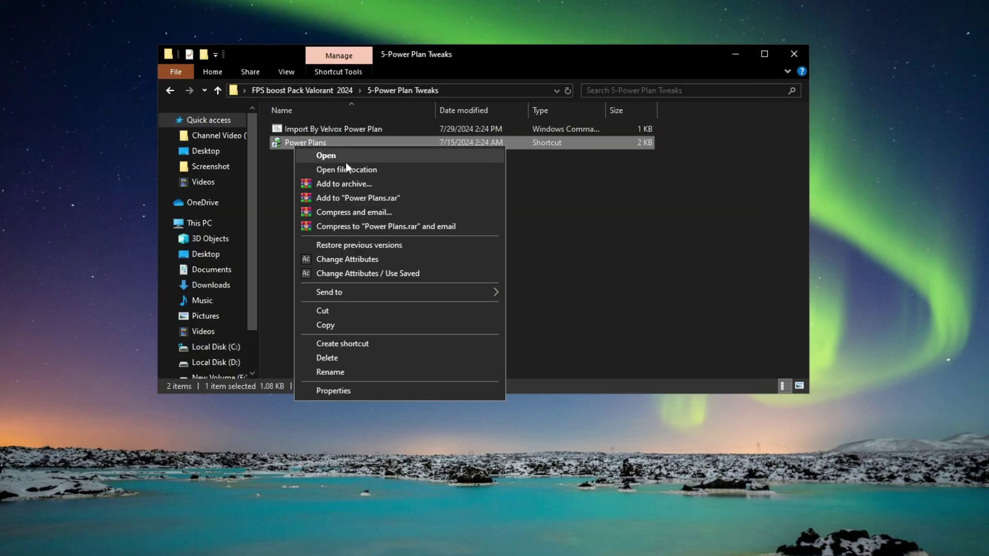
click(345, 162)
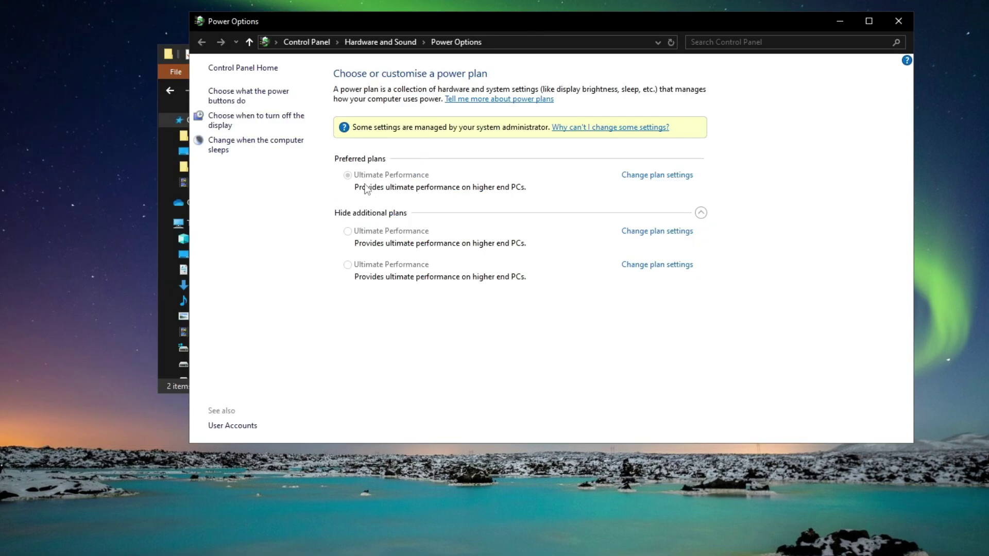
click(898, 21)
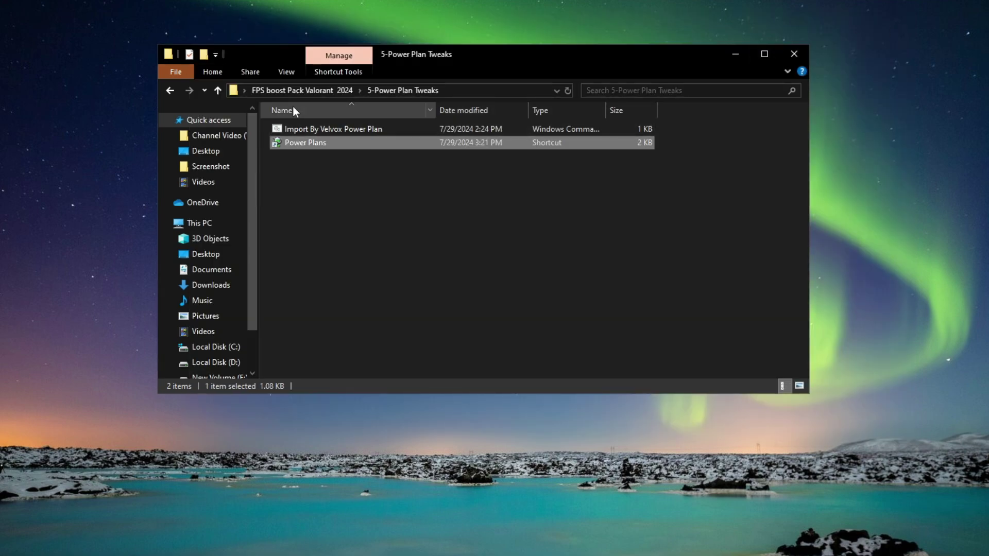
Step: Open the "6- Ram Optimizations" folder of the FPS boost pack
click(292, 91)
right_click(304, 183)
click(330, 189)
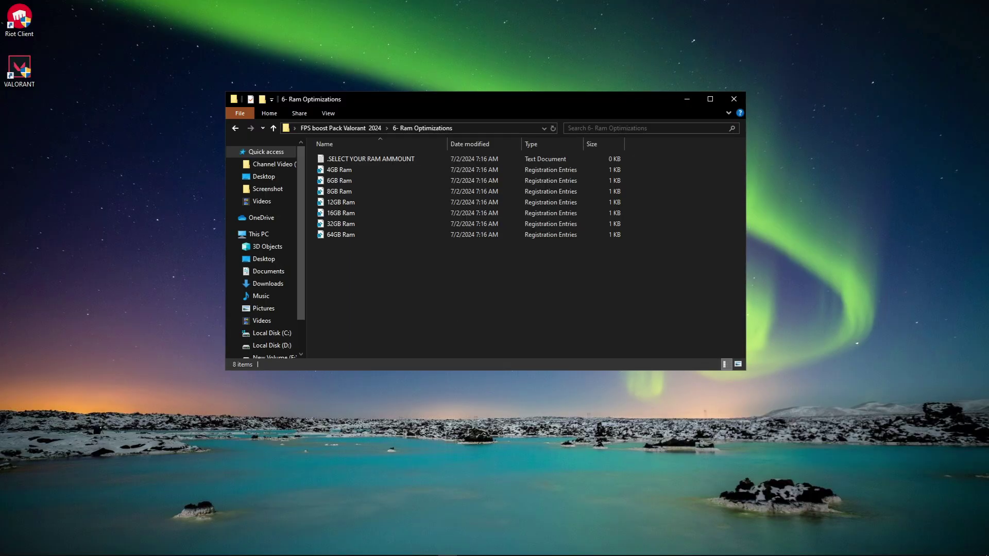
Step: Check the computer's installed memory in Task Manager's performance details, then close Task Manager
right_click(676, 547)
click(690, 505)
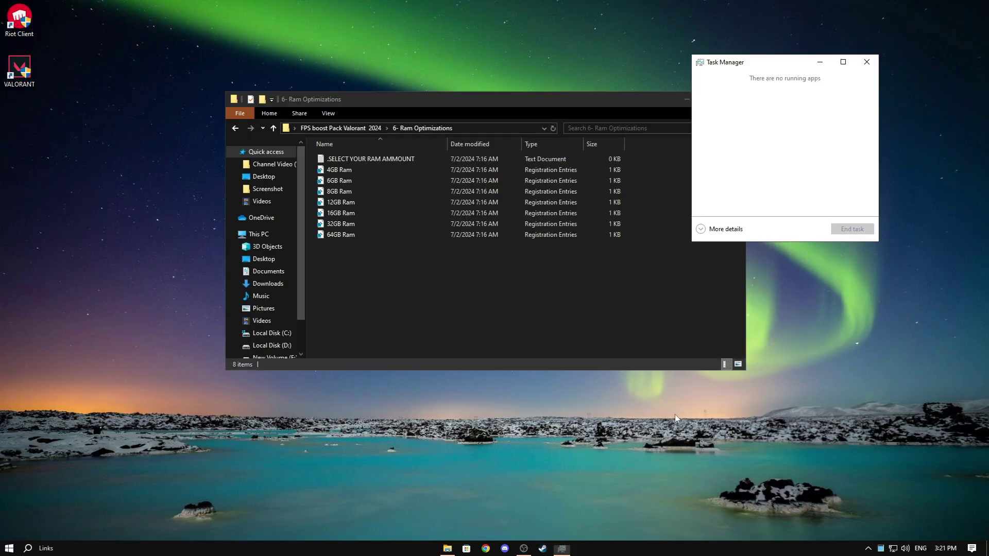
click(718, 225)
click(745, 87)
drag(783, 67, 515, 105)
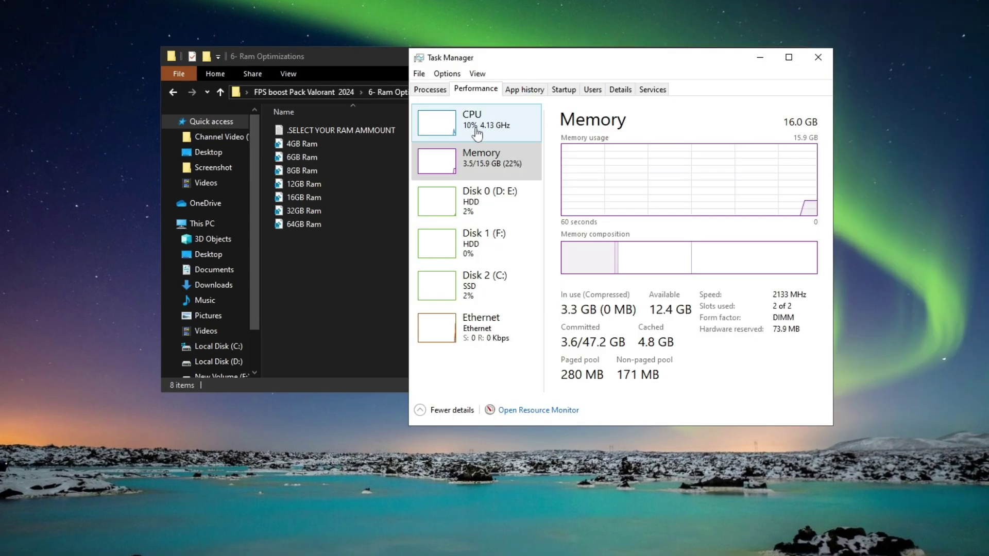
click(474, 157)
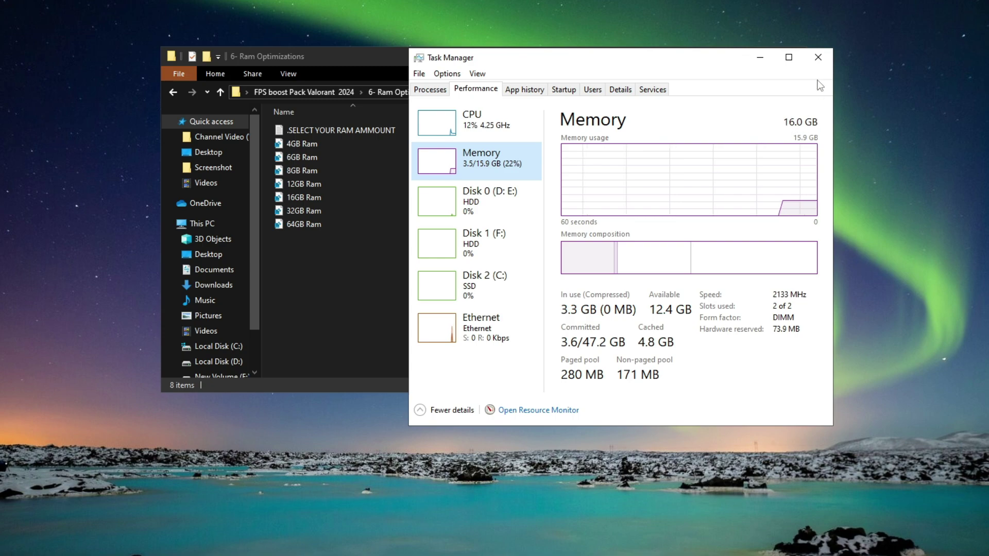
click(818, 57)
Step: Merge the 16GB Ram file into the registry
right_click(292, 202)
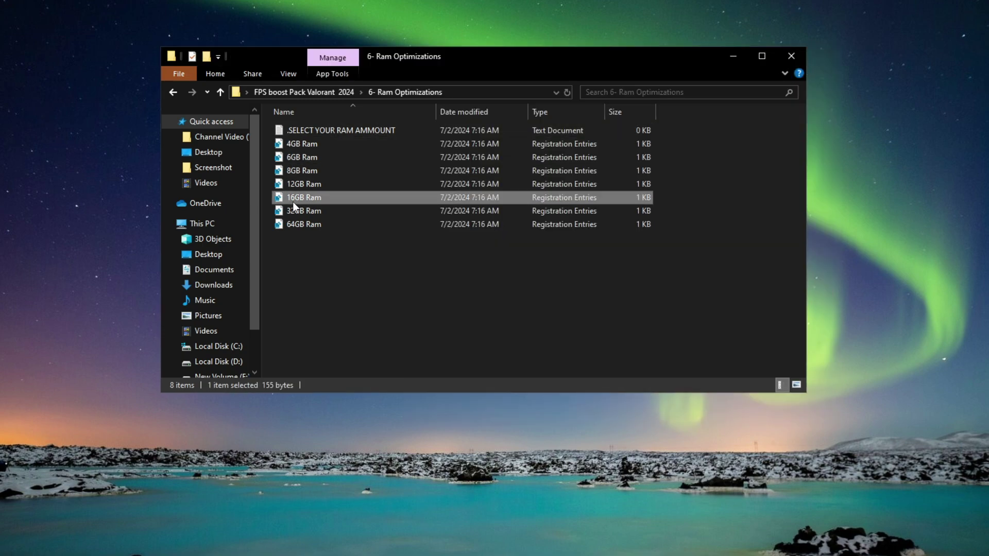
click(322, 212)
click(443, 330)
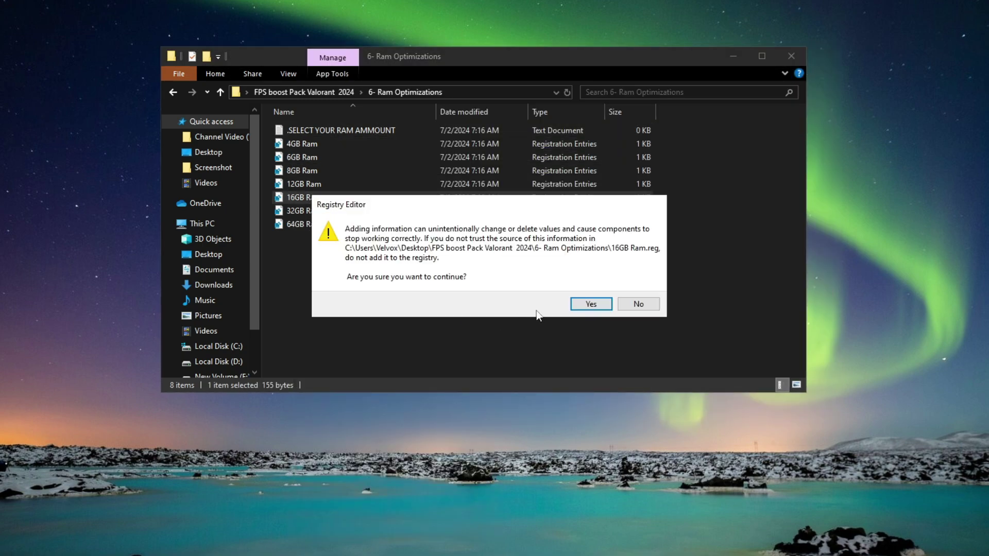
click(590, 308)
click(636, 285)
Step: Run "Fix Network Lag & Spikes" as administrator from the "7- Network Tweaks" folder
click(323, 96)
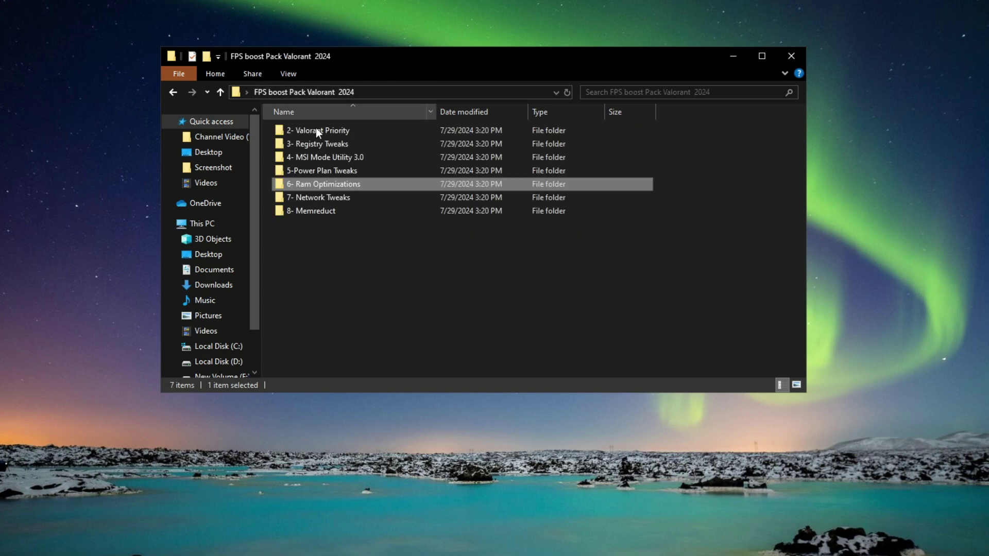
right_click(329, 199)
click(362, 209)
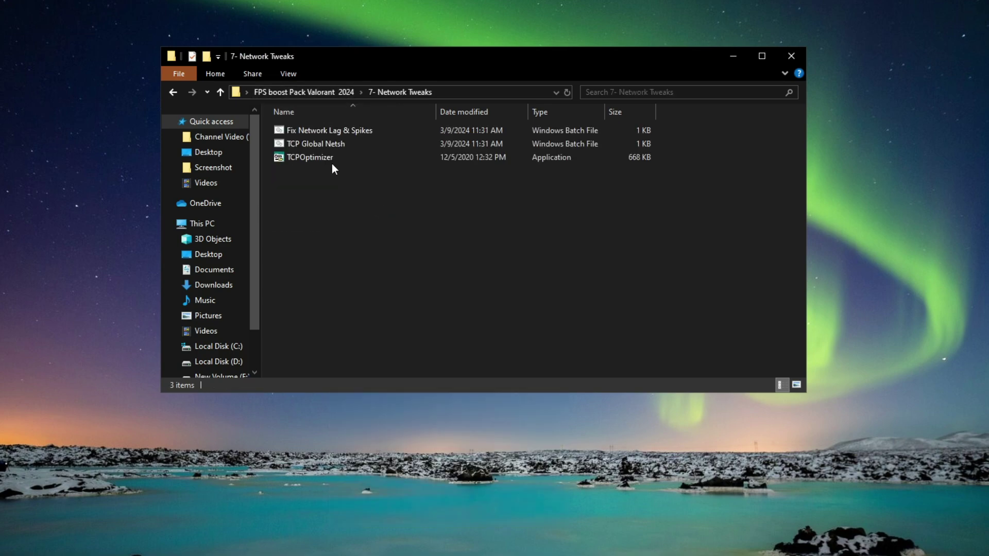
click(310, 135)
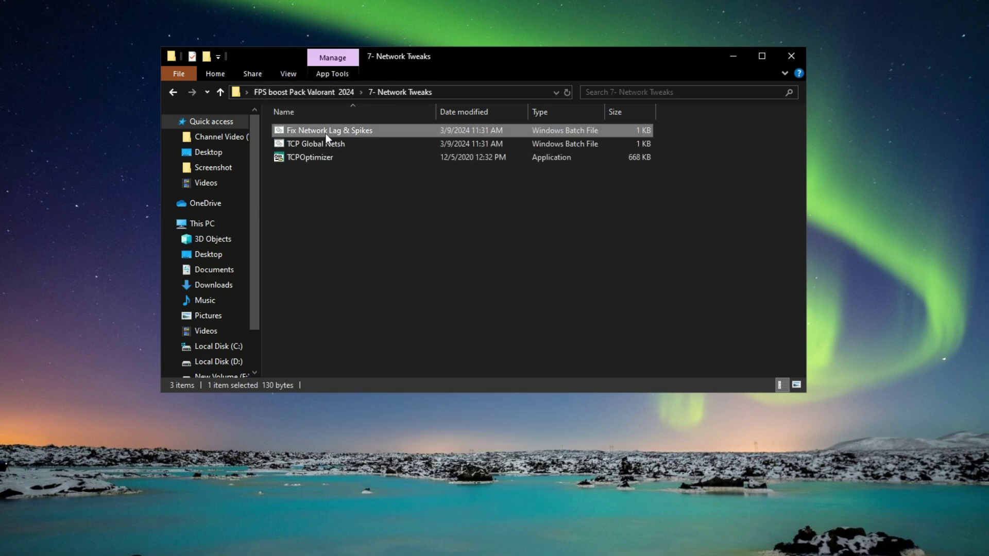
right_click(323, 134)
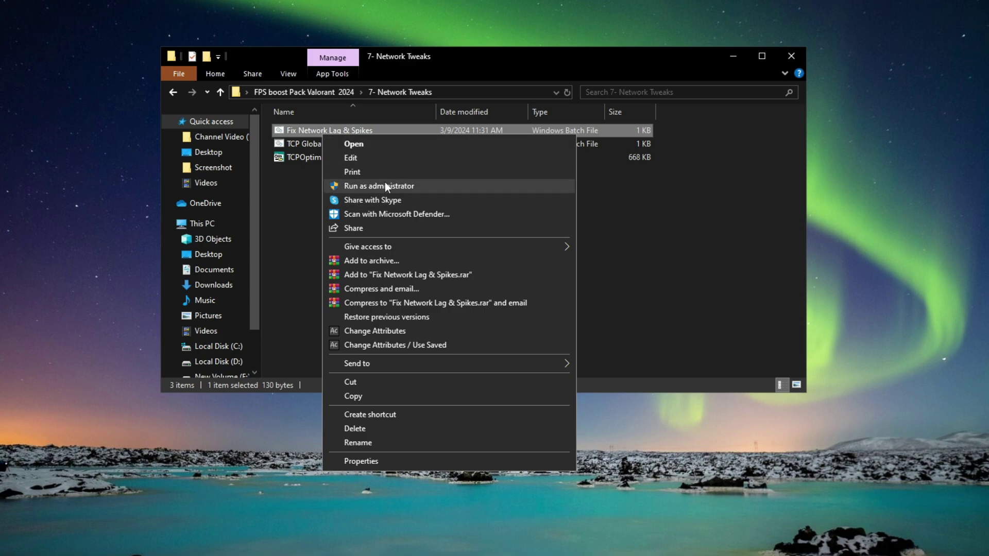
click(386, 185)
click(421, 322)
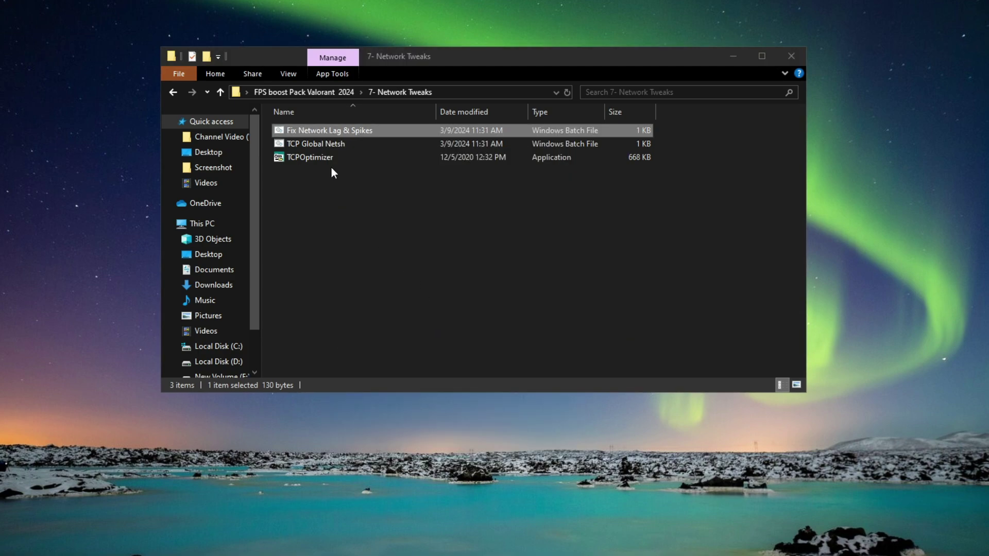
Step: Run TCPOptimizer as administrator from the "7- Network Tweaks" folder
click(319, 145)
right_click(319, 145)
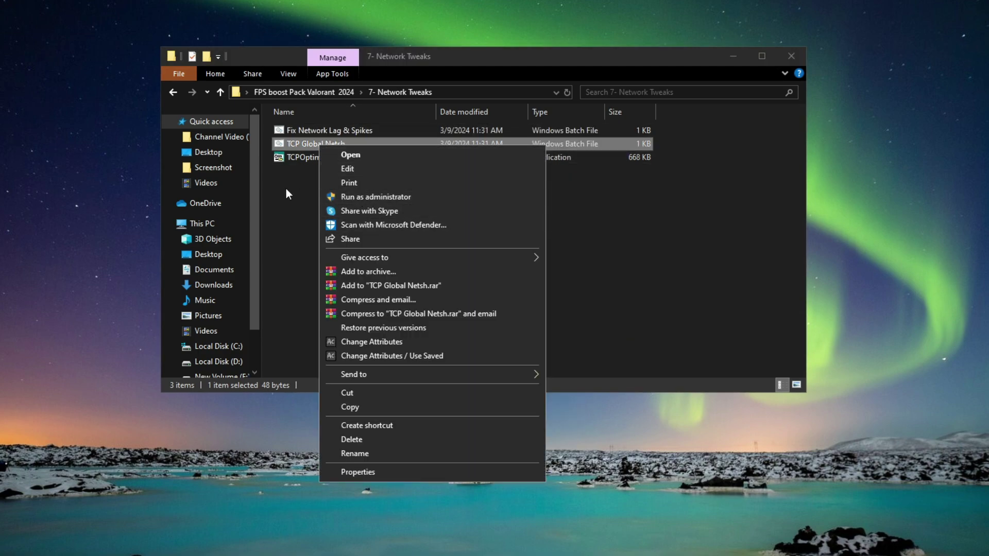
click(289, 157)
right_click(288, 158)
click(338, 183)
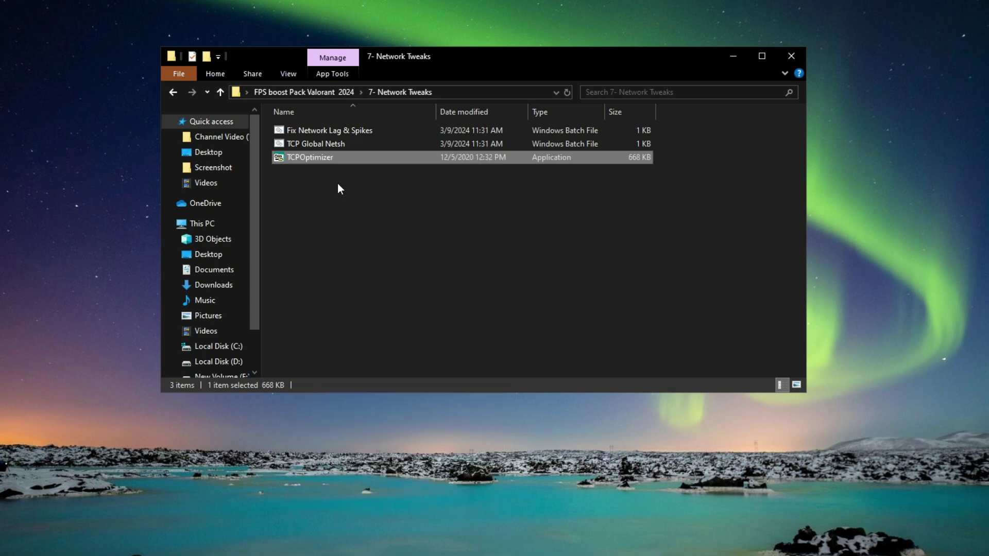
click(412, 326)
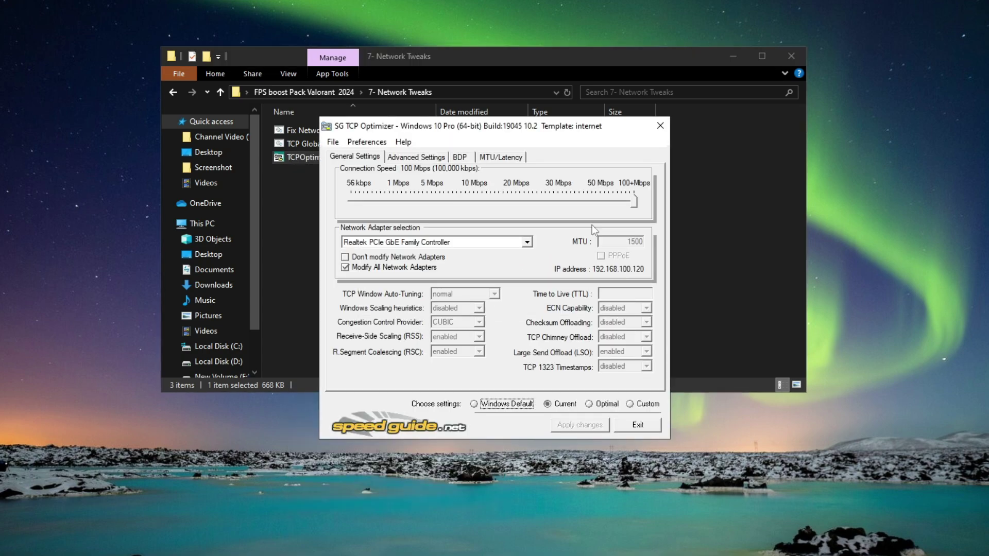
Step: Set the connection speed to 30 Mbps, select the Realtek PCIe GbE Family Controller adapter and choose Custom settings
drag(635, 206, 551, 198)
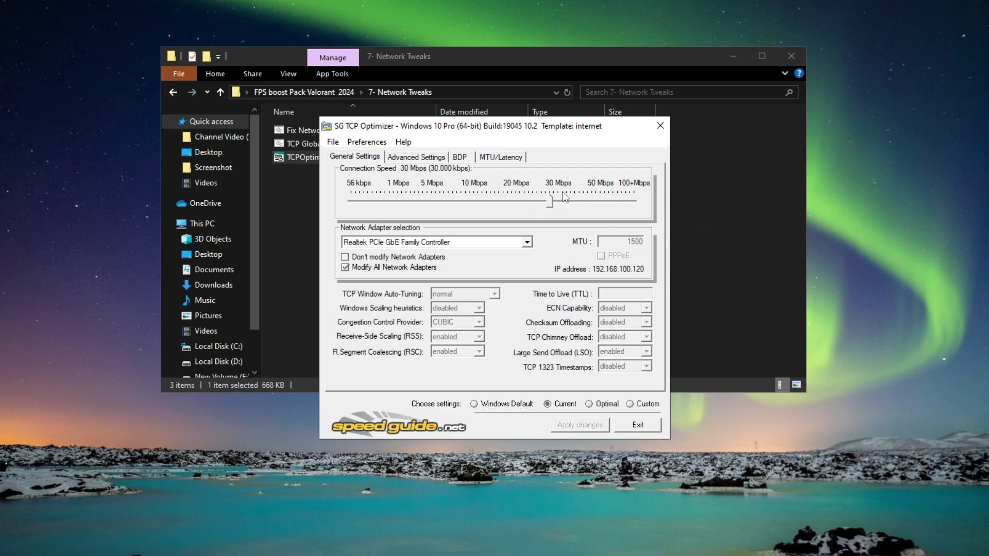
click(527, 242)
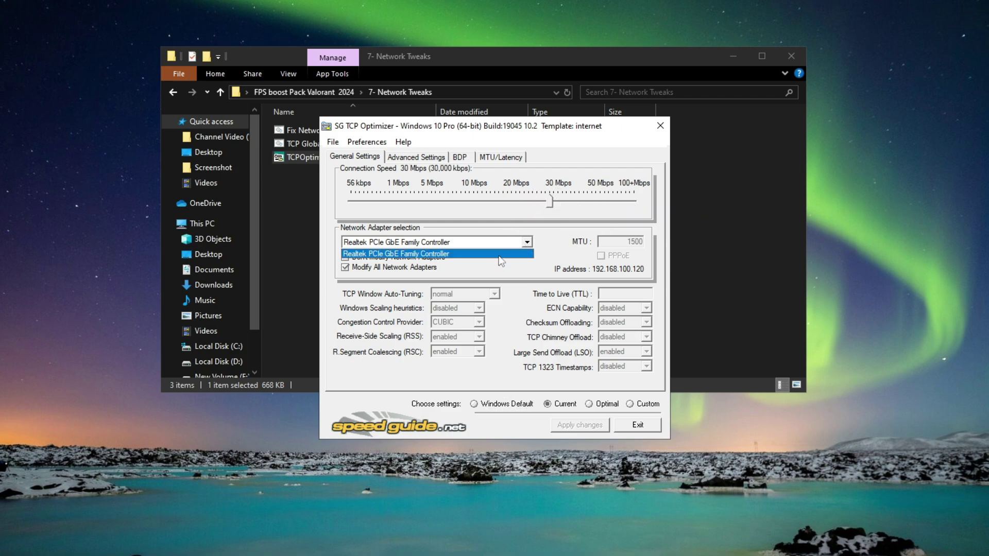
click(410, 254)
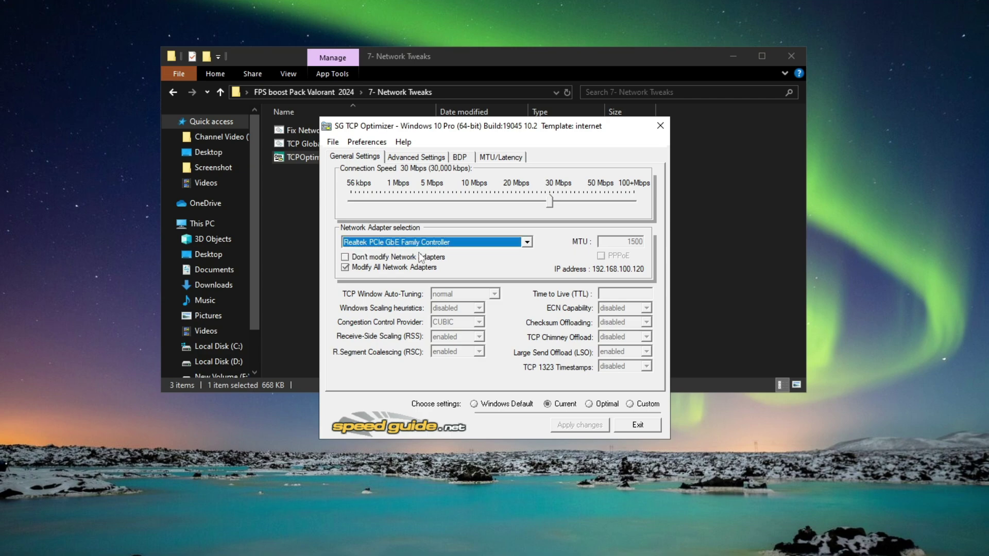
click(631, 404)
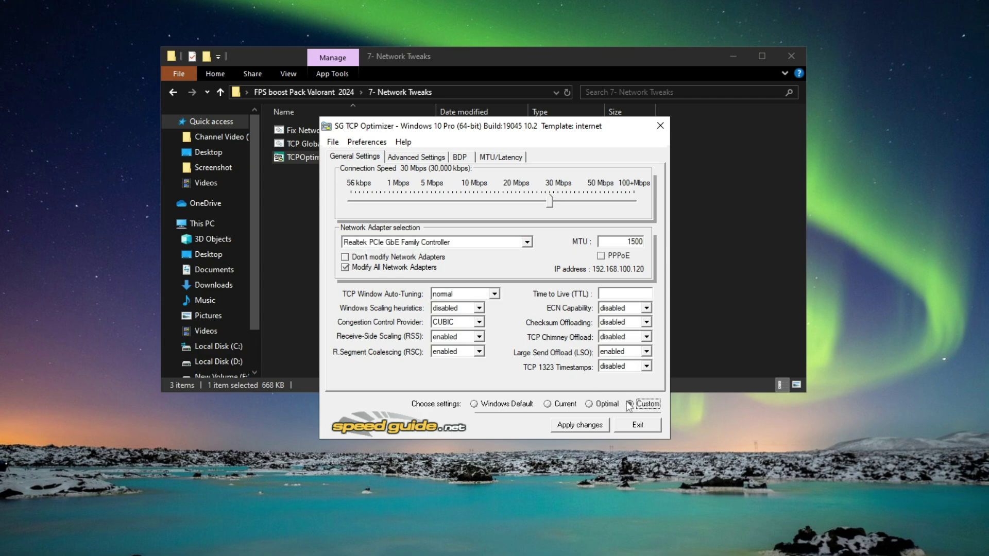
Step: In the advanced settings, set NetworkThrottlingIndex to disabled and SystemResponsiveness to "gaming: 0"
click(409, 157)
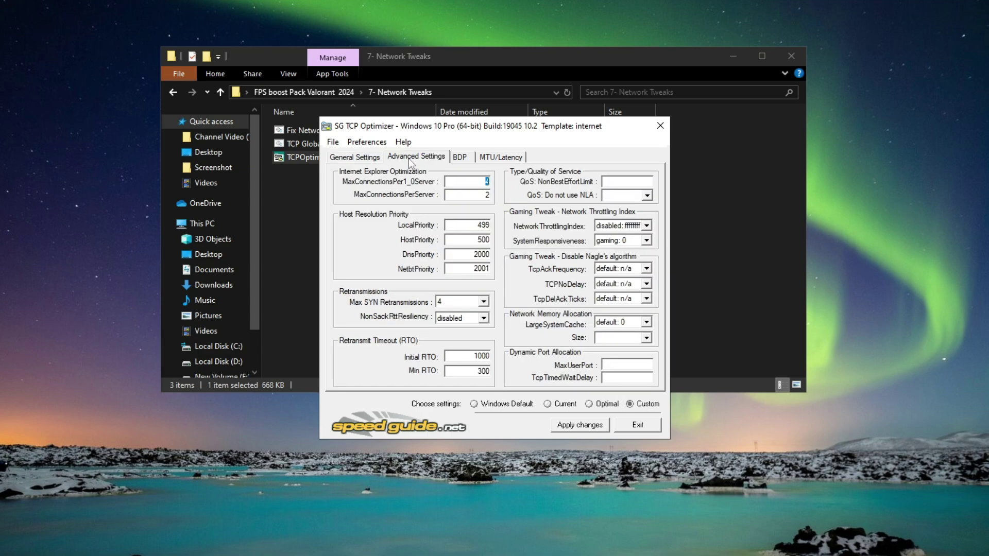
click(648, 227)
click(608, 264)
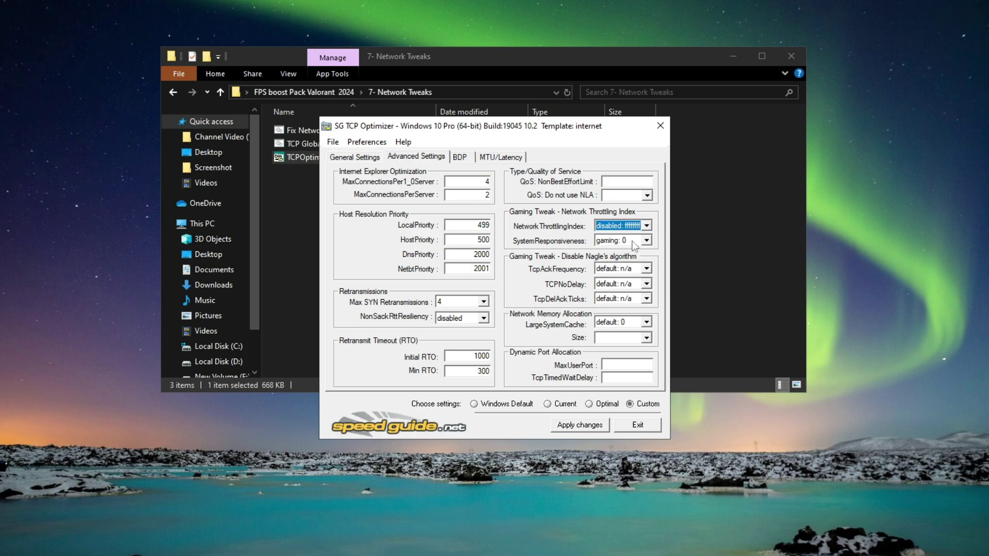
click(646, 241)
click(619, 255)
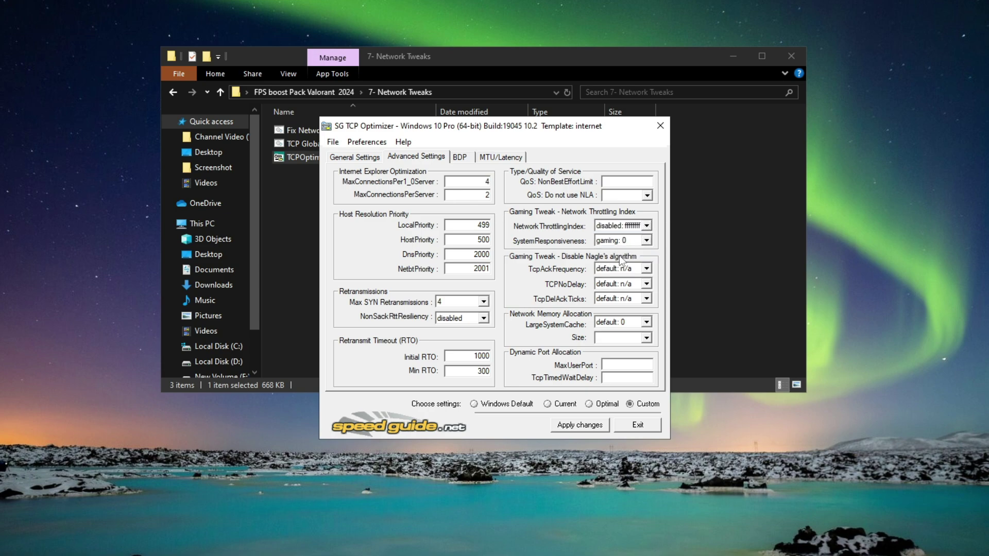
Step: Disable Nagle's algorithm with TcpAckFrequency "disabled: 1", TCPNoDelay "enabled: 1" and TcpDelAckTicks "disabled: 0"
click(647, 269)
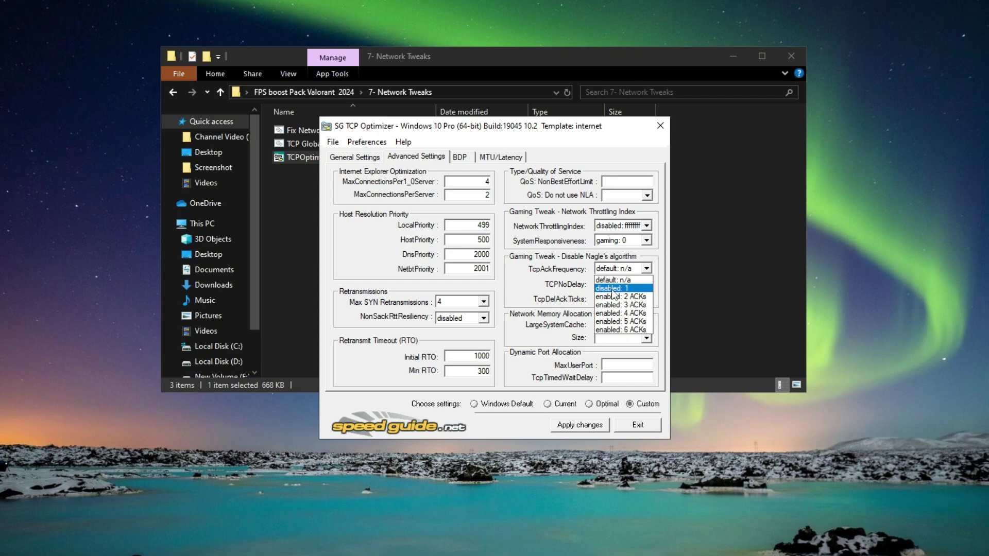
click(613, 289)
click(647, 284)
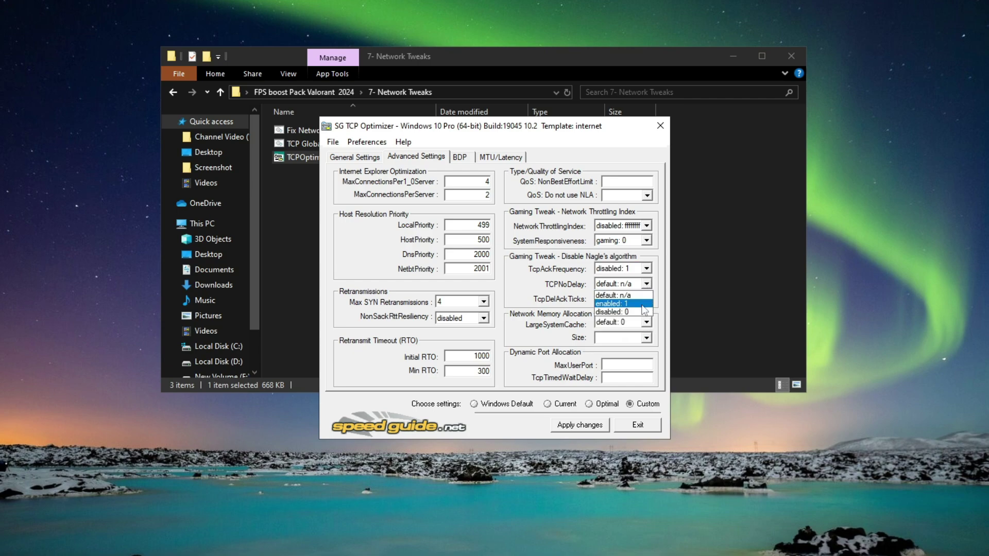
click(616, 305)
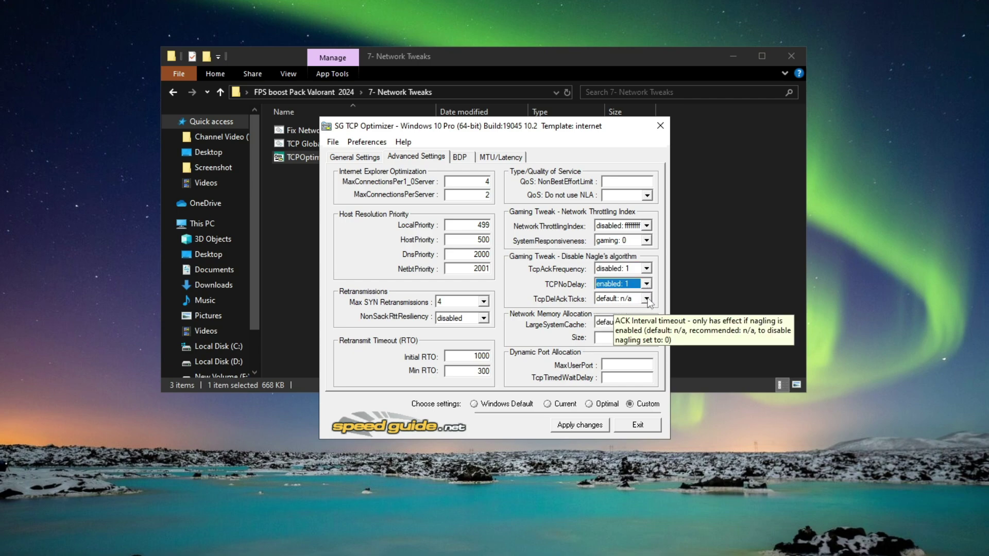
click(646, 299)
click(623, 319)
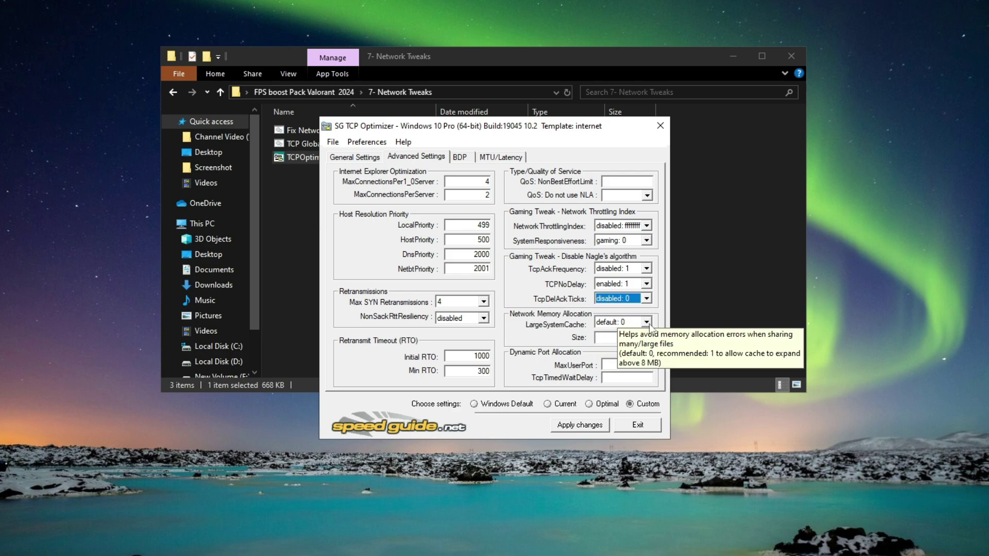
Step: Set the network memory allocation's LargeSystemCache to "disabled: 0" and its Size to "default: 1"
click(646, 322)
click(633, 344)
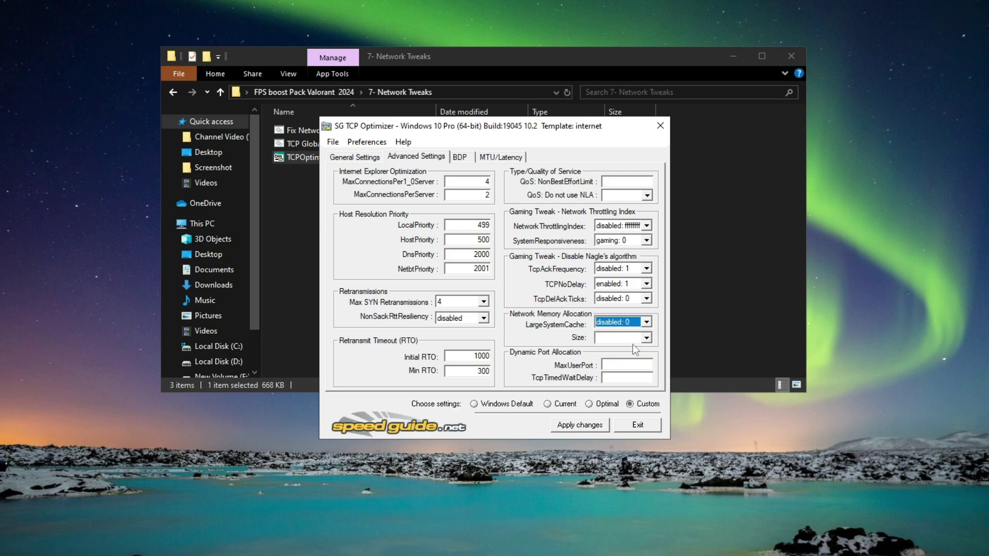
click(646, 337)
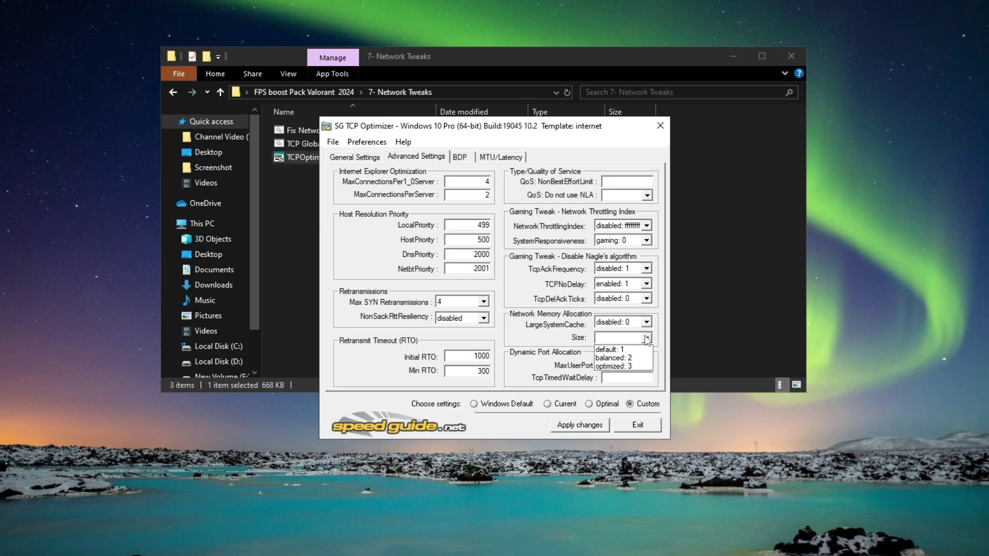
click(607, 350)
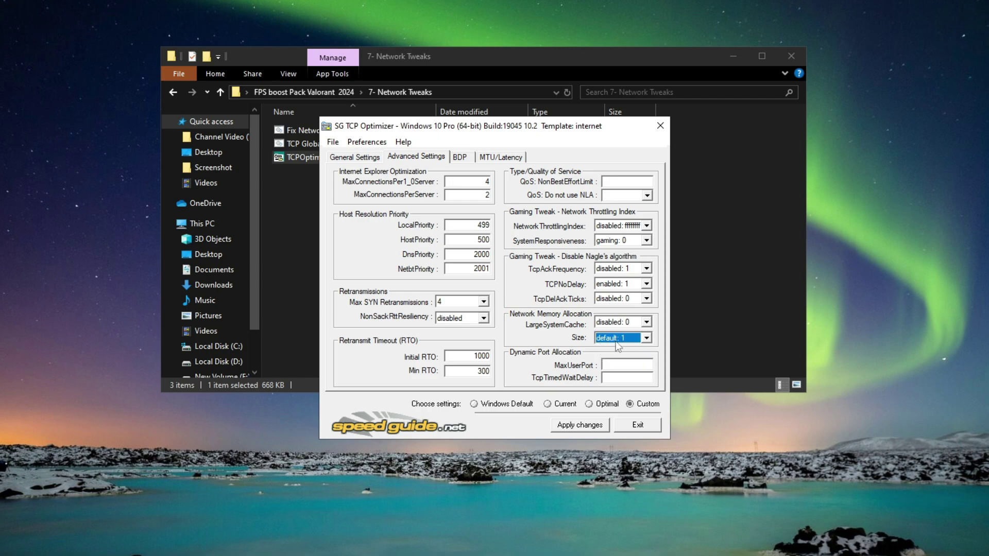
Step: Apply the TCP Optimizer changes with Backup enabled, decline the reboot and close the program
click(569, 428)
click(348, 365)
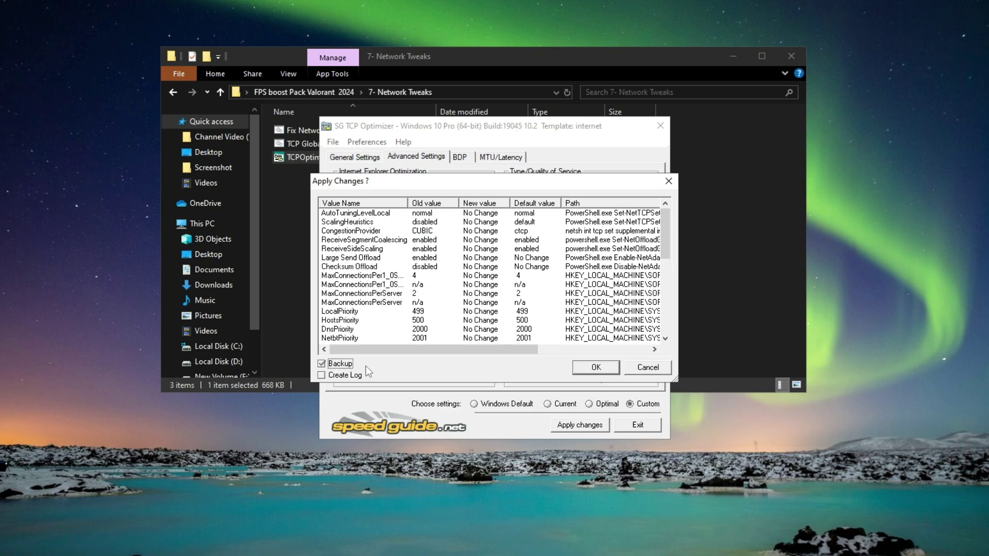
click(577, 367)
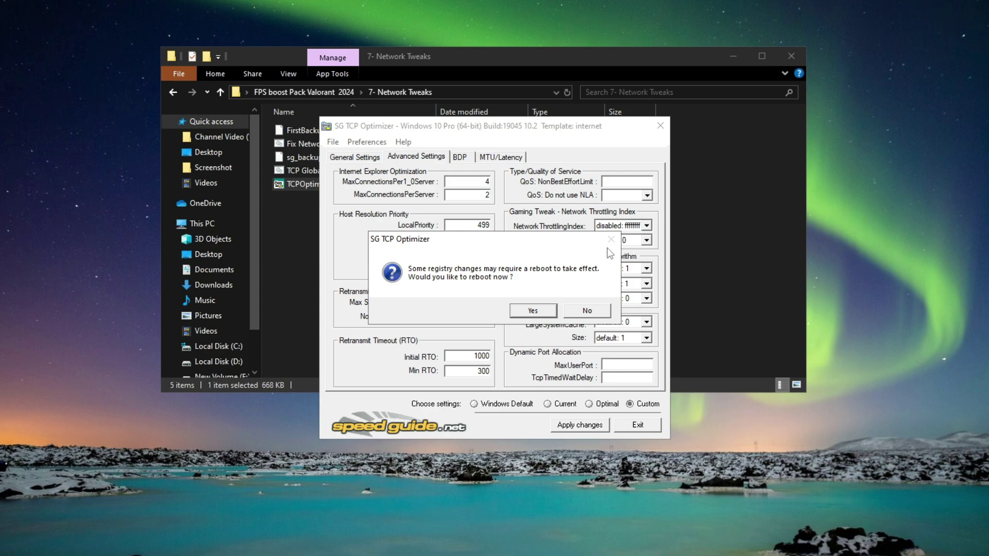
click(601, 311)
click(654, 133)
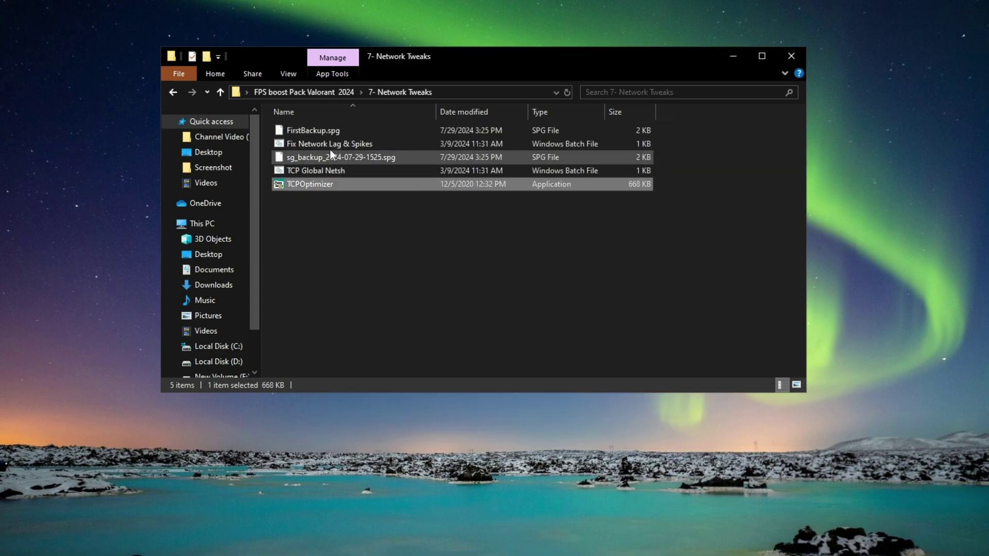
Step: Run "memreduct setup" as administrator from the "8- Memreduct" folder of the FPS boost pack
click(298, 92)
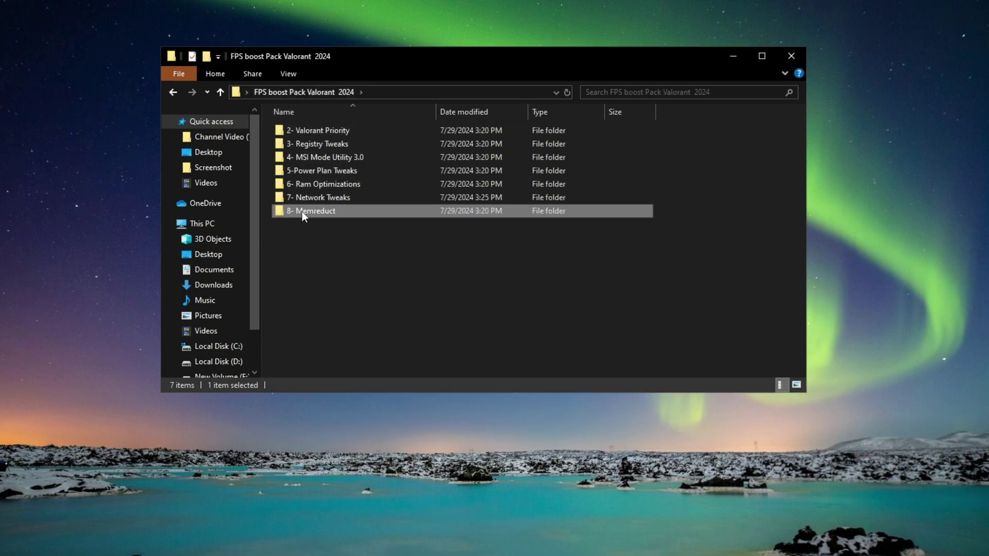
double_click(301, 211)
right_click(322, 135)
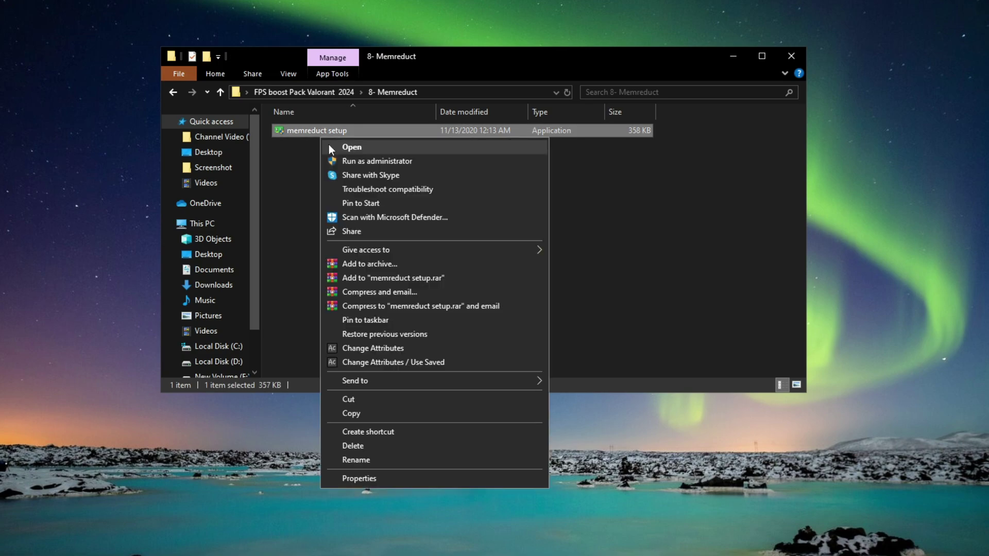
click(375, 163)
click(419, 330)
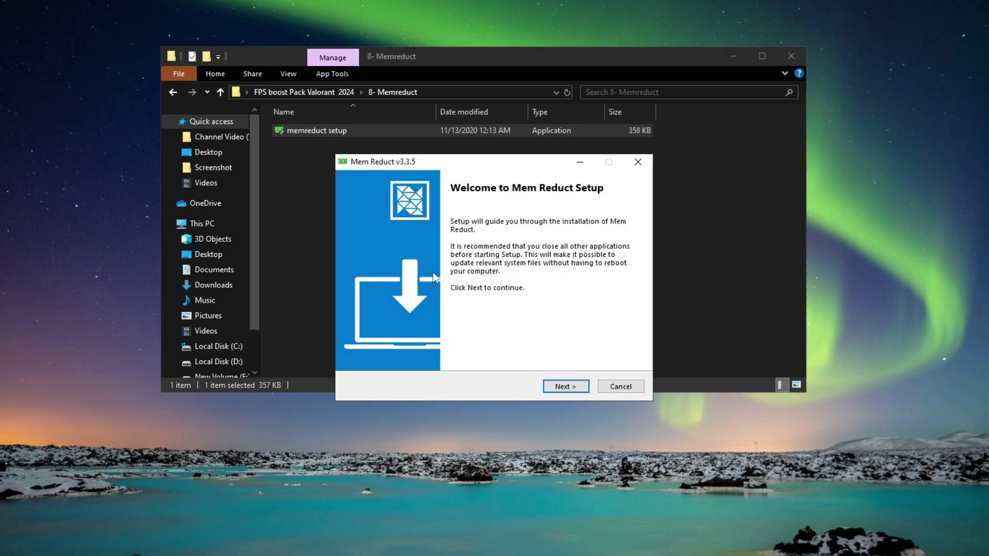
Step: Proceed through the Mem Reduct setup and choose Local Disk (D:) as the install location
click(571, 384)
click(567, 387)
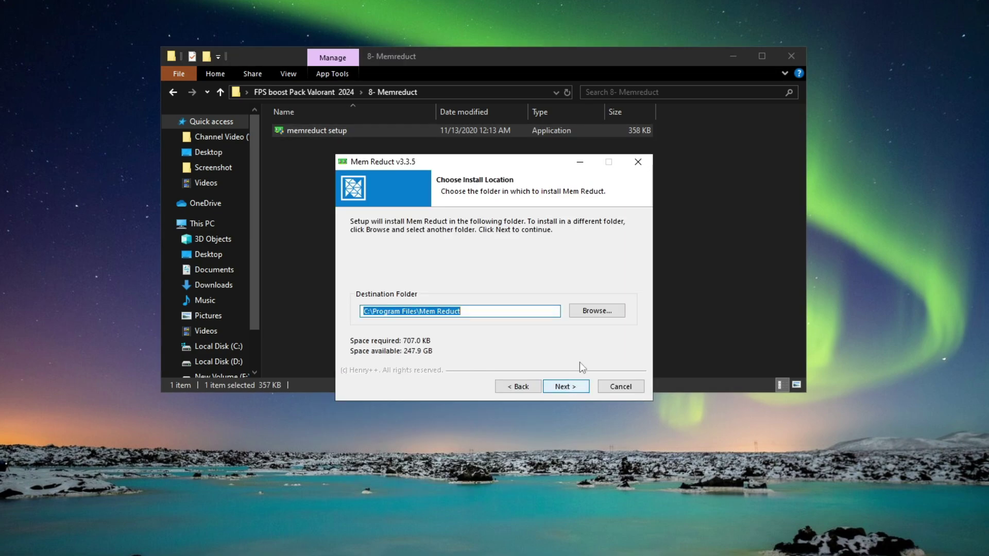
click(609, 310)
scroll(466, 328, down, 5)
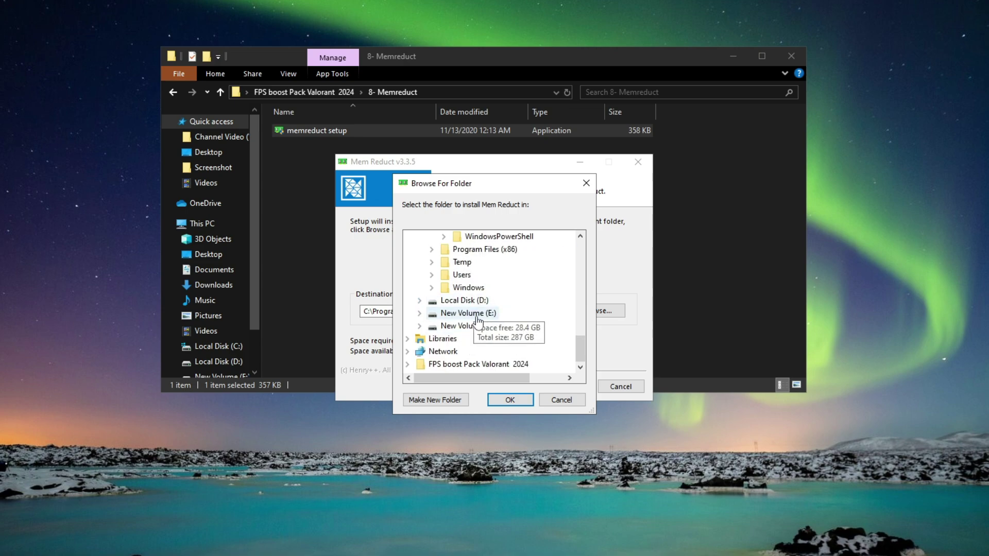
double_click(478, 303)
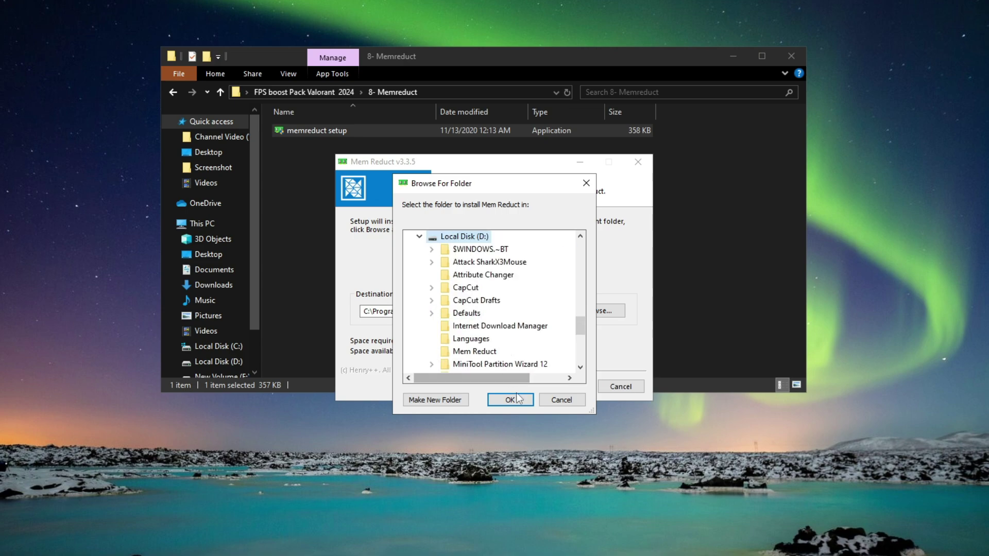
click(510, 399)
Step: Complete the Mem Reduct installation with Run Mem Reduct enabled and decline the update to version 3.4
click(567, 387)
click(570, 388)
click(570, 387)
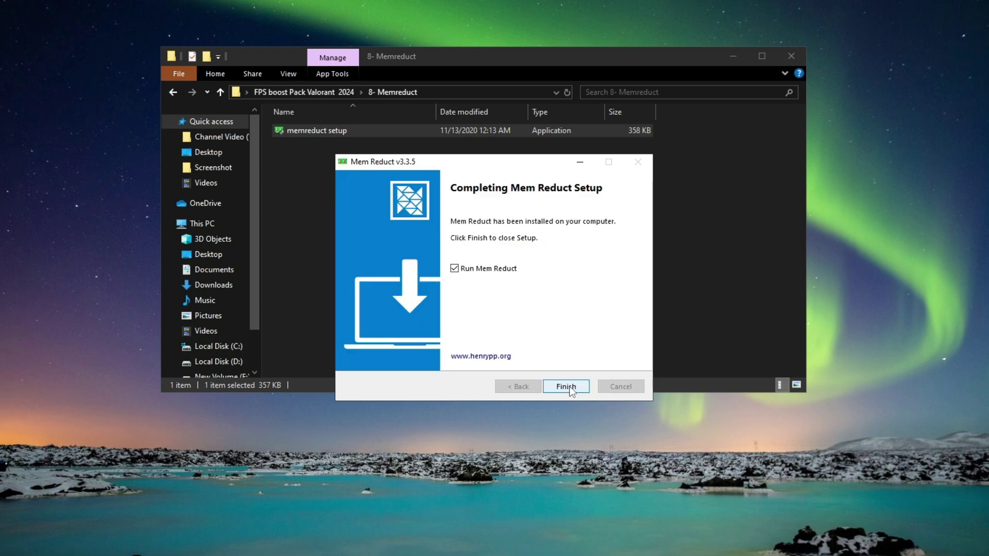
click(570, 386)
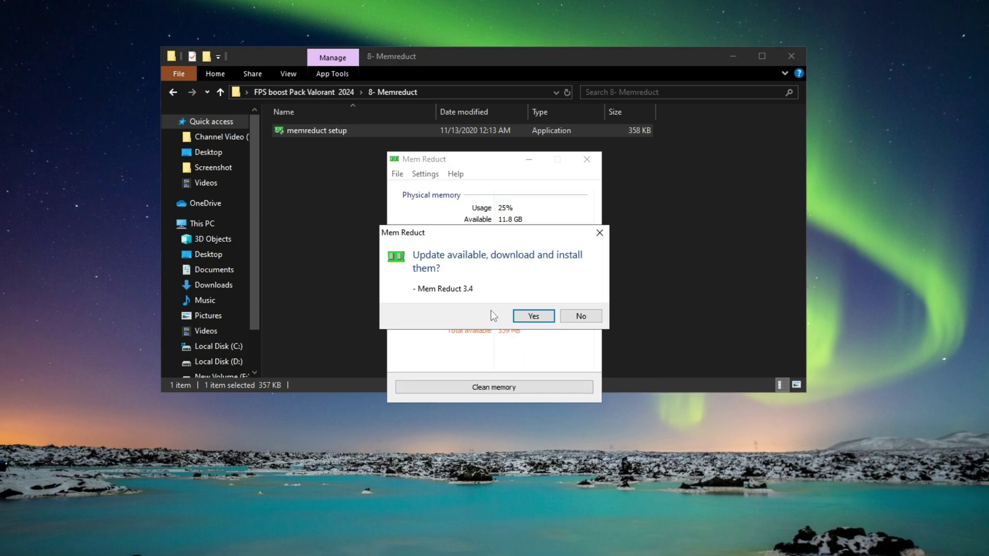
click(582, 315)
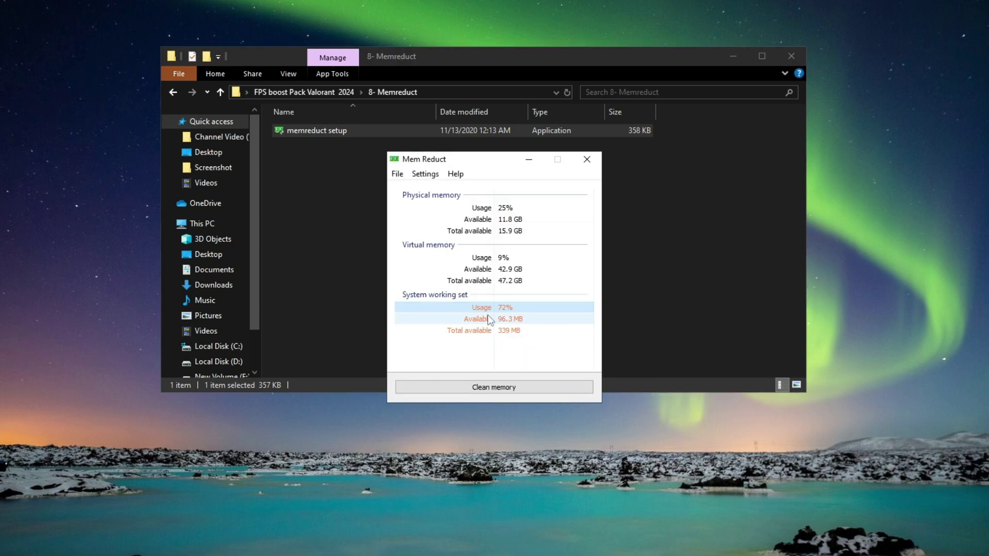
Step: Clean the computer's memory with Mem Reduct, then close its window
click(475, 387)
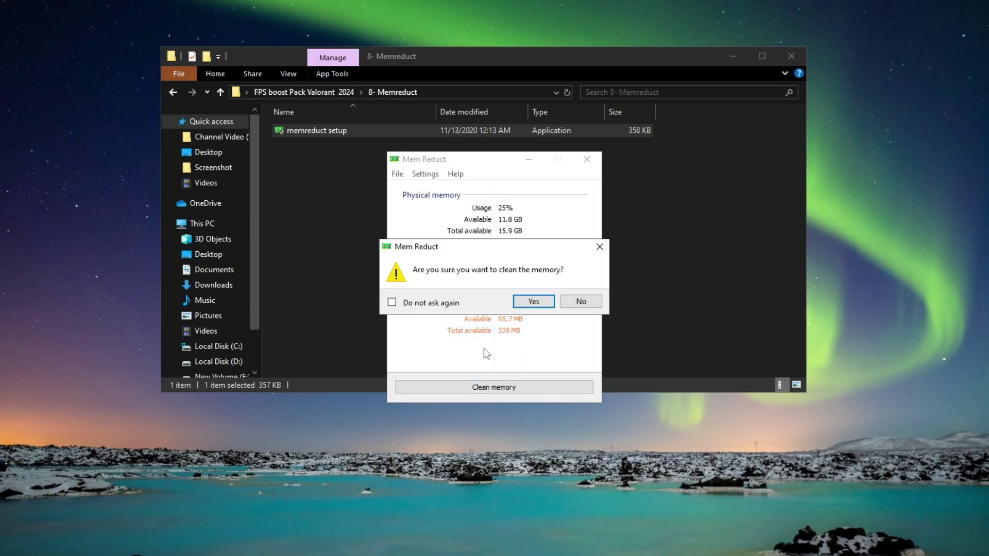
click(535, 303)
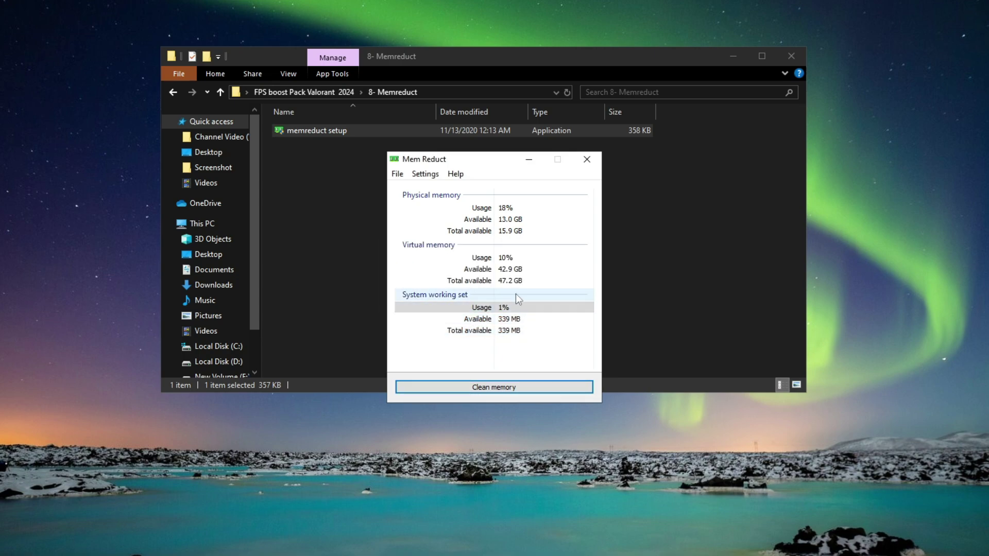
click(587, 160)
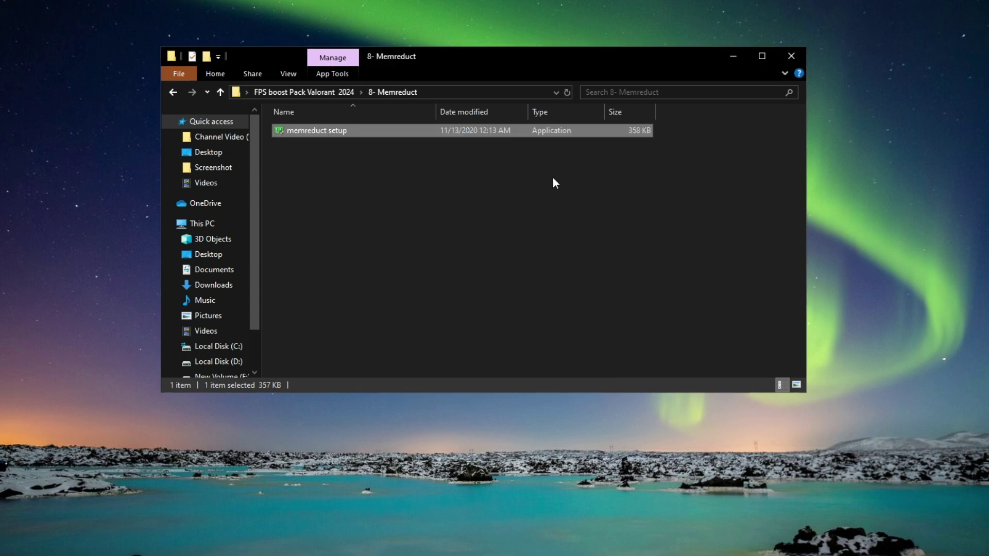
Step: Close the "8- Memreduct" folder window and launch Riot Client from the desktop
click(475, 226)
click(791, 56)
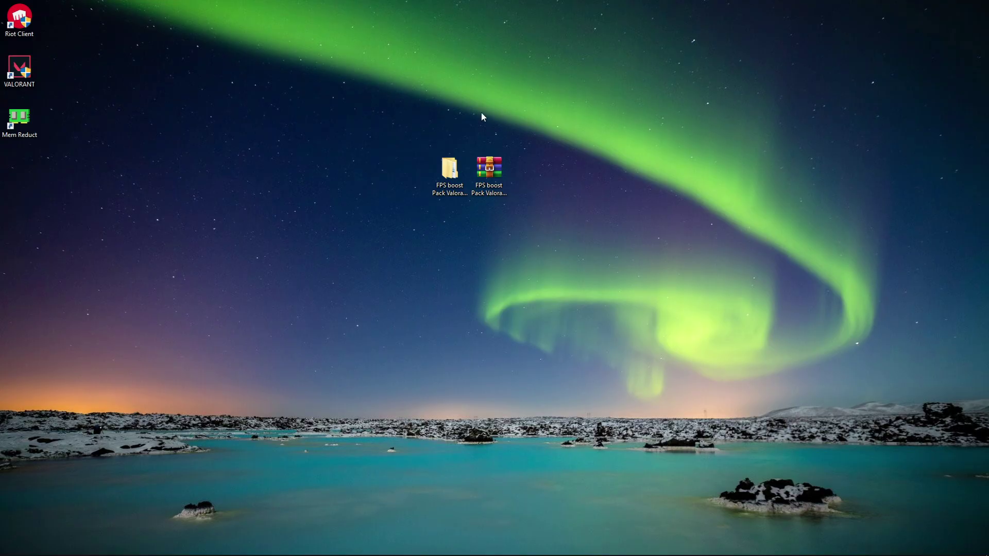
right_click(32, 34)
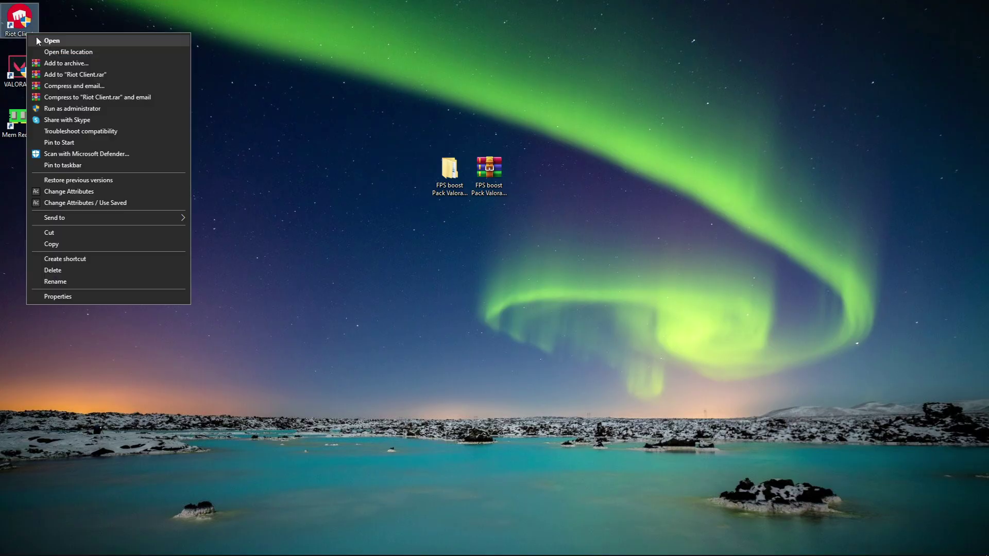
click(61, 40)
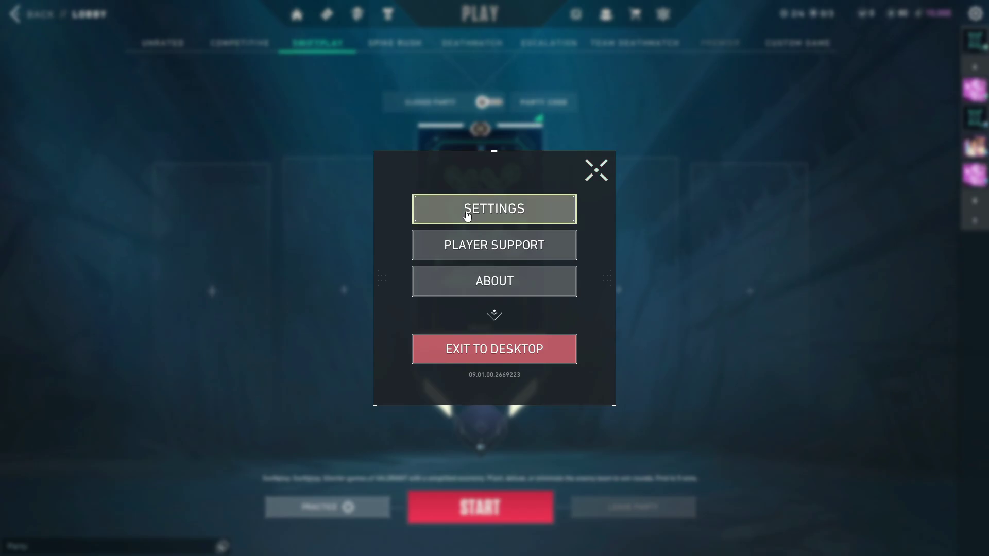
Step: In the game's general video settings, turn off the FPS limits on battery, in menus, in background and always
click(511, 209)
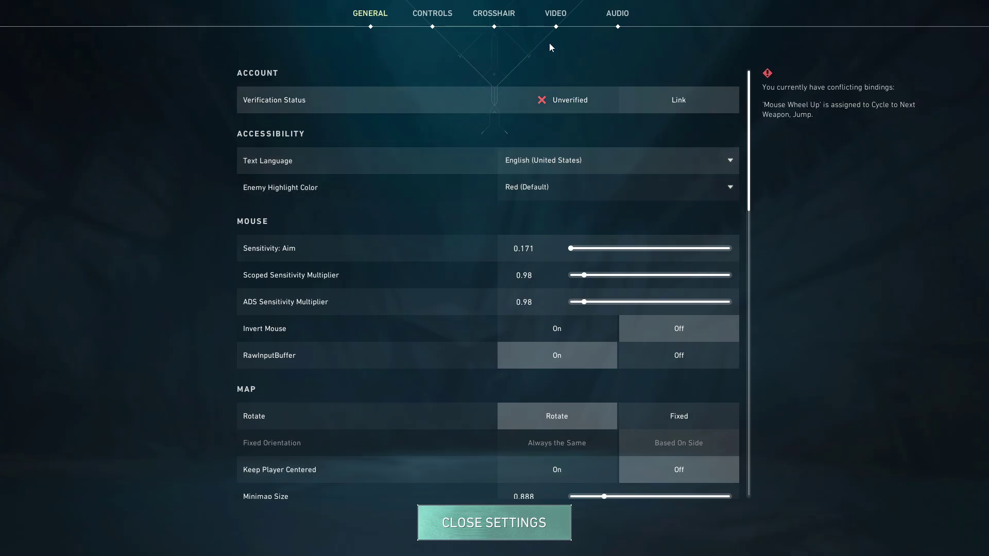
click(555, 15)
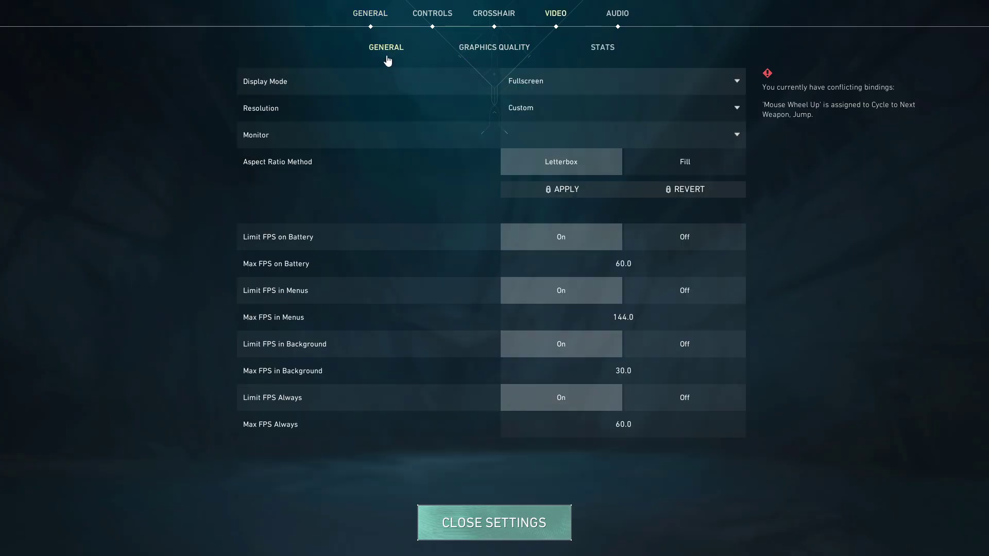
click(669, 248)
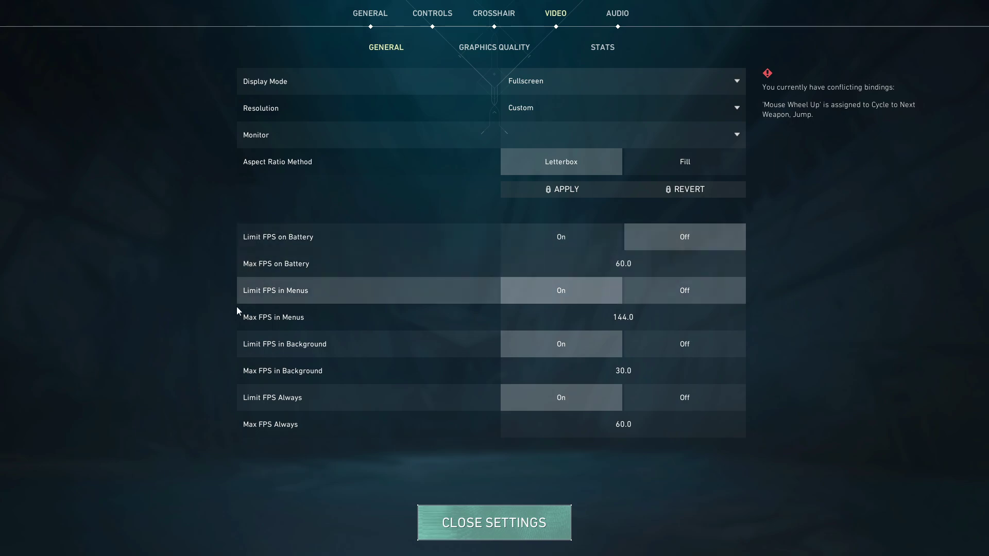
click(685, 288)
click(724, 355)
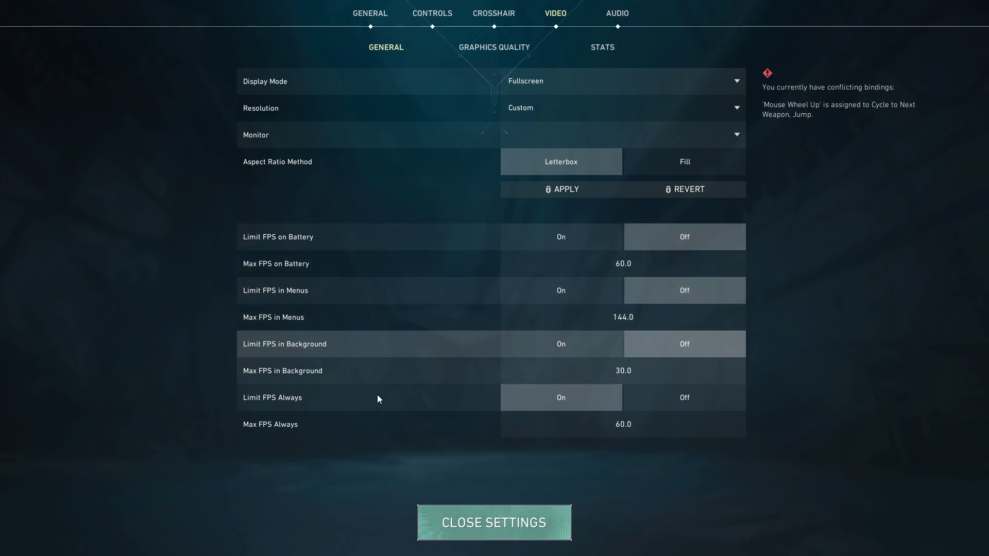
click(691, 400)
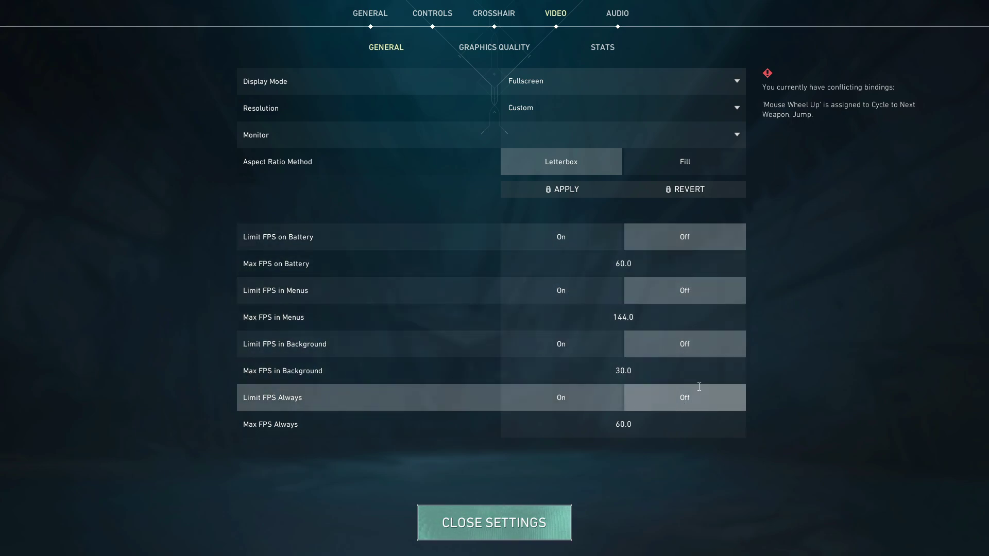
Step: Set Material, Texture, Detail and UI Quality to Low in the graphics quality settings
click(493, 49)
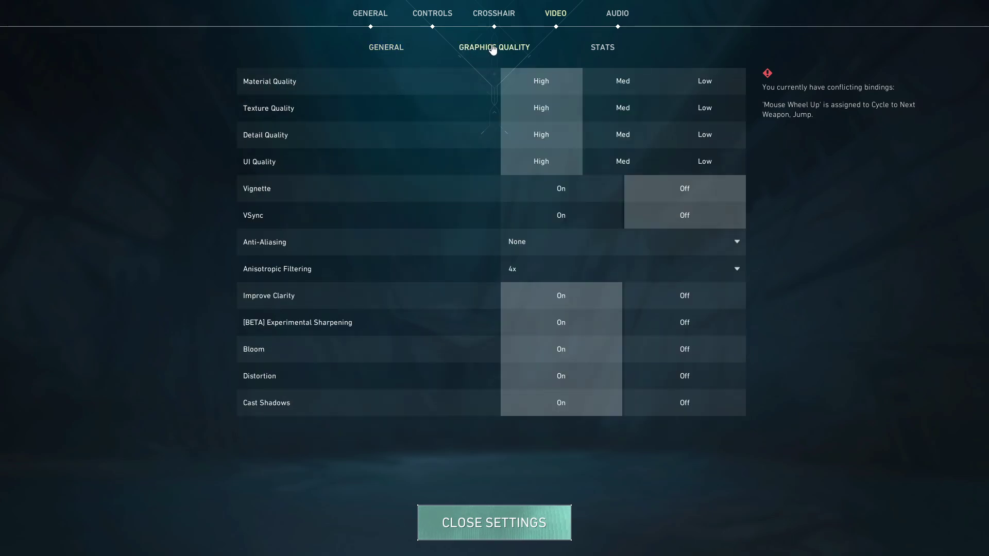
click(702, 81)
click(704, 109)
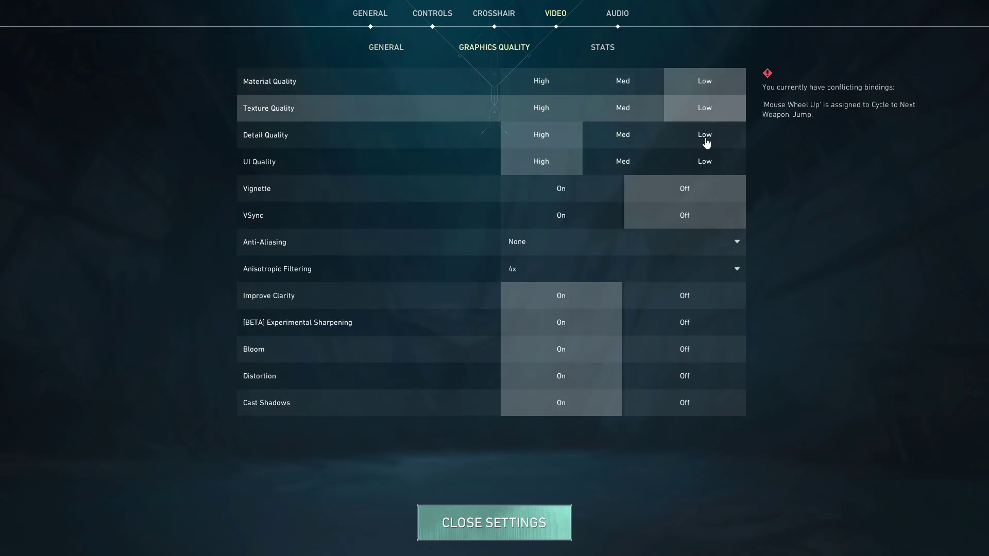
click(705, 135)
click(706, 162)
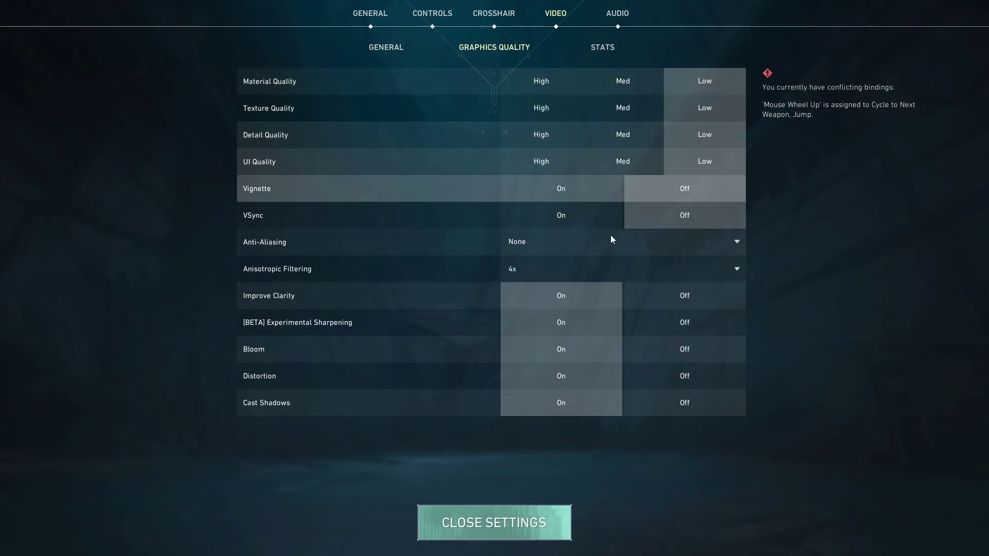
Step: Keep Anti-Aliasing at None and set Anisotropic Filtering to 2x
click(521, 248)
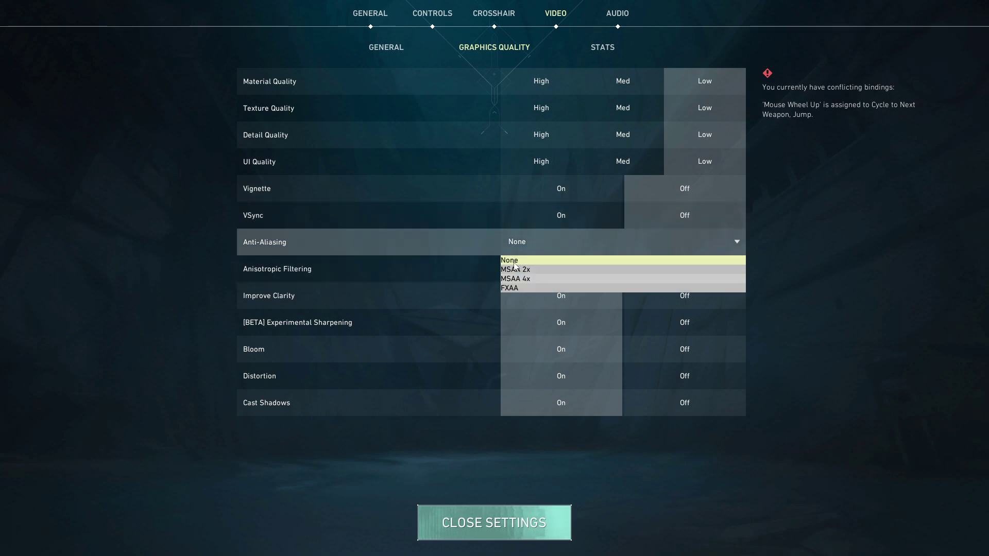
click(529, 268)
click(532, 272)
click(517, 294)
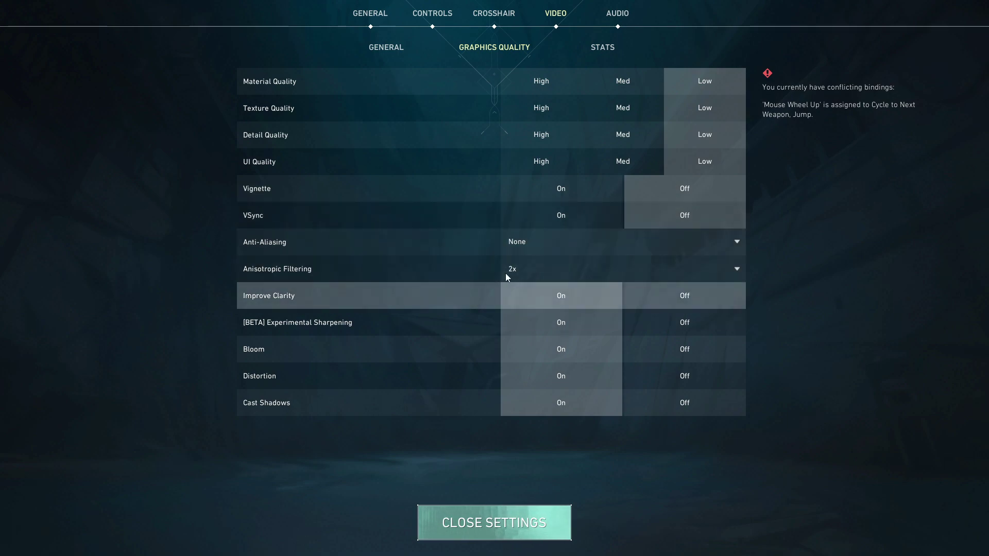
Step: Turn off Improve Clarity, Experimental Sharpening and Cast Shadows, and return to the game's general settings
click(651, 296)
click(658, 324)
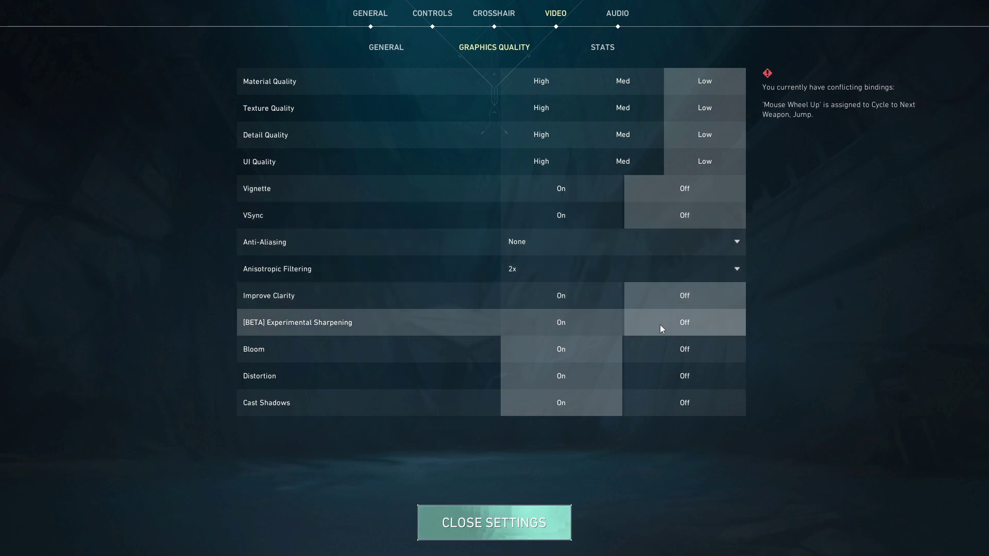
click(681, 403)
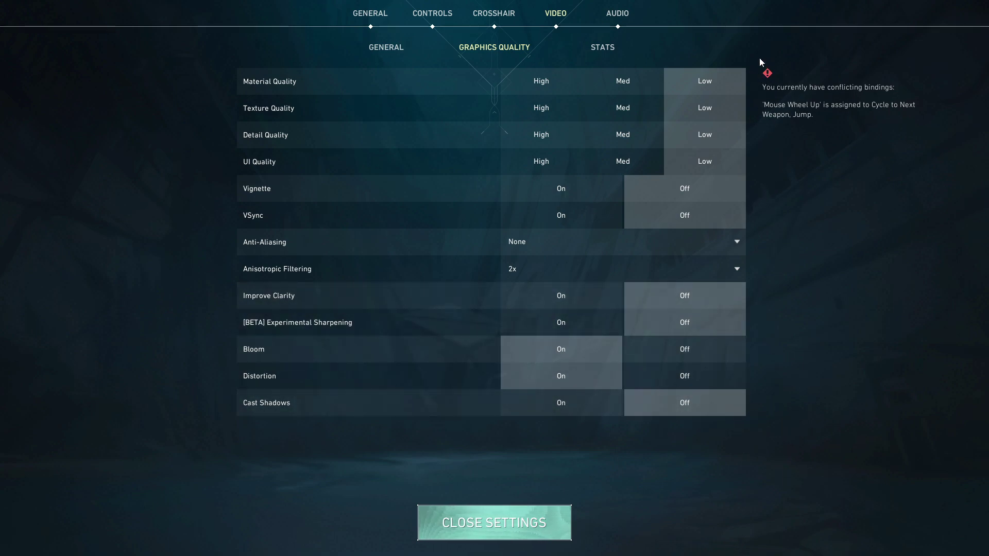
click(372, 23)
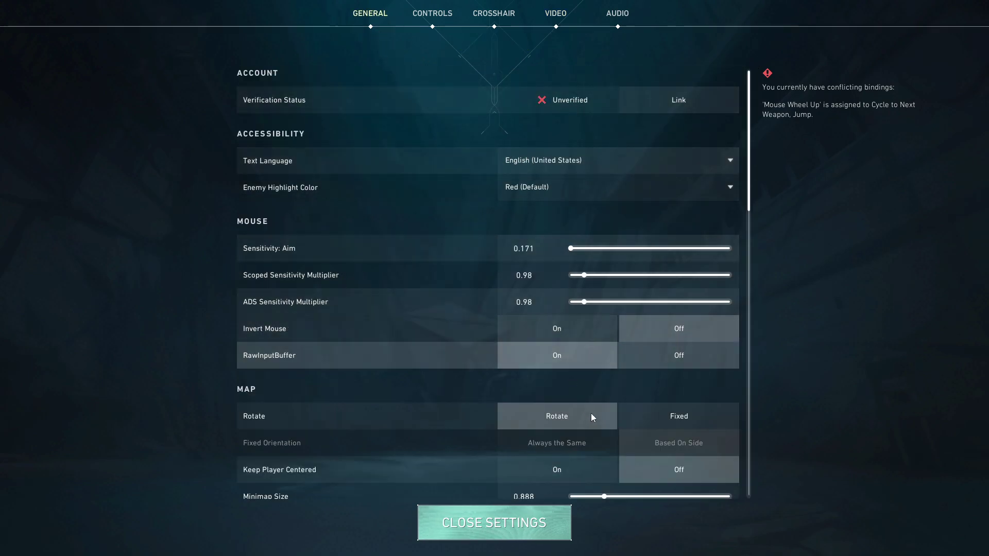